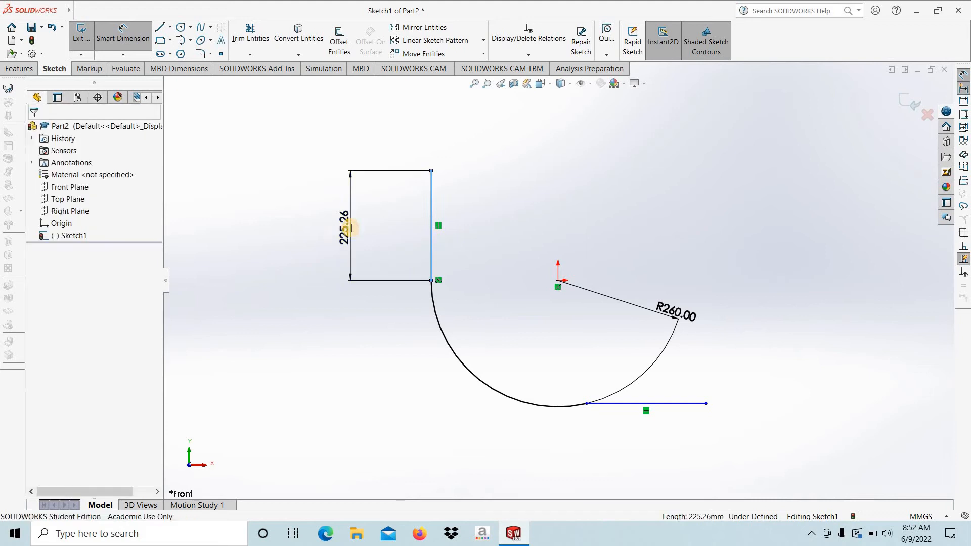
Set the lengths of the vertical line and the lower horizontal line to 150 mm each.
{"action": "type", "text": "150"}
{"action": "key", "text": "Return"}
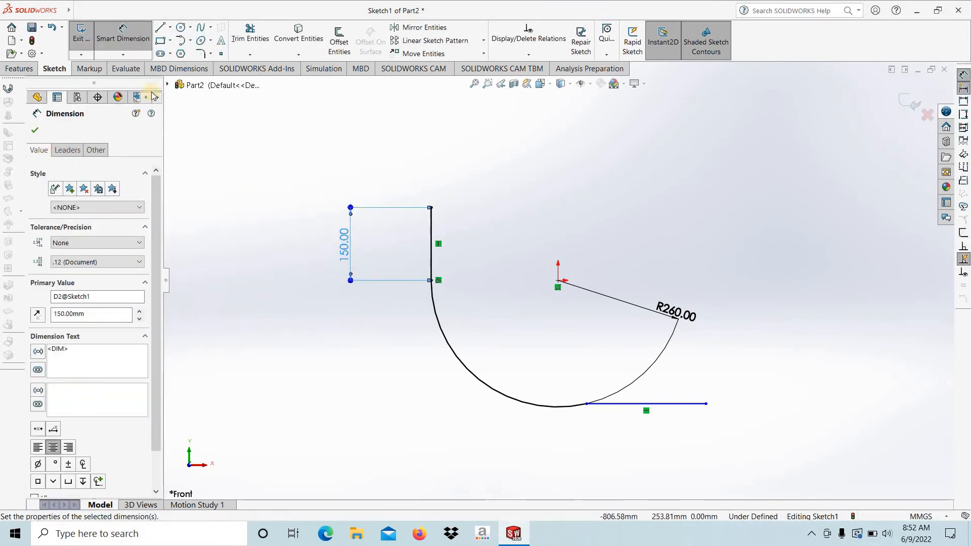
{"action": "left_click", "coordinate": [673, 407]}
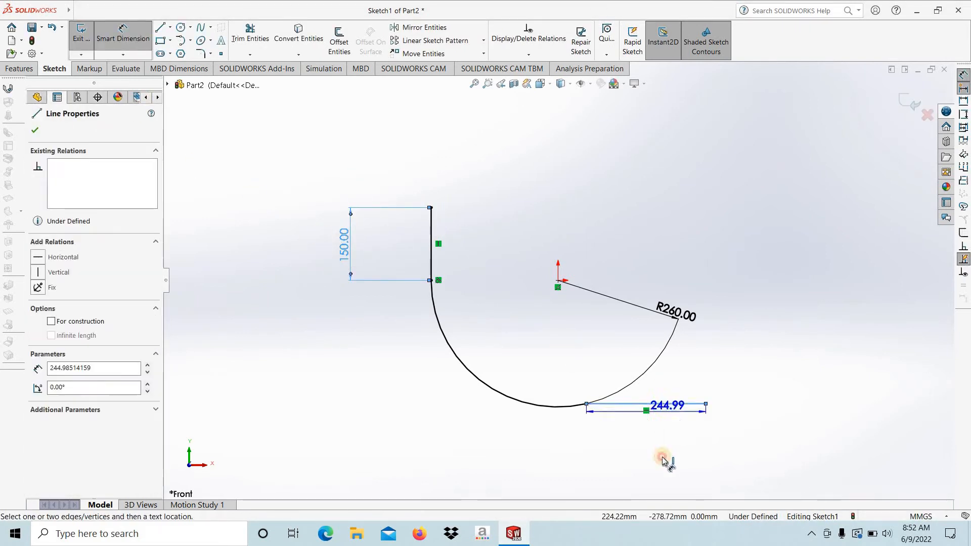
{"action": "left_click", "coordinate": [663, 456]}
{"action": "type", "text": "150"}
{"action": "key", "text": "Return"}
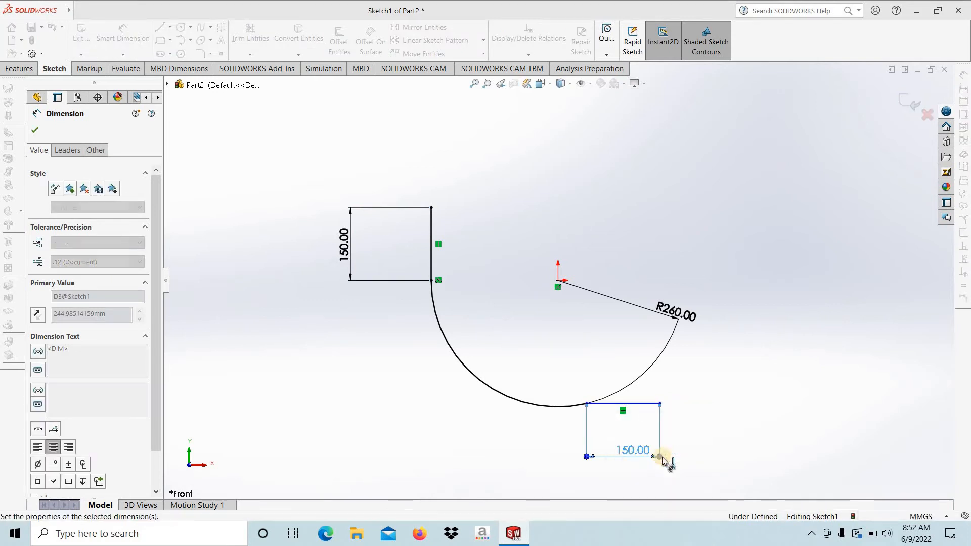
{"action": "key", "text": "Escape"}
{"action": "key", "text": "Escape"}
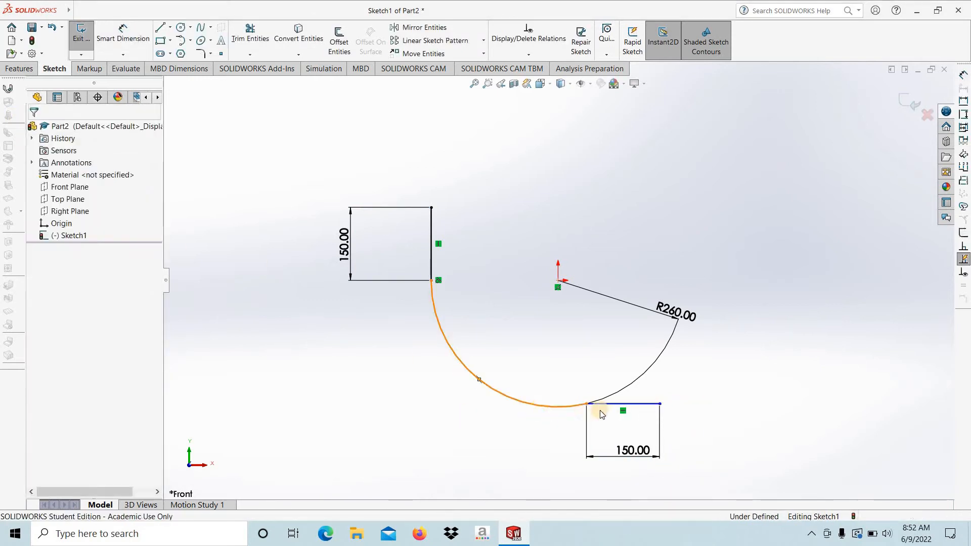
Make the arc and the lower horizontal line tangent to each other.
{"action": "left_click", "coordinate": [580, 405]}
{"action": "left_click", "coordinate": [626, 404], "text": "ctrl"}
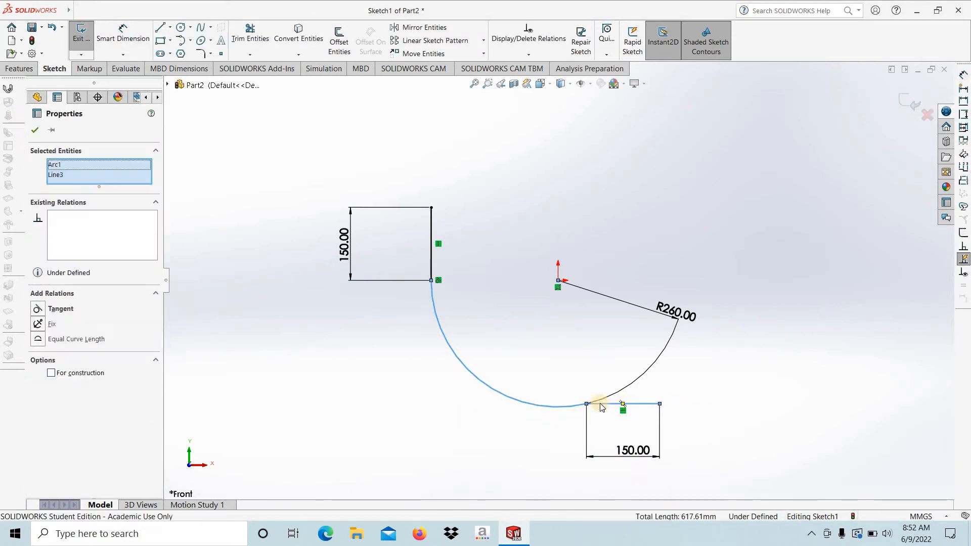
{"action": "left_click", "coordinate": [38, 309]}
{"action": "left_click", "coordinate": [35, 131]}
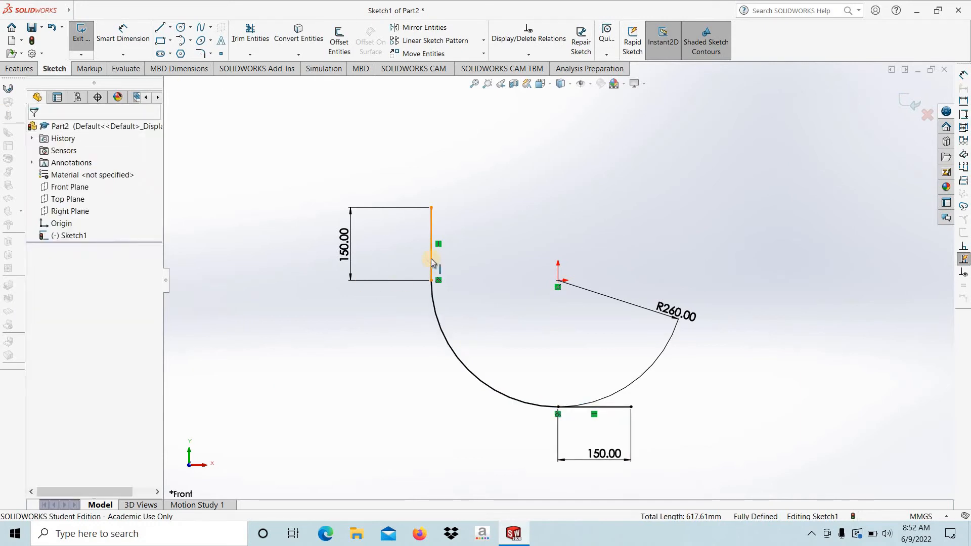
{"action": "left_click", "coordinate": [432, 262]}
{"action": "left_click", "coordinate": [382, 365]}
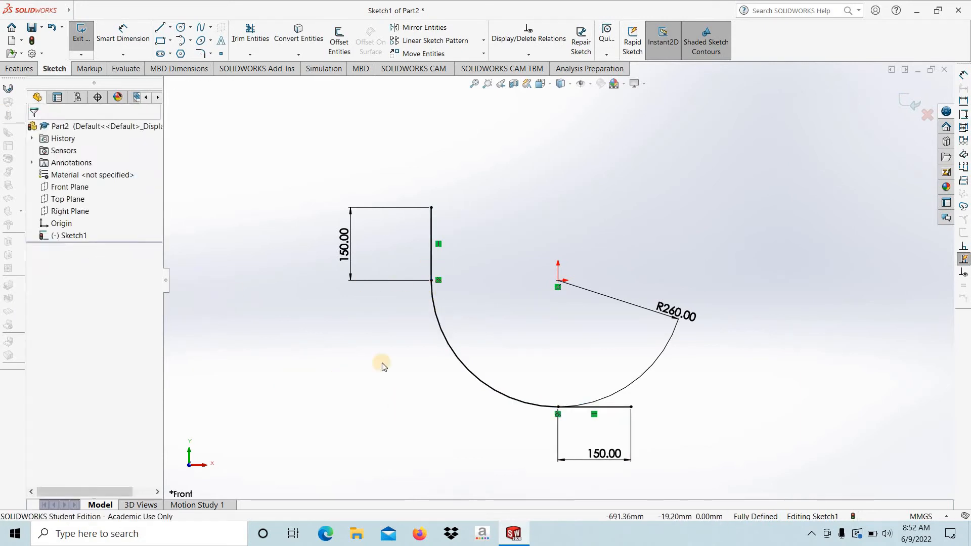
{"action": "left_click", "coordinate": [432, 207]}
{"action": "left_click", "coordinate": [79, 11]}
{"action": "mouse_move", "coordinate": [143, 11]}
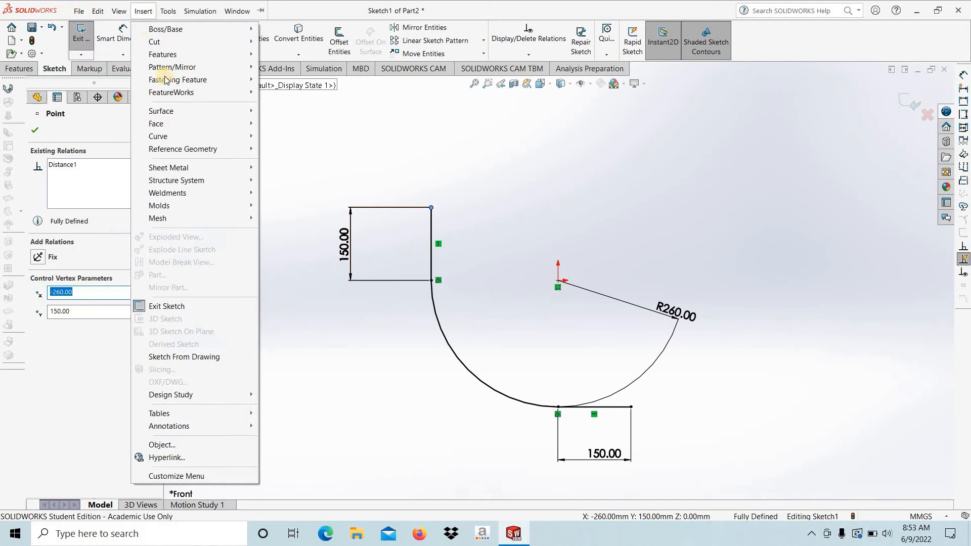
{"action": "mouse_move", "coordinate": [187, 148]}
{"action": "left_click", "coordinate": [369, 124]}
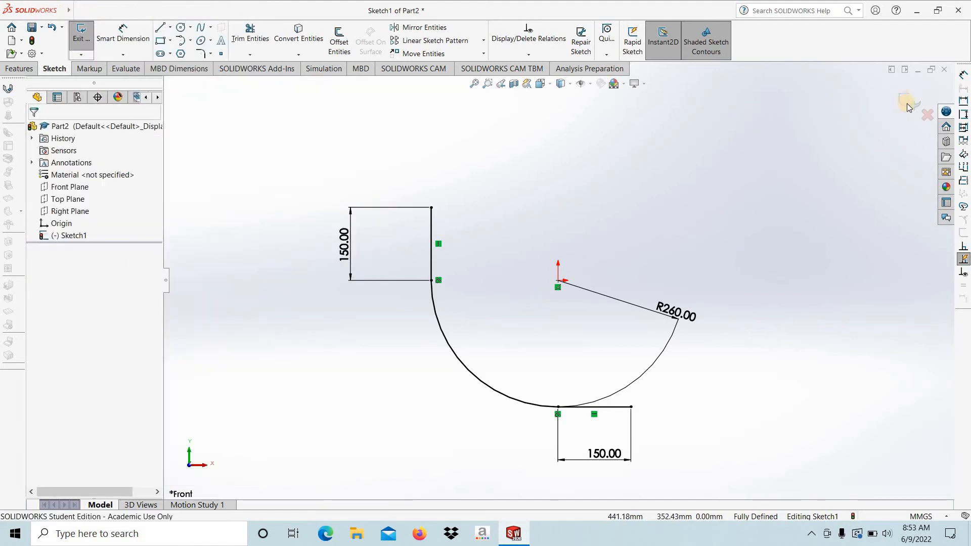
Exit the path sketch and create a reference plane through the vertical line's upper endpoint, perpendicular to that line.
{"action": "left_click", "coordinate": [908, 103]}
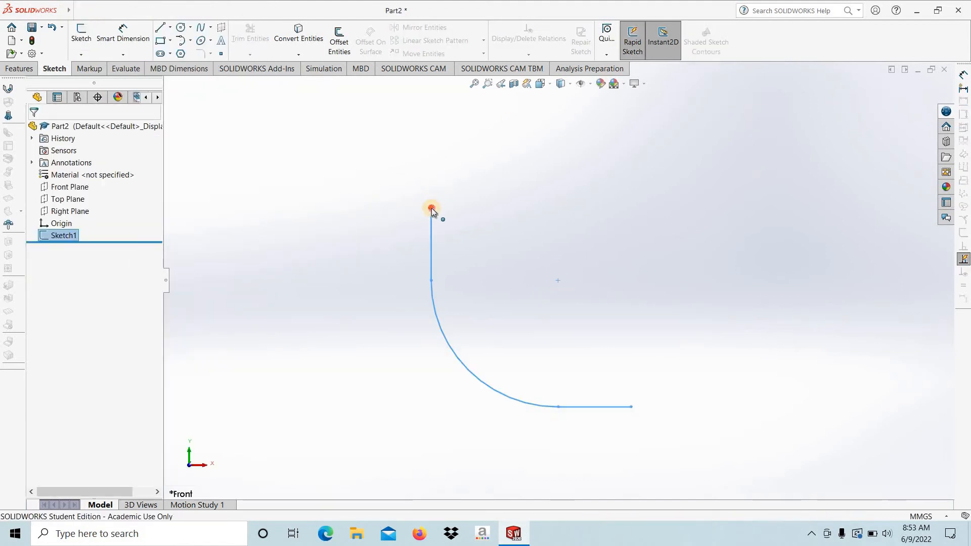
{"action": "left_click", "coordinate": [432, 208]}
{"action": "left_click", "coordinate": [79, 11]}
{"action": "mouse_move", "coordinate": [144, 12]}
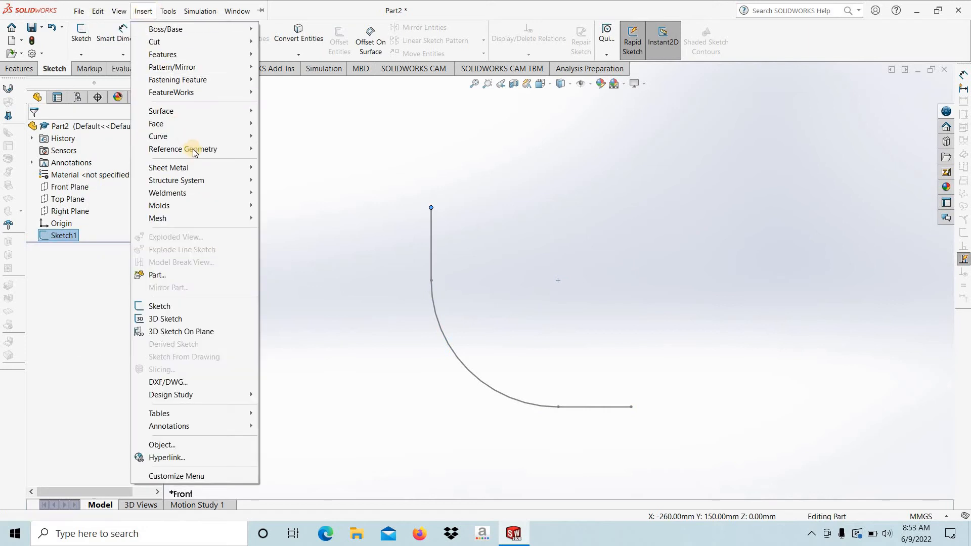
{"action": "mouse_move", "coordinate": [195, 151]}
{"action": "left_click", "coordinate": [283, 149]}
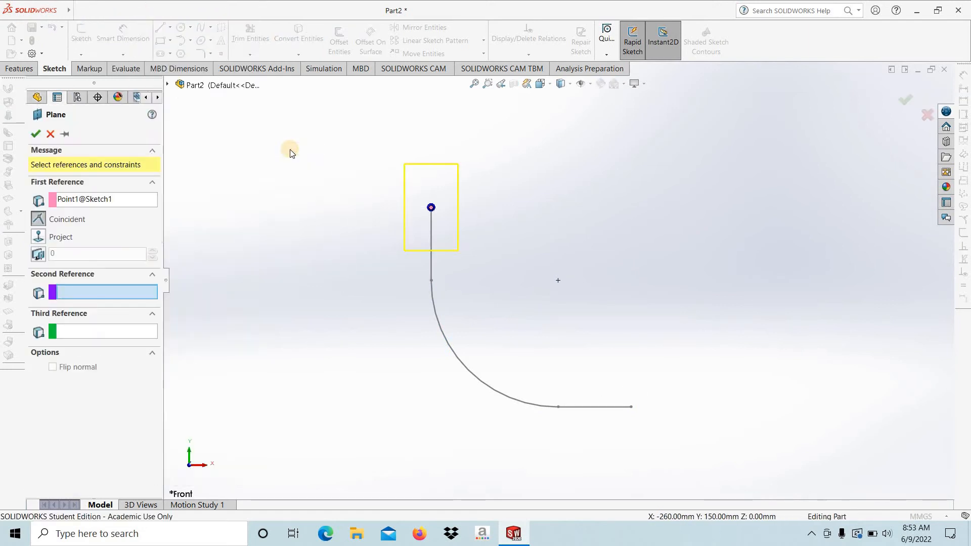
{"action": "left_click", "coordinate": [431, 271]}
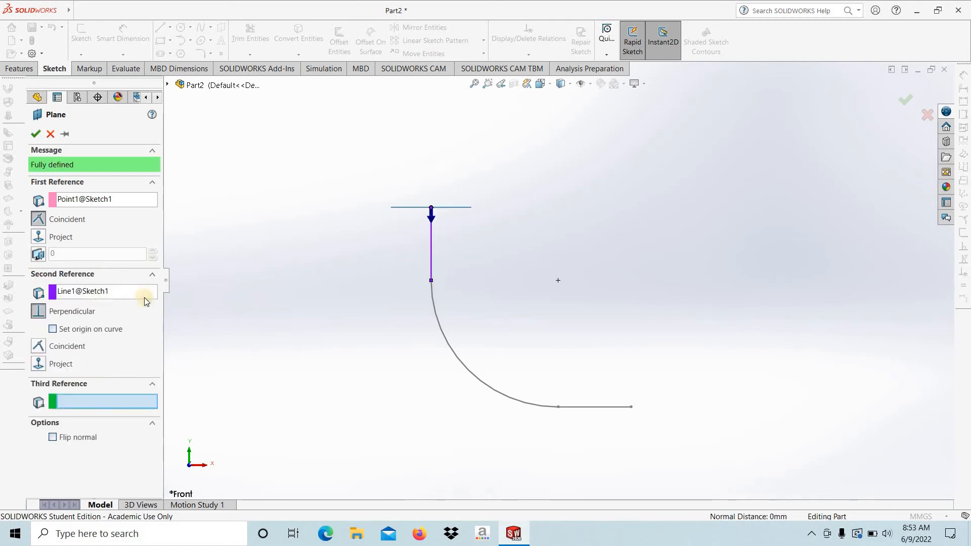
{"action": "left_click", "coordinate": [35, 134]}
Start a sketch on the new reference plane and draw a circle of about 56 mm radius centred on the path's endpoint.
{"action": "mouse_move", "coordinate": [325, 182]}
{"action": "middle_mouse_down"}
{"action": "mouse_move", "coordinate": [319, 393]}
{"action": "mouse_move", "coordinate": [421, 328]}
{"action": "middle_mouse_up"}
{"action": "left_click", "coordinate": [421, 327]}
{"action": "left_click", "coordinate": [513, 296]}
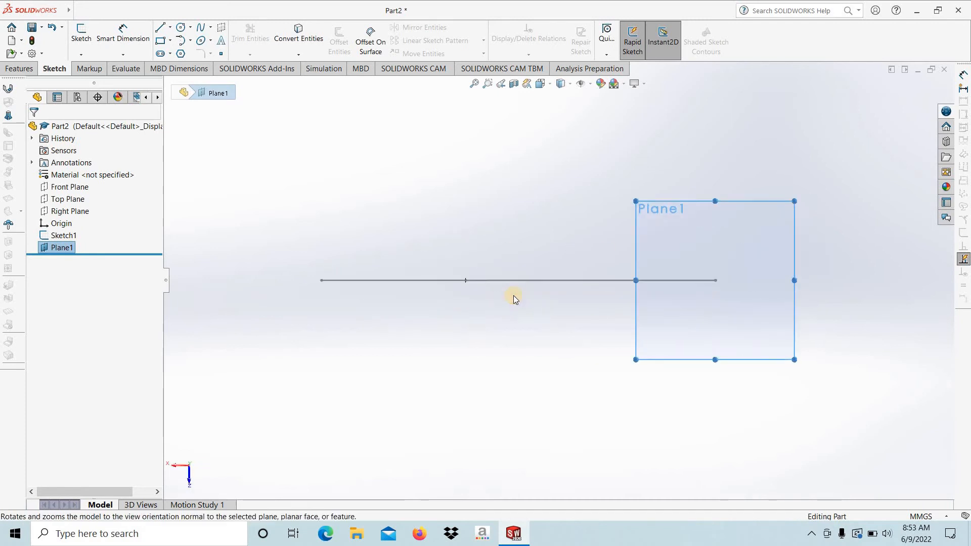
{"action": "left_click", "coordinate": [80, 32]}
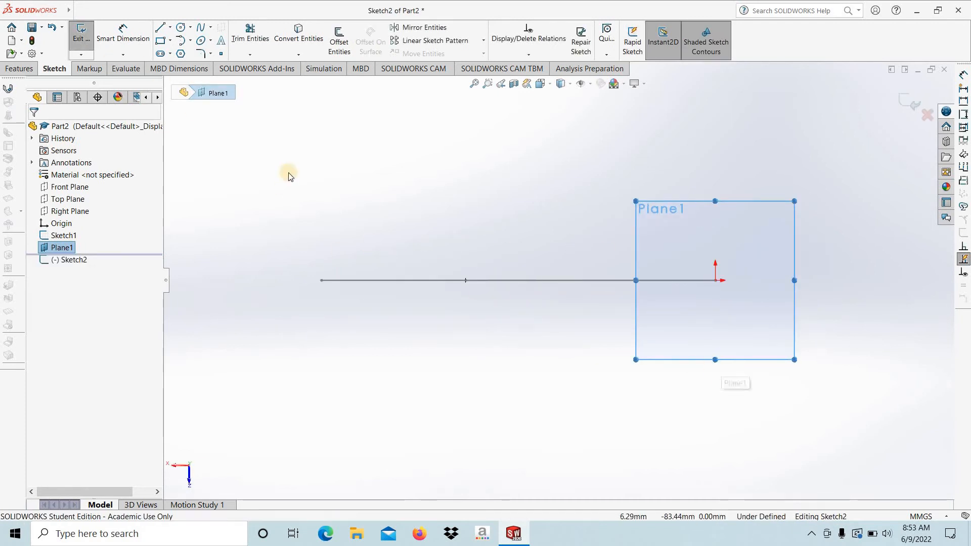
{"action": "left_click", "coordinate": [180, 27]}
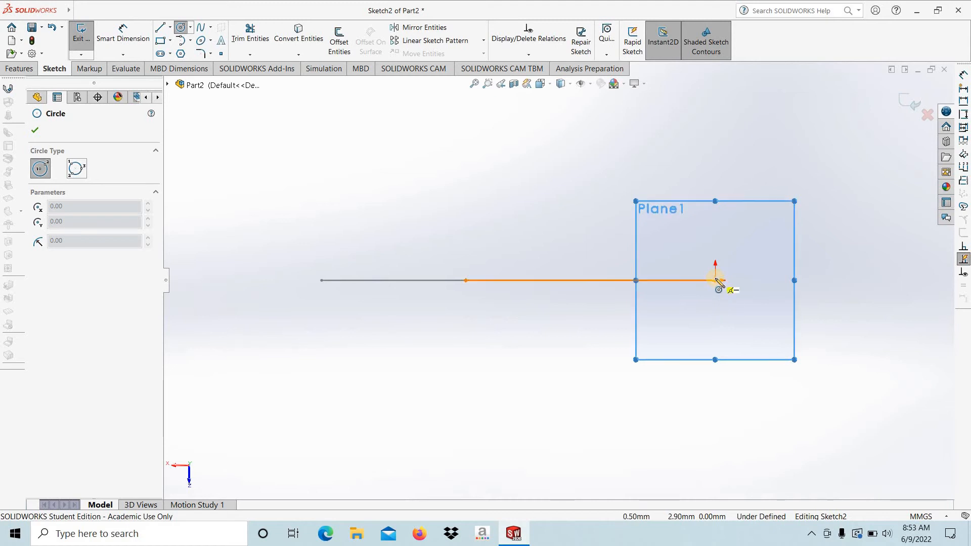
{"action": "left_click", "coordinate": [715, 280]}
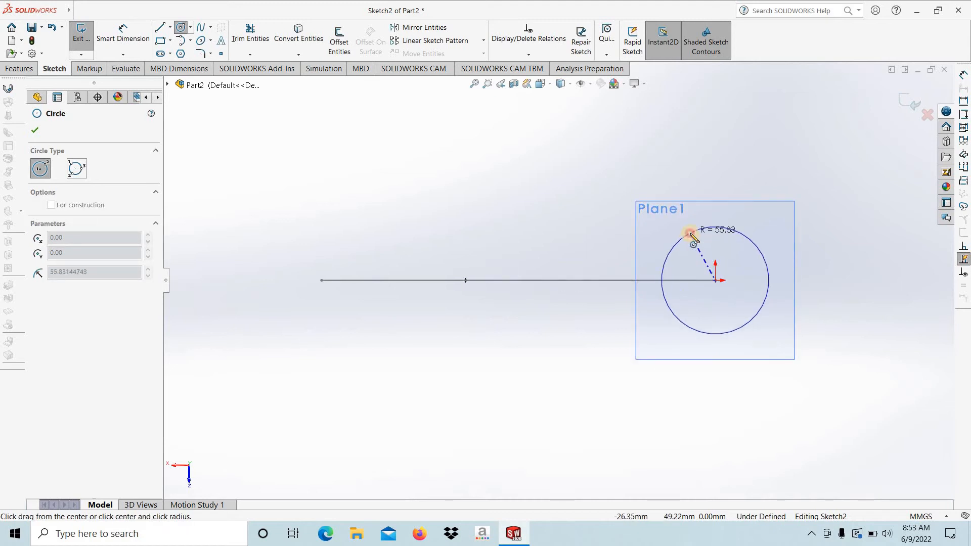
{"action": "left_click", "coordinate": [690, 233]}
Dimension the circle's diameter as 290 mm.
{"action": "left_click", "coordinate": [123, 33]}
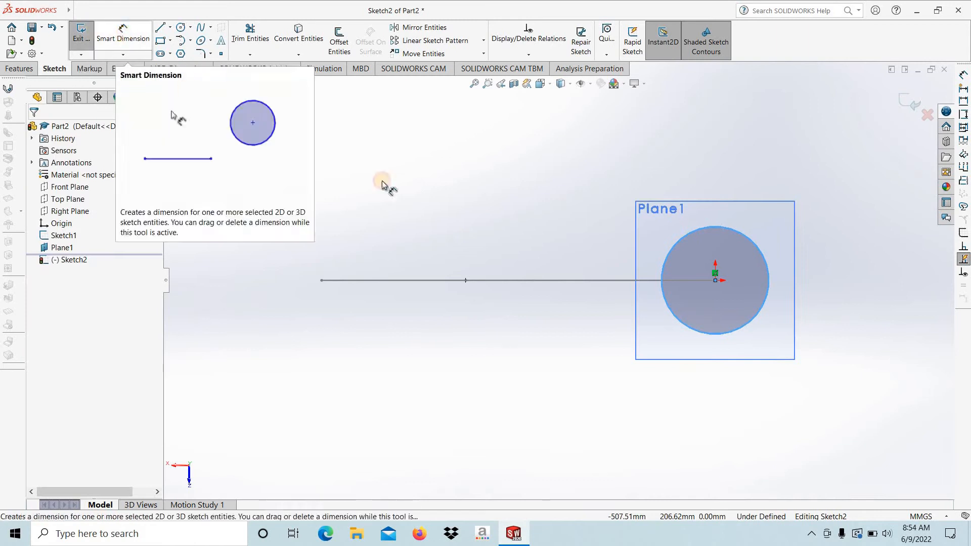
{"action": "left_click", "coordinate": [721, 227]}
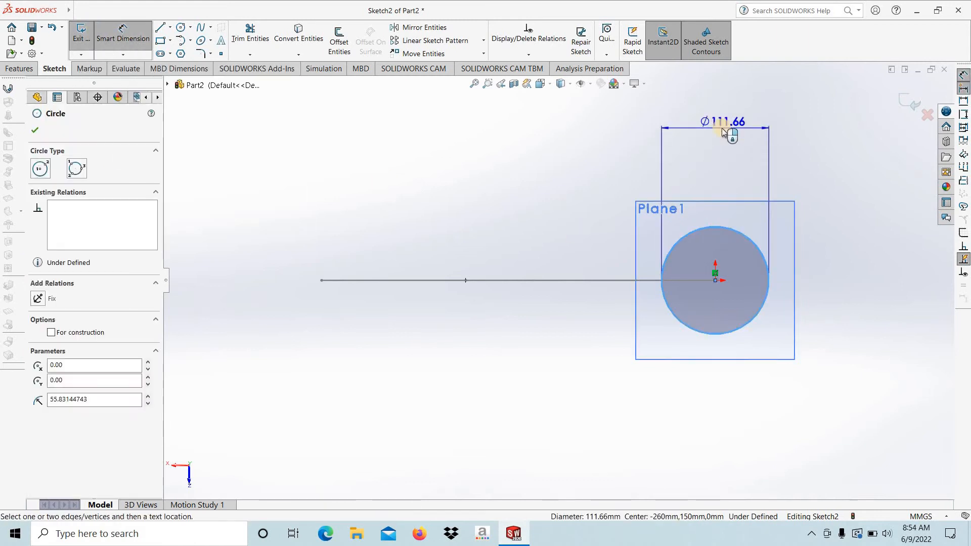
{"action": "left_click", "coordinate": [722, 130]}
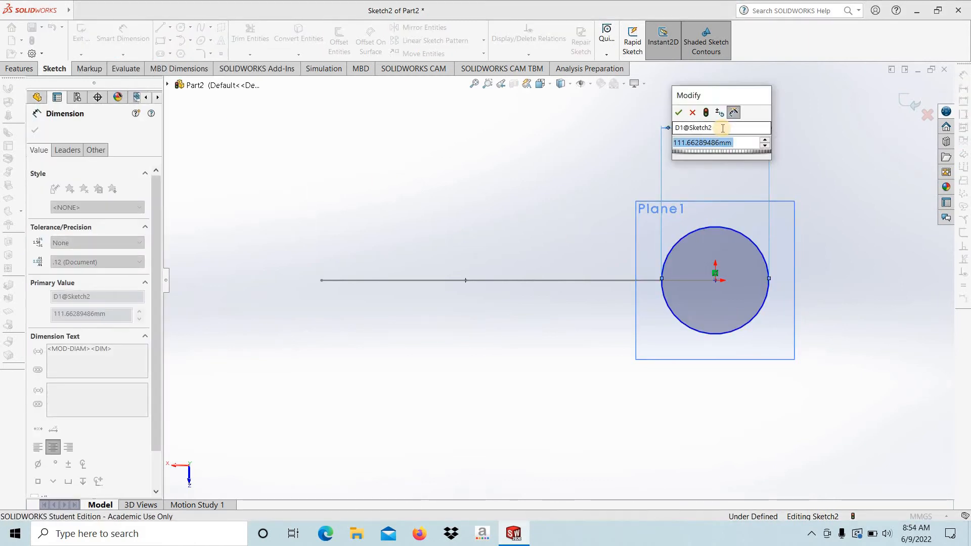
{"action": "type", "text": "290"}
{"action": "key", "text": "Return"}
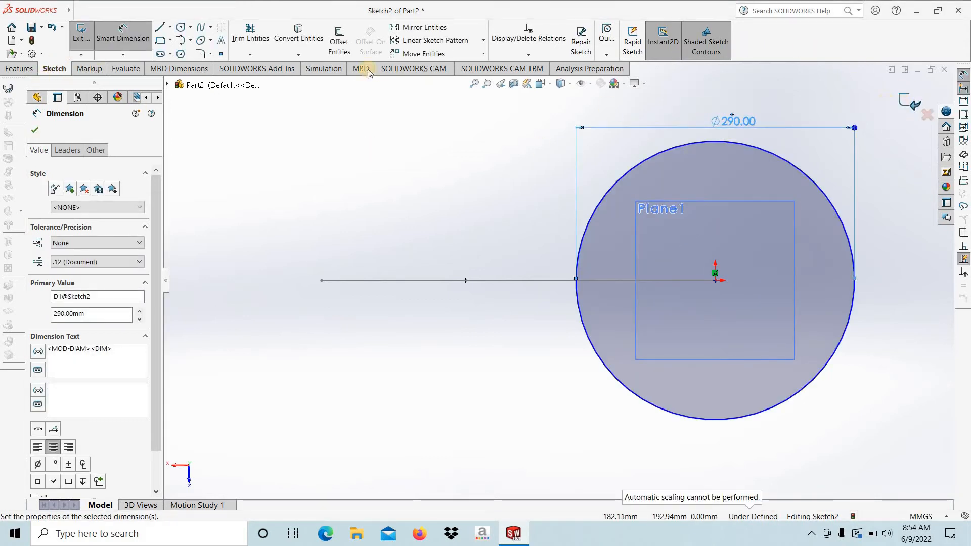
Offset the 290 mm circle inward by 40 mm to form the ring profile of the pipe.
{"action": "left_click", "coordinate": [334, 46]}
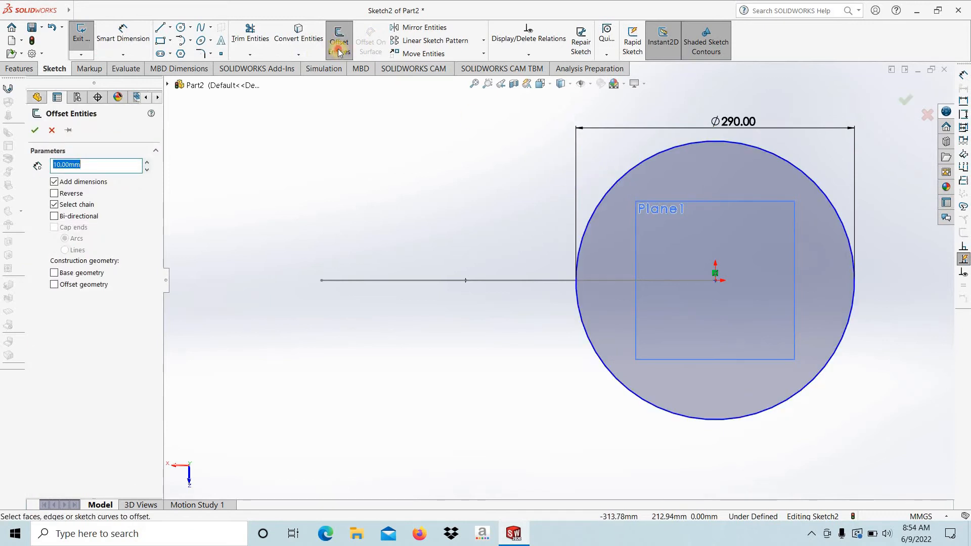
{"action": "left_click", "coordinate": [341, 49]}
{"action": "left_click", "coordinate": [632, 169]}
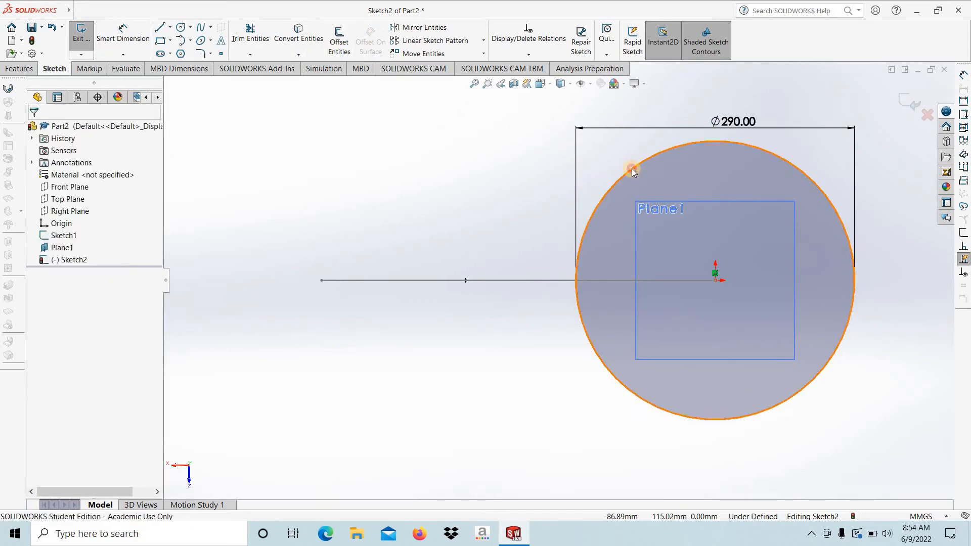
{"action": "left_click", "coordinate": [338, 44]}
{"action": "left_click", "coordinate": [54, 194]}
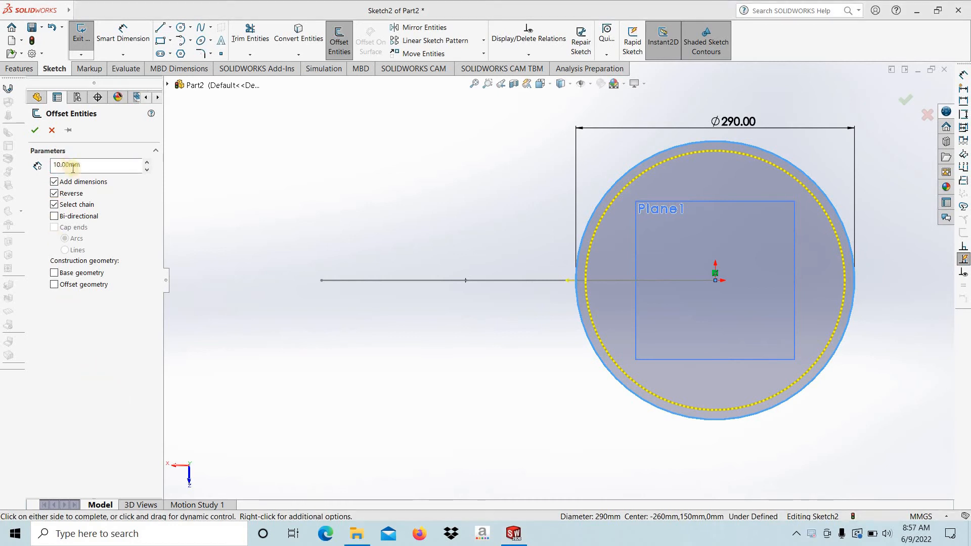
{"action": "left_click", "coordinate": [73, 165]}
{"action": "type", "text": "40"}
{"action": "key", "text": "Return"}
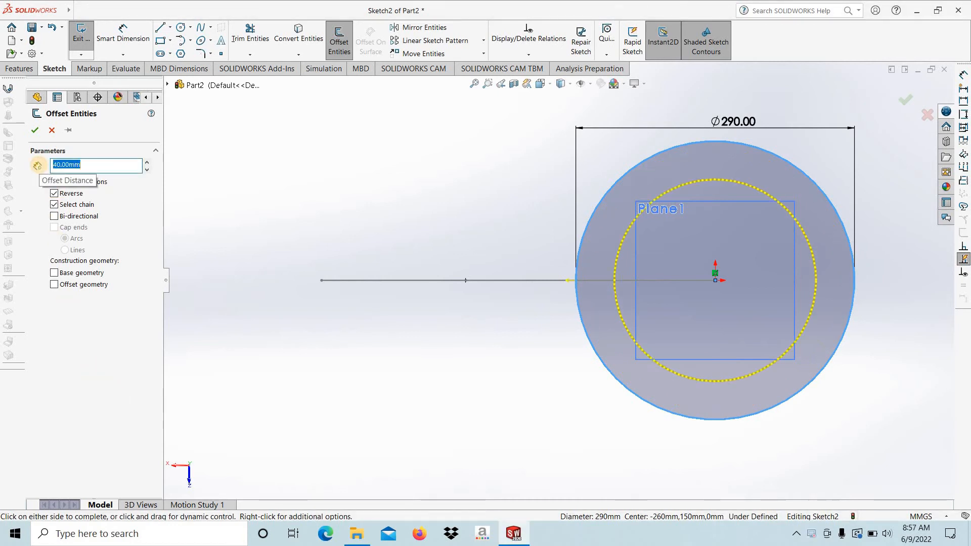
{"action": "left_click", "coordinate": [35, 131]}
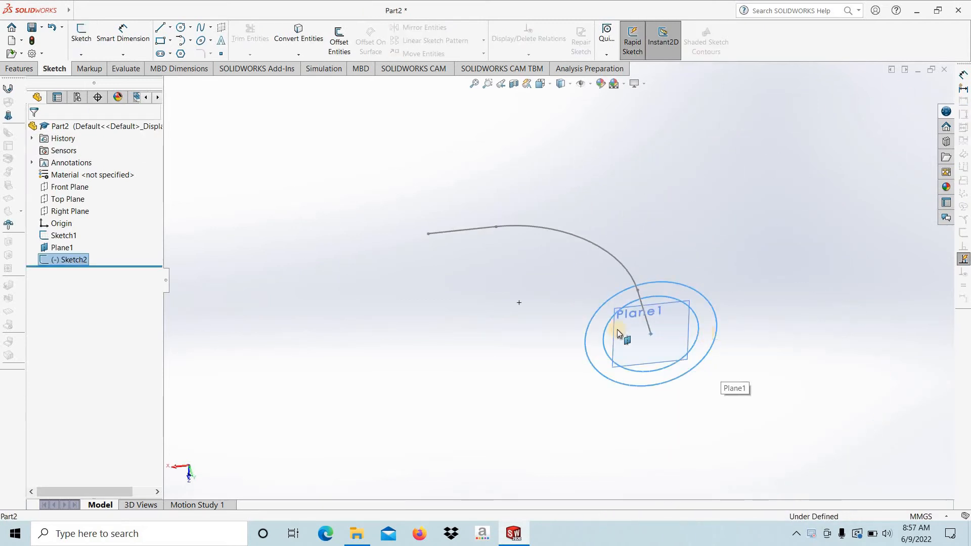
Sweep the two-circle ring profile along the line-and-arc path sketch to create the pipe bend.
{"action": "left_click", "coordinate": [20, 68]}
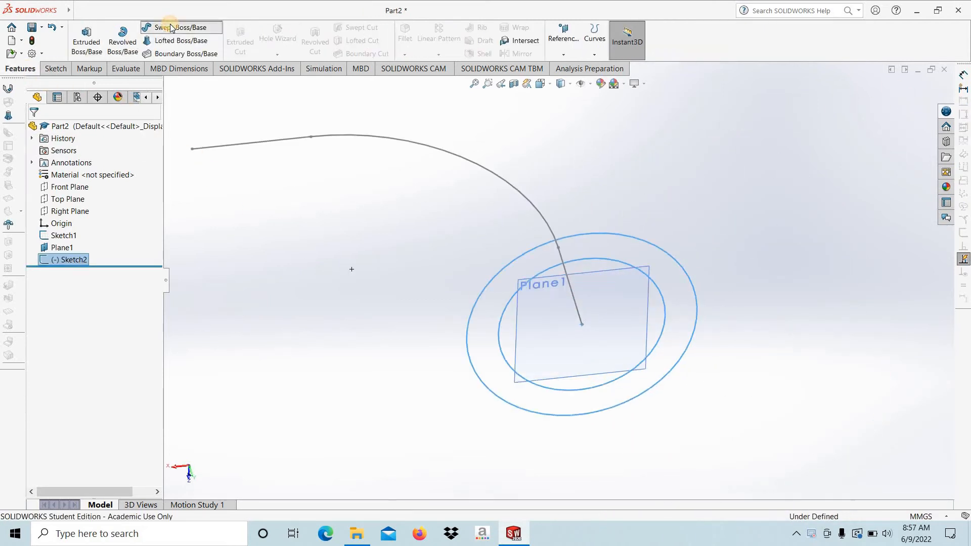
{"action": "left_click", "coordinate": [167, 27]}
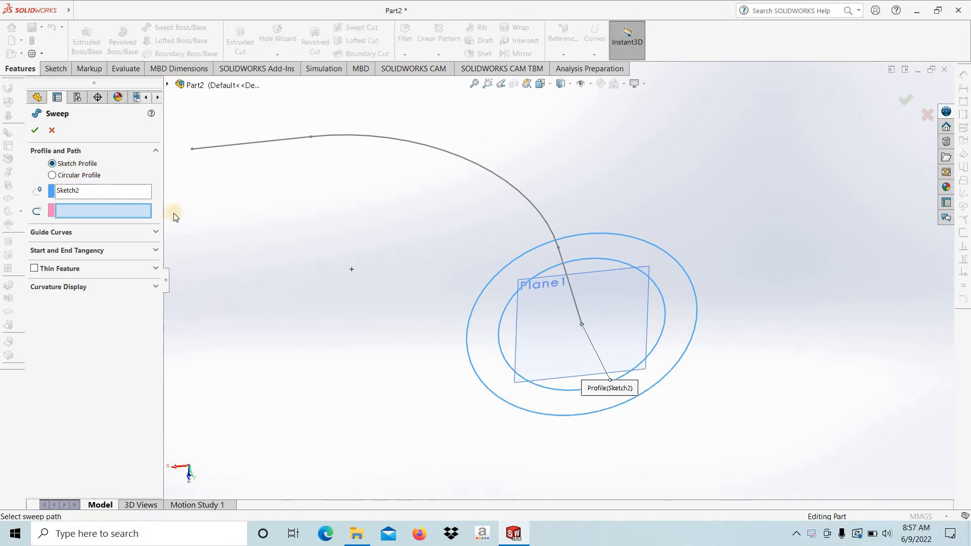
{"action": "left_click", "coordinate": [412, 143]}
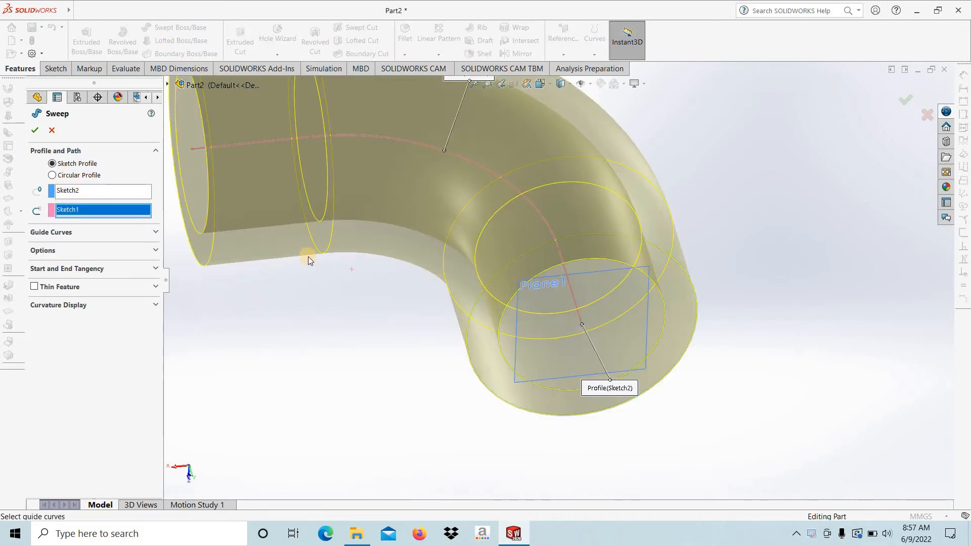
{"action": "left_click", "coordinate": [35, 131]}
Sketch a center rectangle about 384 mm wide on the ring-shaped end face at the profile end, centred on the pipe opening.
{"action": "scroll", "coordinate": [611, 334], "scroll_direction": "up", "scroll_amount": 5}
{"action": "middle_click_drag", "start_coordinate": [514, 216], "coordinate": [581, 218]}
{"action": "right_click", "coordinate": [581, 217]}
{"action": "scroll", "coordinate": [596, 242], "scroll_direction": "down", "scroll_amount": 3}
{"action": "left_click", "coordinate": [598, 258]}
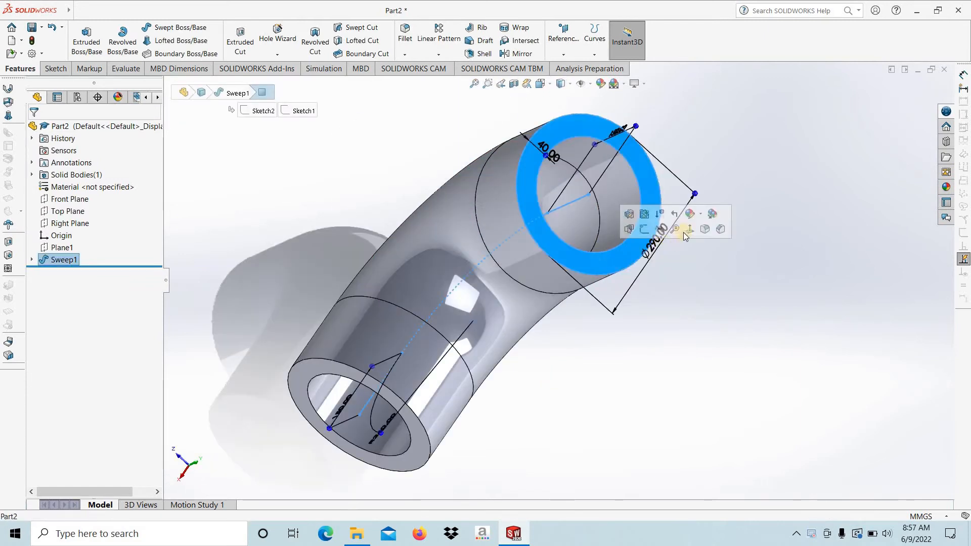
{"action": "left_click", "coordinate": [690, 231]}
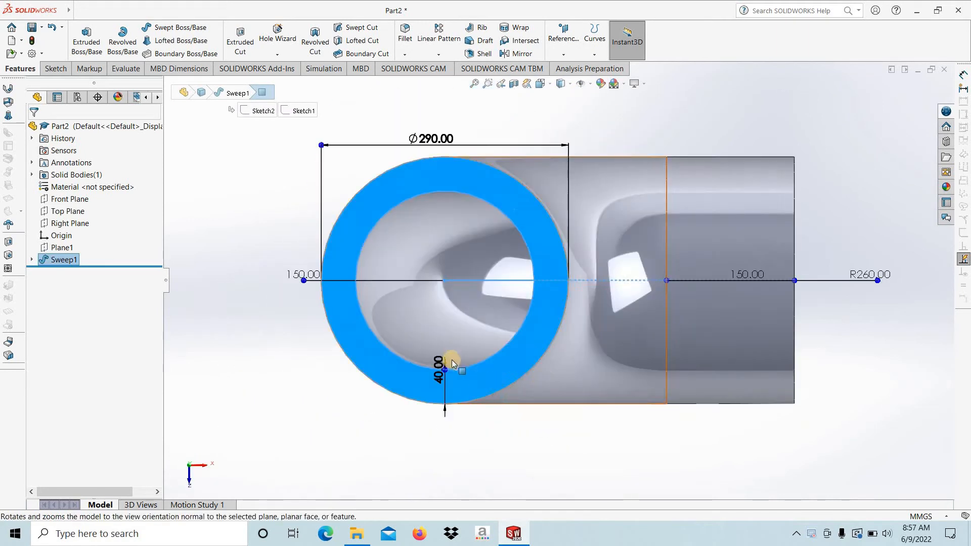
{"action": "left_click", "coordinate": [55, 68]}
{"action": "left_click", "coordinate": [170, 40]}
{"action": "left_click", "coordinate": [202, 67]}
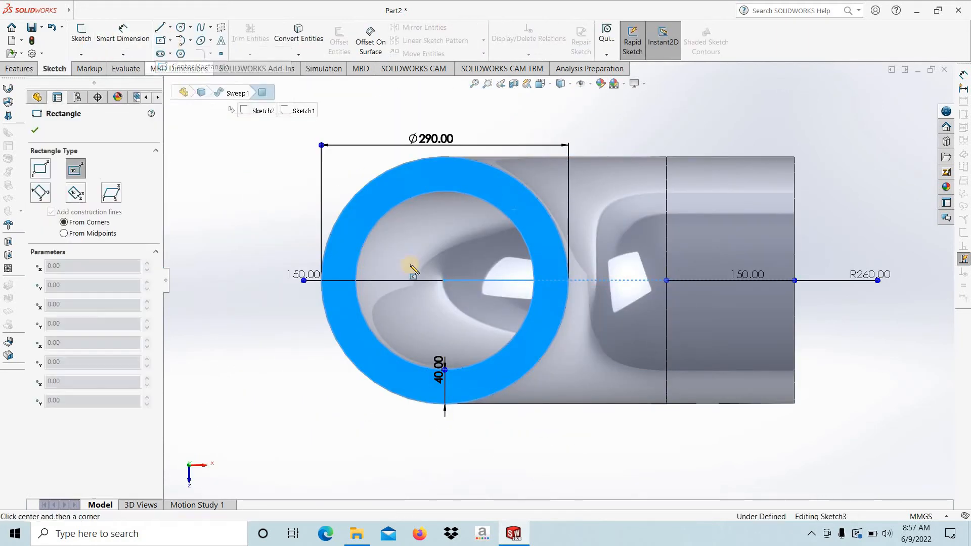
{"action": "left_click", "coordinate": [445, 280]}
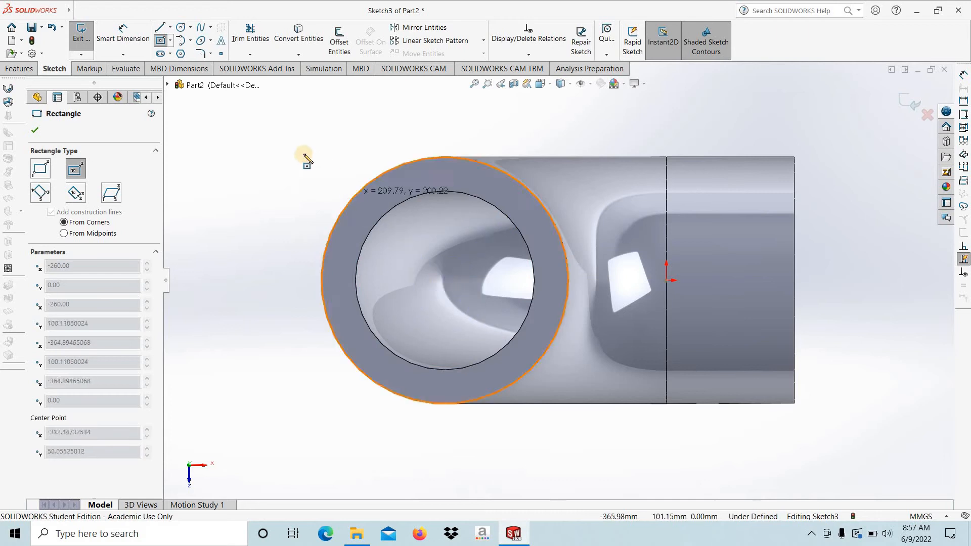
{"action": "left_click", "coordinate": [282, 132]}
{"action": "left_click", "coordinate": [34, 130]}
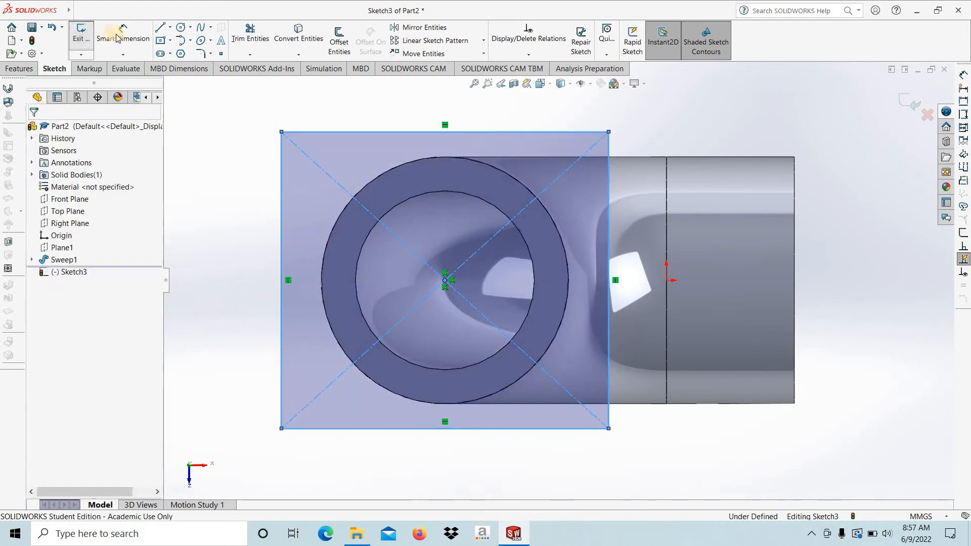
Dimension the center rectangle's width and height as 360 mm each.
{"action": "left_click", "coordinate": [122, 35]}
{"action": "left_click", "coordinate": [376, 132]}
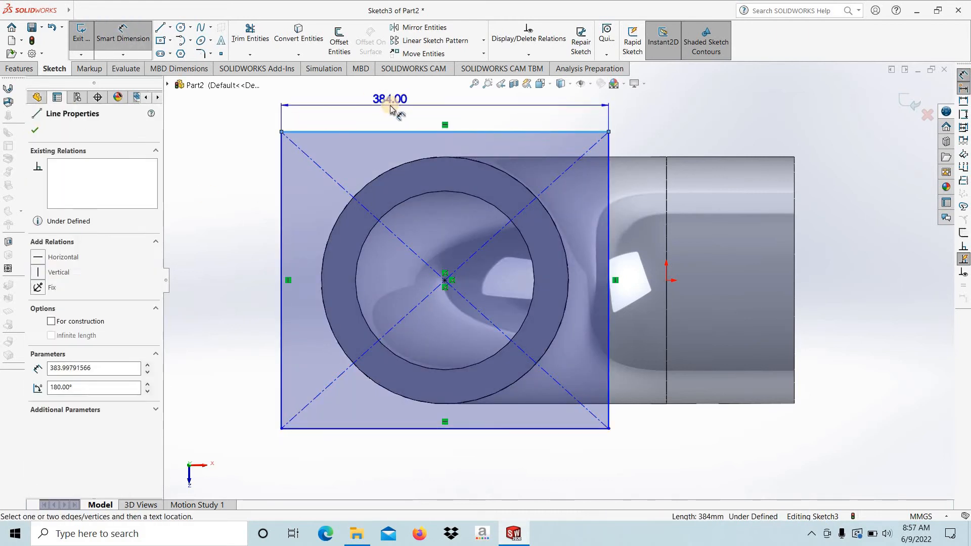
{"action": "left_click", "coordinate": [390, 107]}
{"action": "type", "text": "360"}
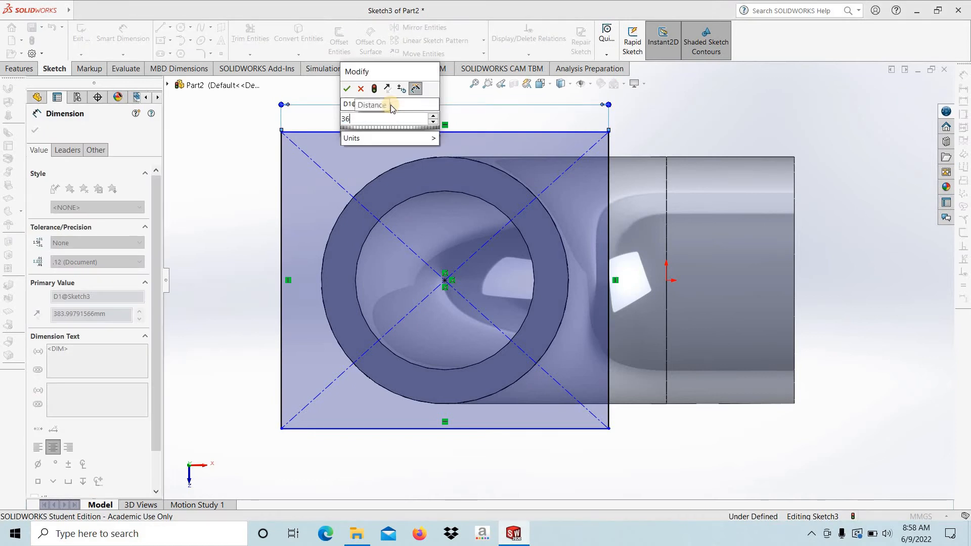
{"action": "key", "text": "Return"}
{"action": "left_click", "coordinate": [124, 36]}
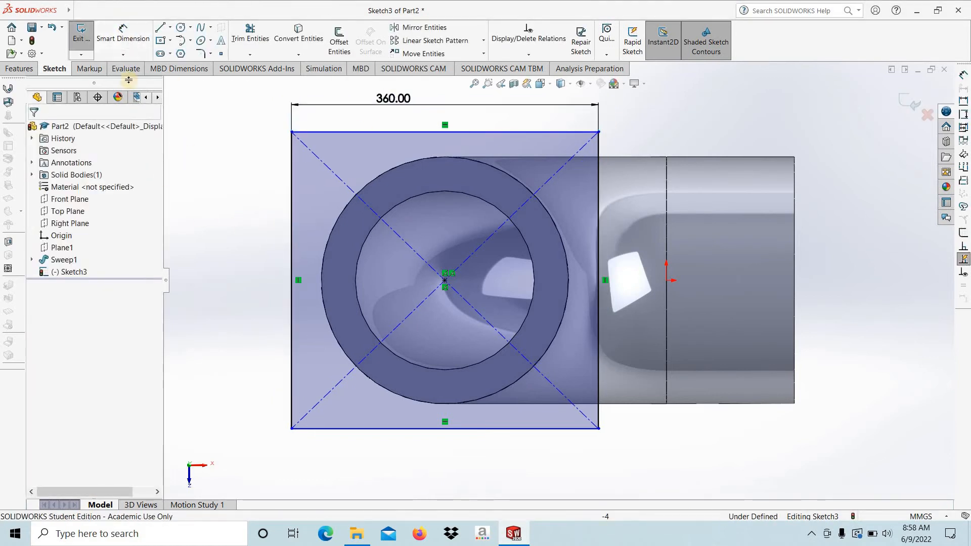
{"action": "left_click", "coordinate": [292, 204]}
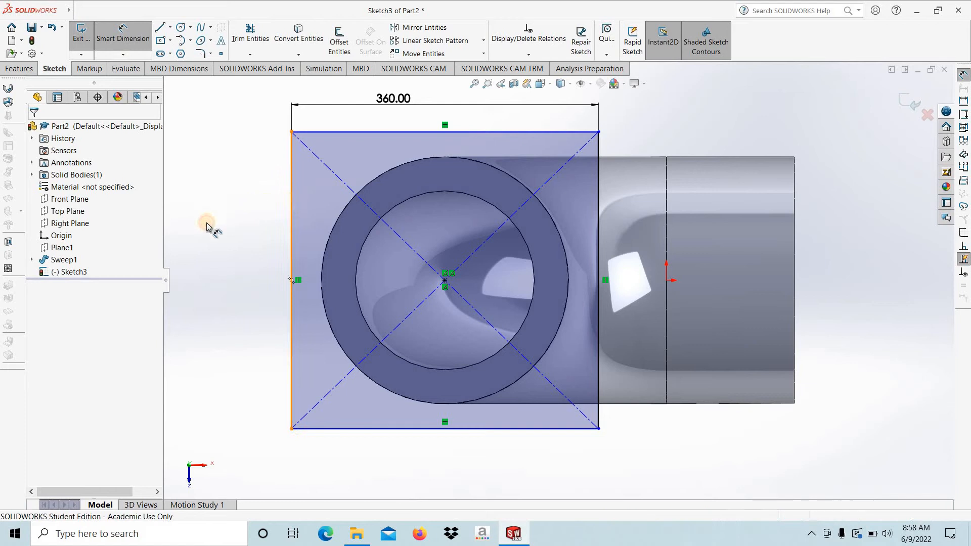
{"action": "left_click", "coordinate": [197, 248]}
{"action": "type", "text": "360"}
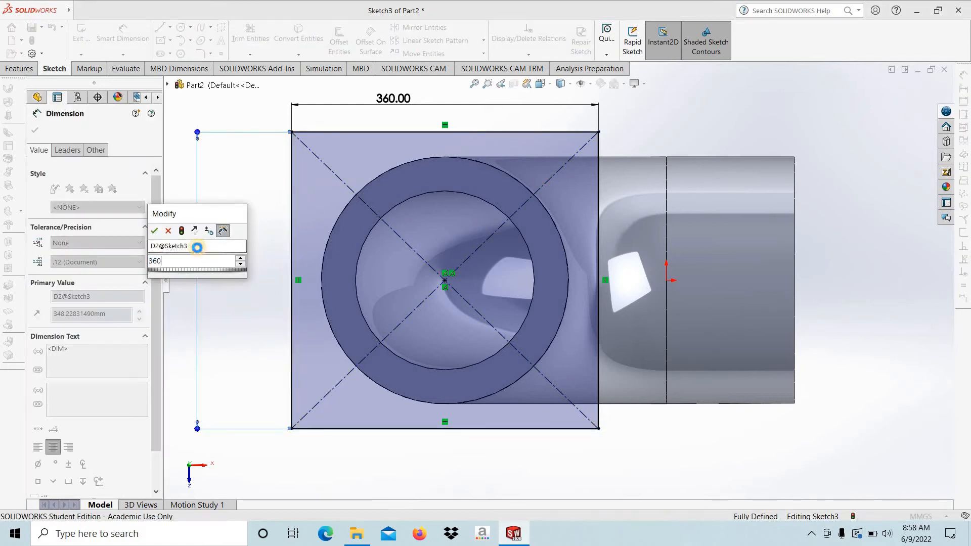
{"action": "key", "text": "Return"}
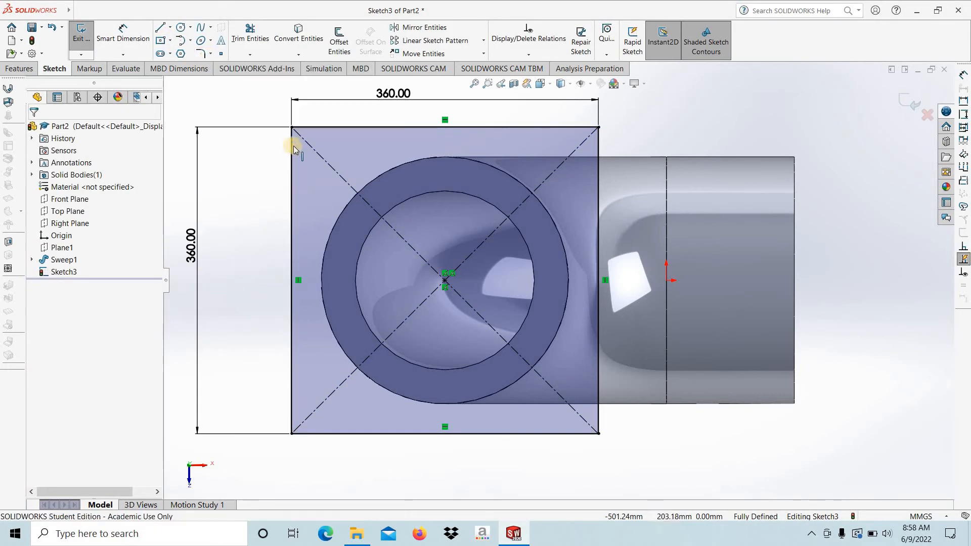
Round the four corners of the 360 mm square with 20 mm sketch fillets.
{"action": "left_click", "coordinate": [201, 54]}
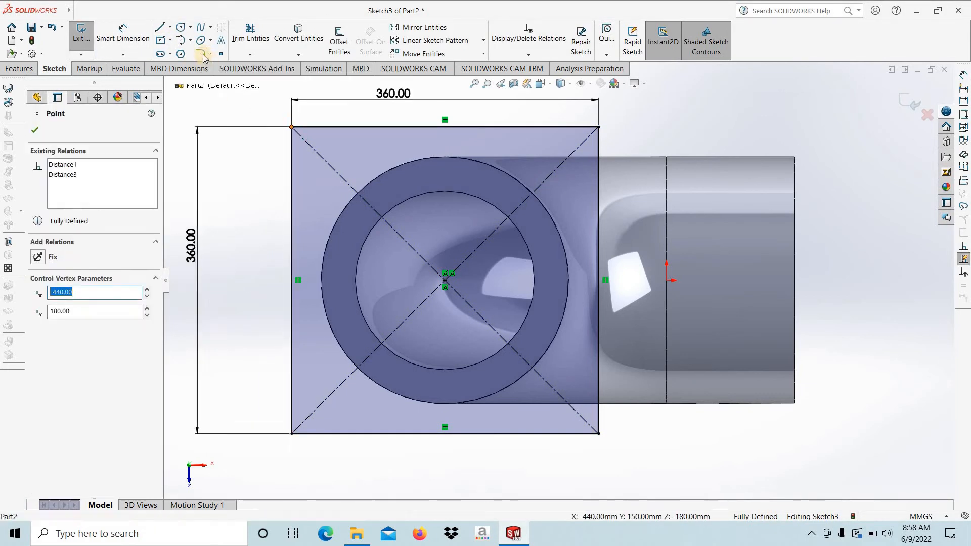
{"action": "left_click", "coordinate": [599, 127]}
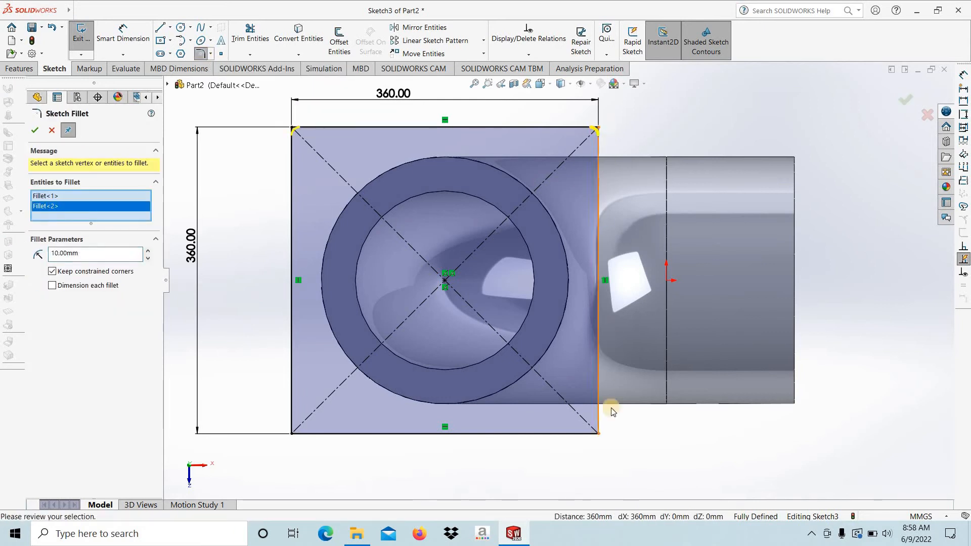
{"action": "left_click", "coordinate": [599, 433]}
{"action": "left_click", "coordinate": [292, 433]}
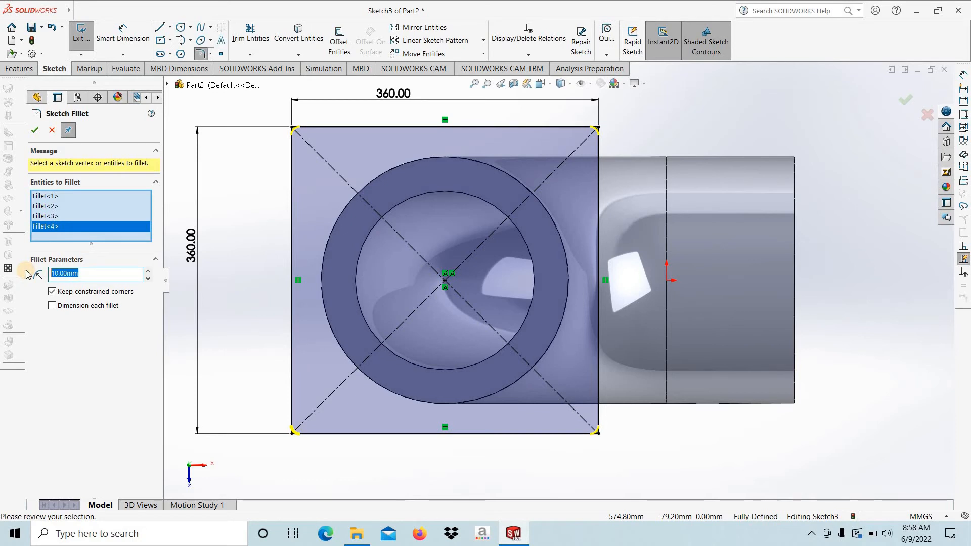
{"action": "left_click", "coordinate": [35, 131]}
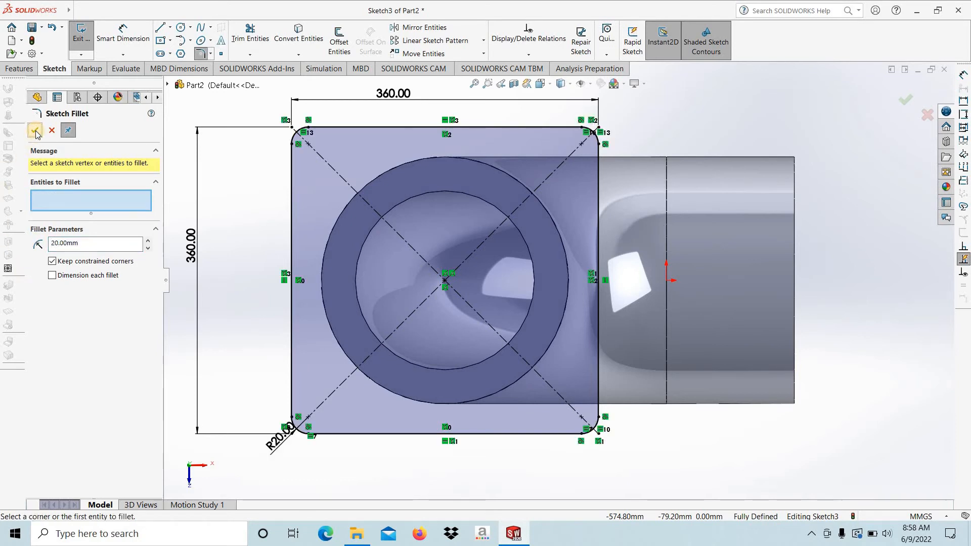
Sketch a circle of 105 mm radius centred on the pipe opening, coincident with its inner edge.
{"action": "left_click", "coordinate": [181, 28]}
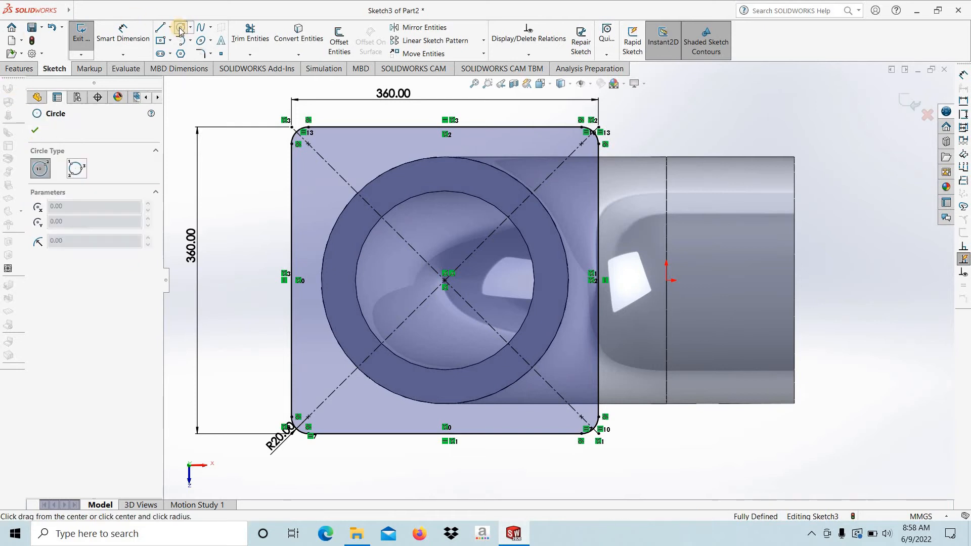
{"action": "left_click", "coordinate": [445, 282]}
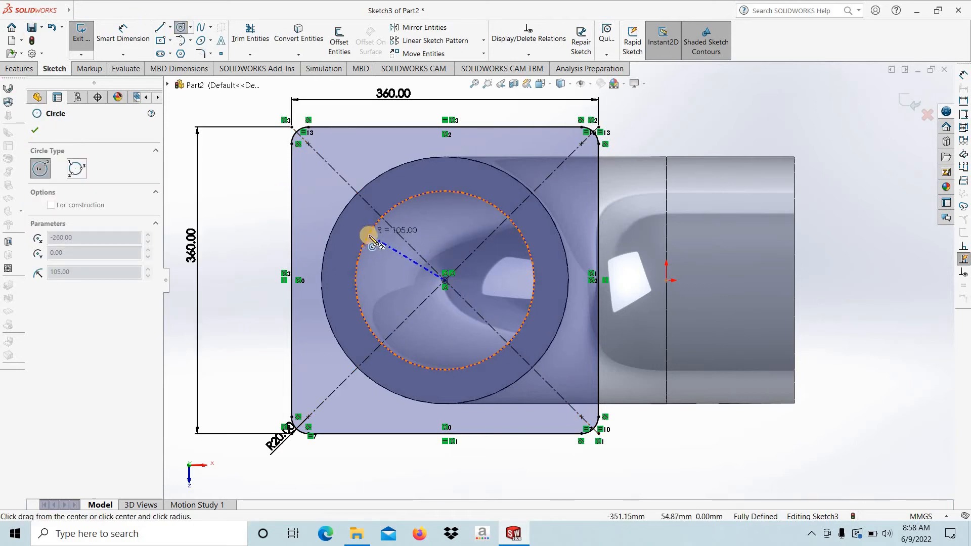
{"action": "left_click", "coordinate": [372, 235]}
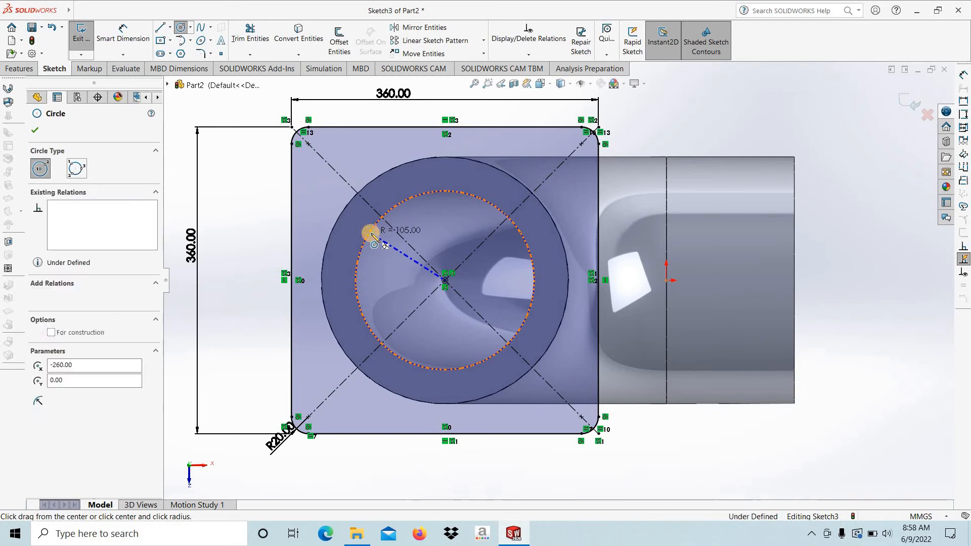
{"action": "left_click", "coordinate": [35, 130]}
Extrude the rounded square profile with its circular opening 50 mm toward the pipe bend, merged with the body.
{"action": "left_click", "coordinate": [20, 69]}
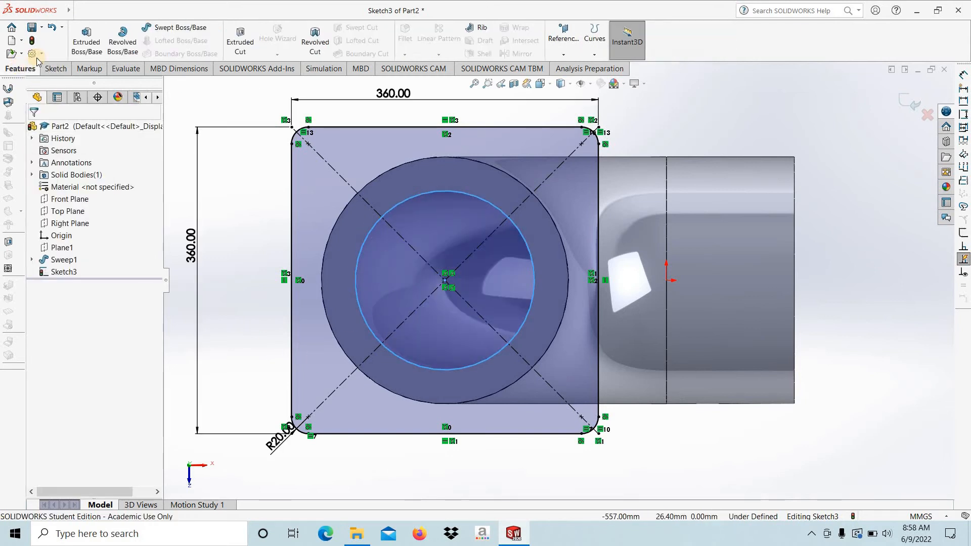
{"action": "left_click", "coordinate": [86, 39]}
{"action": "left_click_drag", "start_coordinate": [293, 327], "coordinate": [347, 314]}
{"action": "type", "text": "50.00mm"}
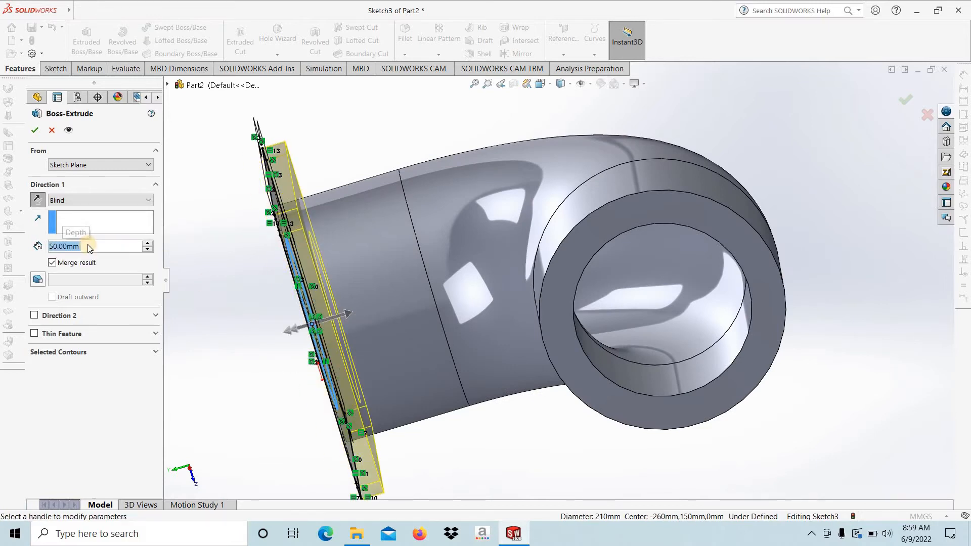
{"action": "key", "text": "Return"}
{"action": "left_click", "coordinate": [35, 130]}
Chamfer the circular opening edge on the flange's outer face by 10 mm at 45 degrees.
{"action": "middle_click_drag", "start_coordinate": [293, 369], "coordinate": [455, 254]}
{"action": "scroll", "coordinate": [455, 254], "scroll_direction": "down", "scroll_amount": 5}
{"action": "left_click", "coordinate": [468, 273]}
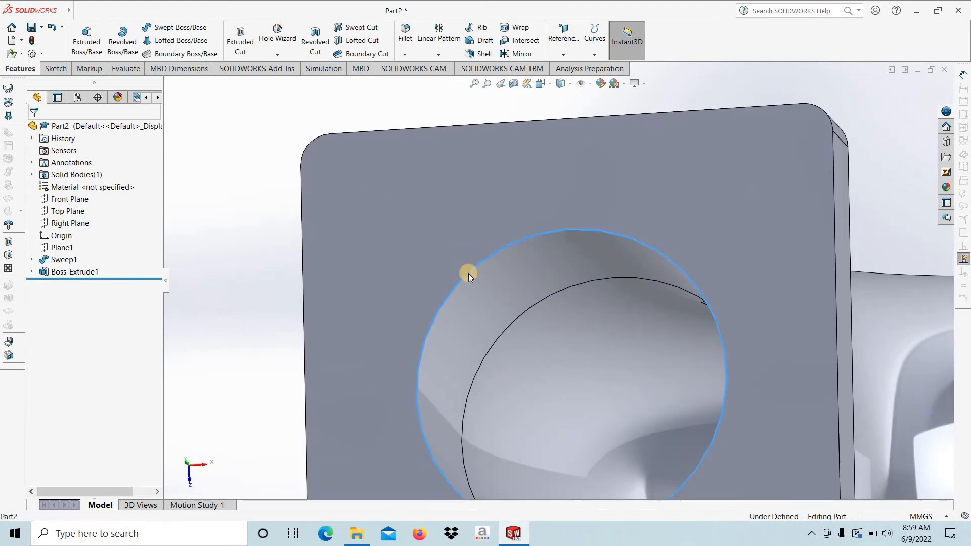
{"action": "left_click", "coordinate": [404, 54]}
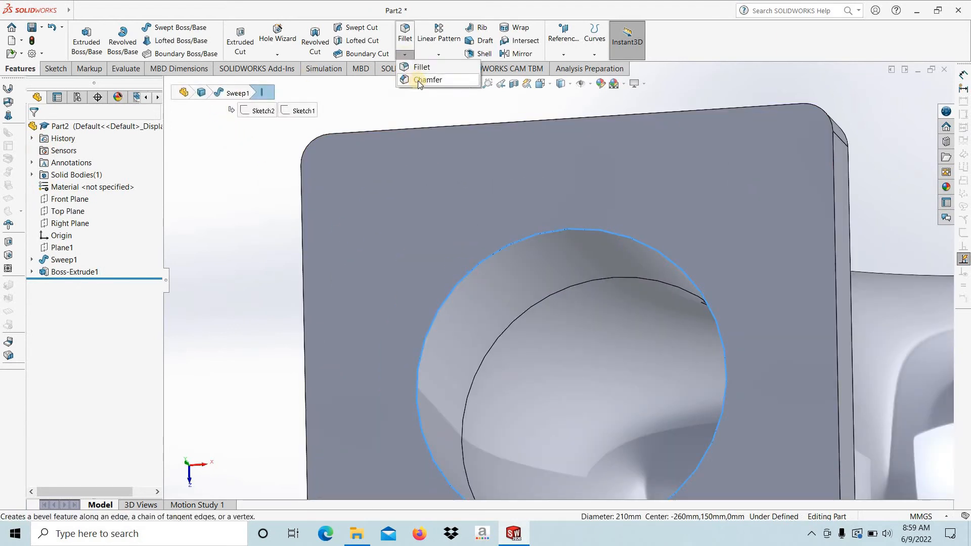
{"action": "left_click", "coordinate": [418, 81]}
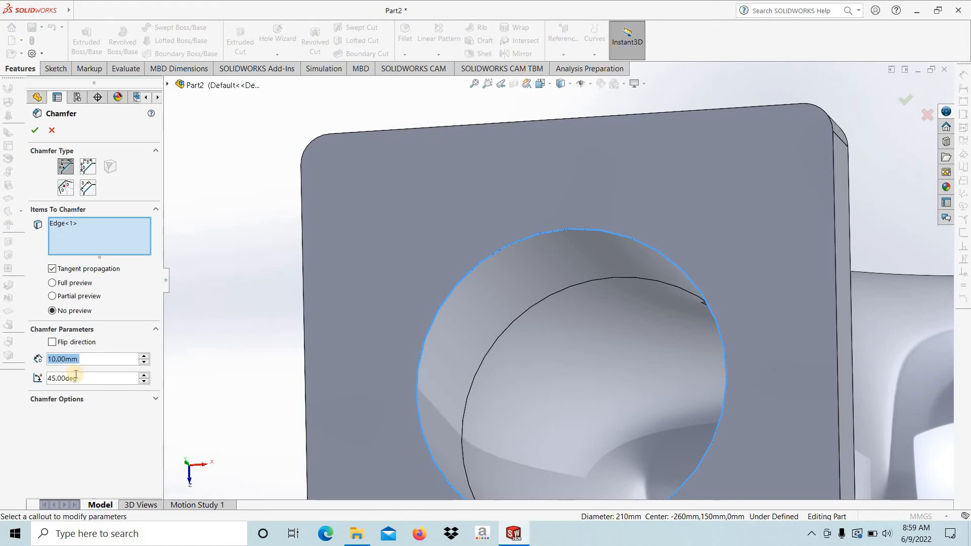
{"action": "left_click", "coordinate": [35, 132]}
{"action": "scroll", "coordinate": [490, 221], "scroll_direction": "up", "scroll_amount": 5}
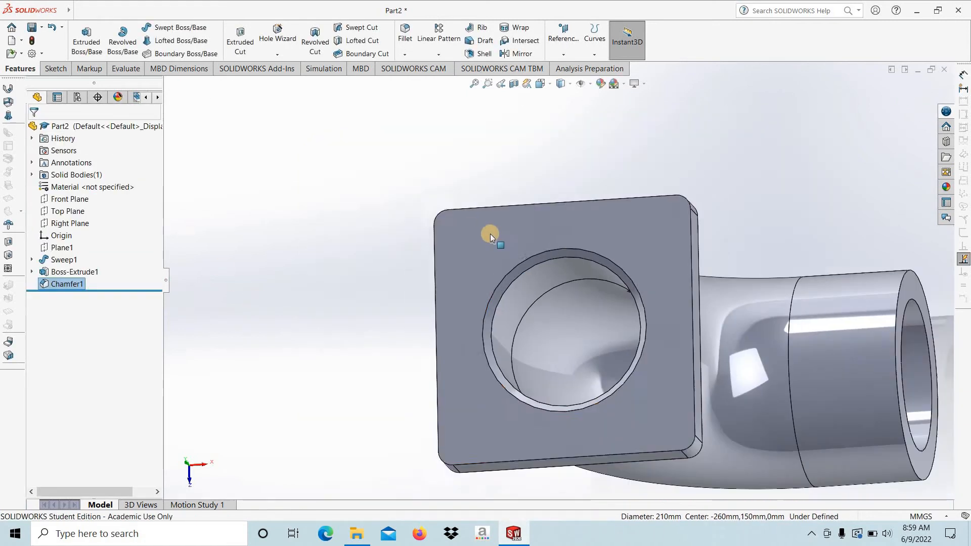
{"action": "left_click", "coordinate": [492, 235]}
{"action": "left_click", "coordinate": [583, 206]}
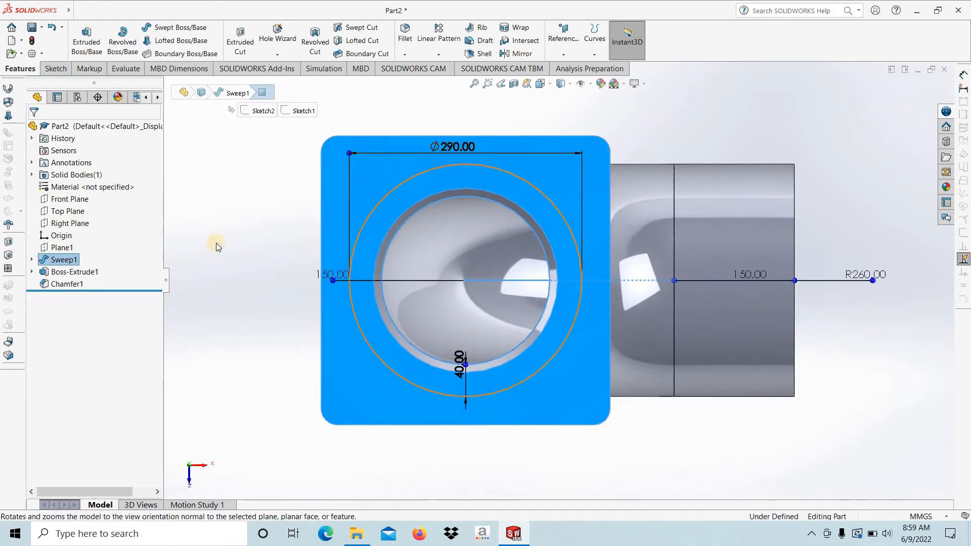
{"action": "left_click", "coordinate": [217, 242]}
Sketch a center rectangle about 314 mm wide and 308 mm high on the pipe's other ring-shaped end face, centred on the opening.
{"action": "middle_click_drag", "start_coordinate": [715, 345], "coordinate": [617, 262]}
{"action": "left_click", "coordinate": [618, 262]}
{"action": "left_click", "coordinate": [711, 234]}
{"action": "left_click", "coordinate": [54, 68]}
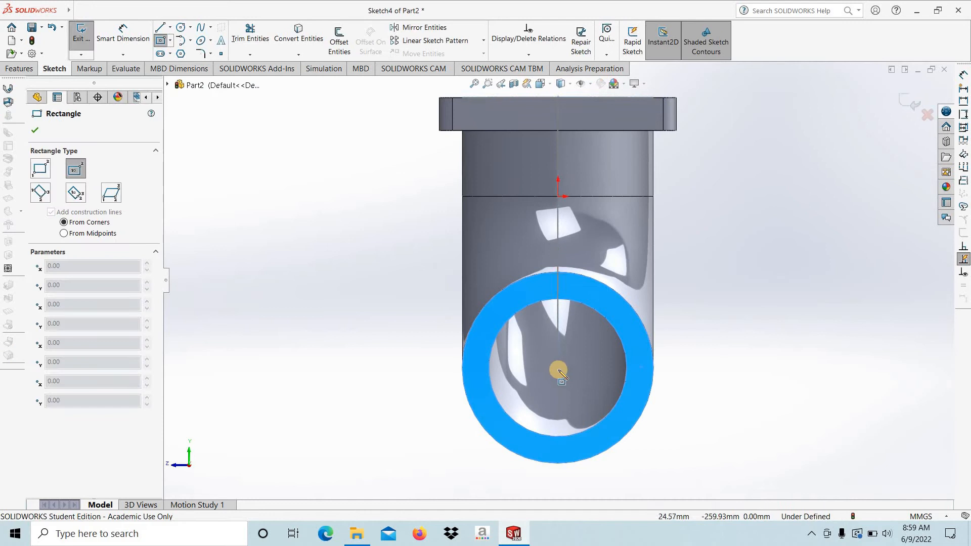
{"action": "scroll", "coordinate": [560, 371], "scroll_direction": "down", "scroll_amount": 2}
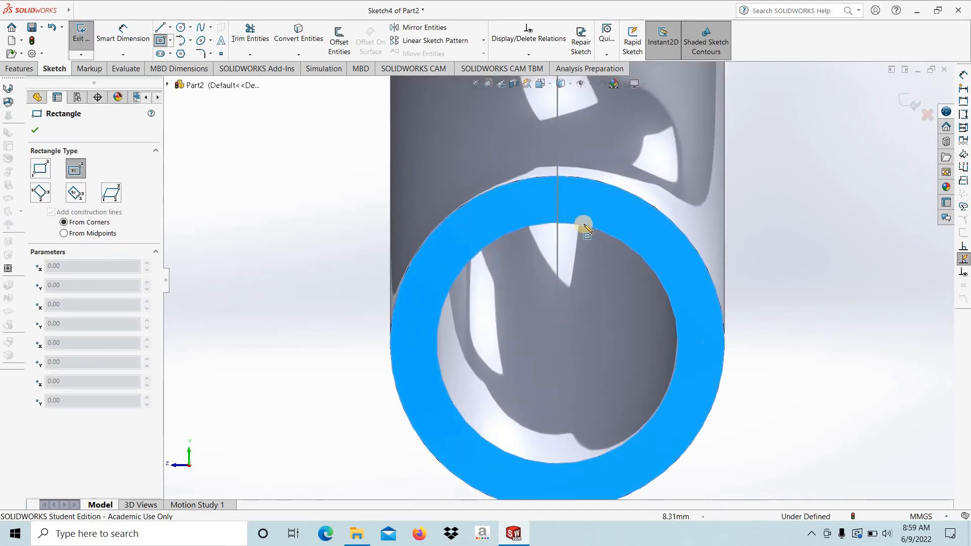
{"action": "left_click", "coordinate": [557, 344]}
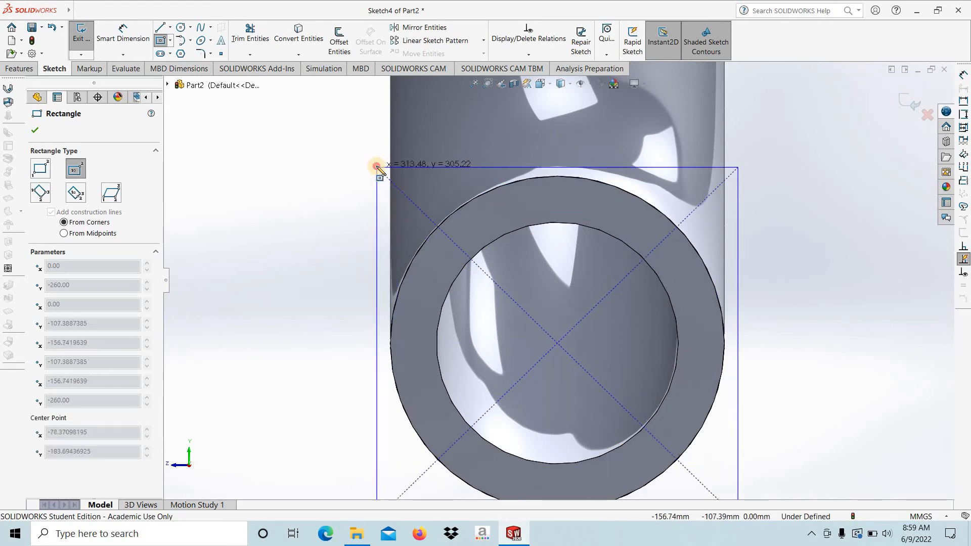
{"action": "left_click", "coordinate": [376, 165]}
Dimension the second flange rectangle's height and width as 360 mm each.
{"action": "left_click", "coordinate": [377, 283]}
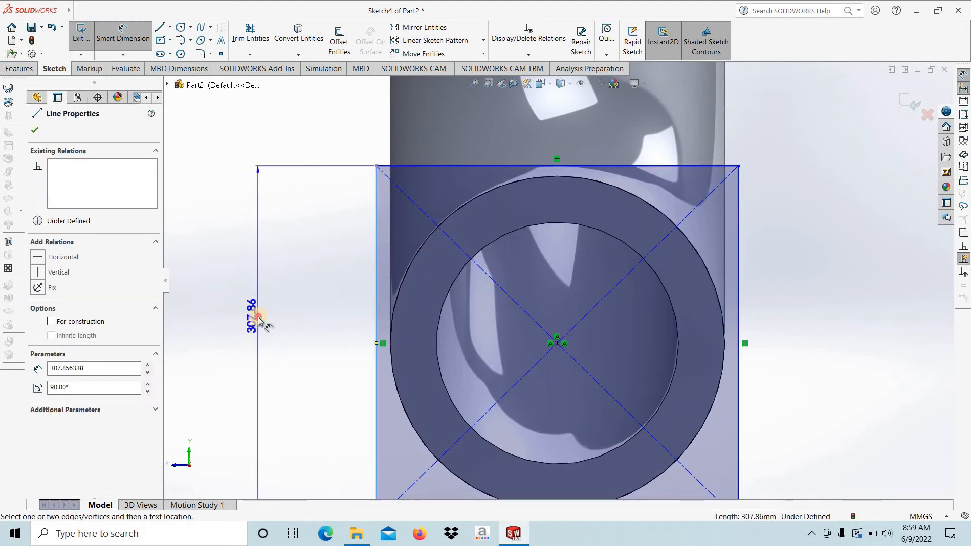
{"action": "left_click", "coordinate": [258, 317]}
{"action": "type", "text": "360"}
{"action": "key", "text": "Return"}
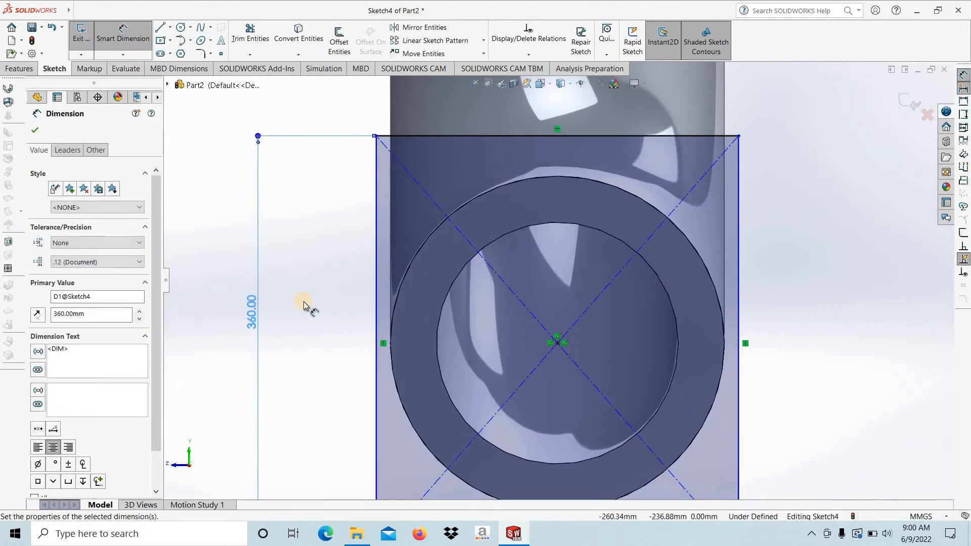
{"action": "scroll", "coordinate": [557, 281], "scroll_direction": "up", "scroll_amount": 5}
{"action": "left_click", "coordinate": [558, 389]}
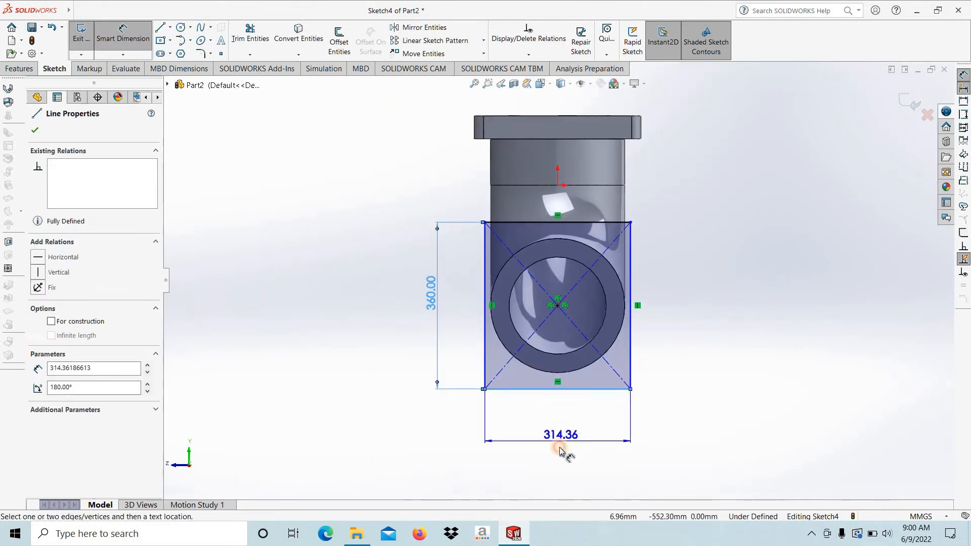
{"action": "left_click", "coordinate": [557, 446]}
{"action": "type", "text": "360"}
{"action": "key", "text": "Return"}
Offset the pipe's inner circular edge by 0 mm to add the opening circle to the second flange sketch.
{"action": "scroll", "coordinate": [589, 317], "scroll_direction": "up", "scroll_amount": 3}
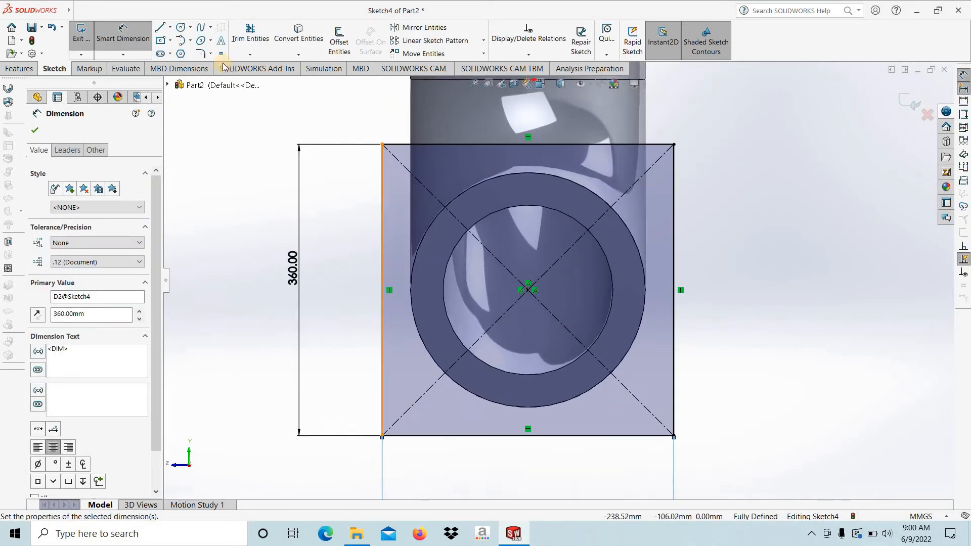
{"action": "left_click", "coordinate": [338, 41]}
{"action": "left_click", "coordinate": [503, 211]}
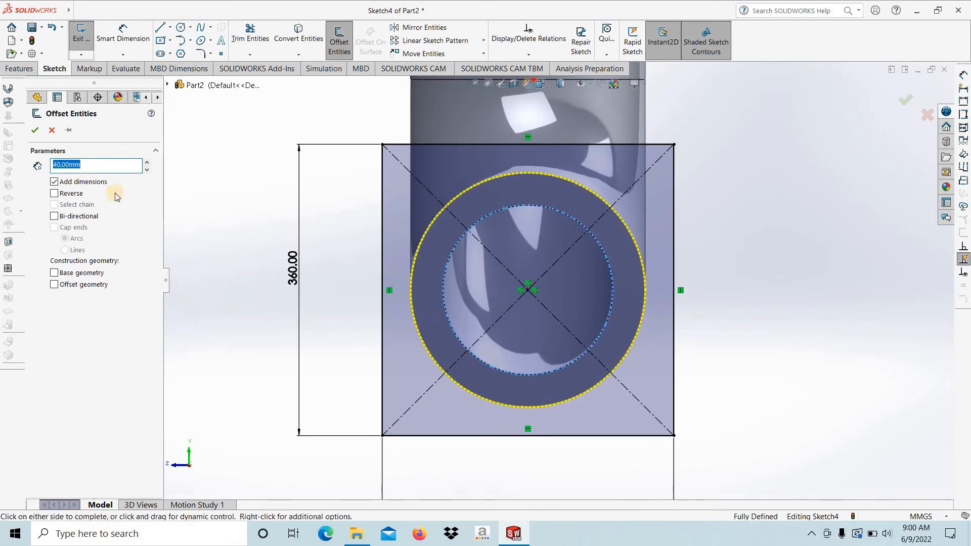
{"action": "type", "text": "0"}
{"action": "key", "text": "Return"}
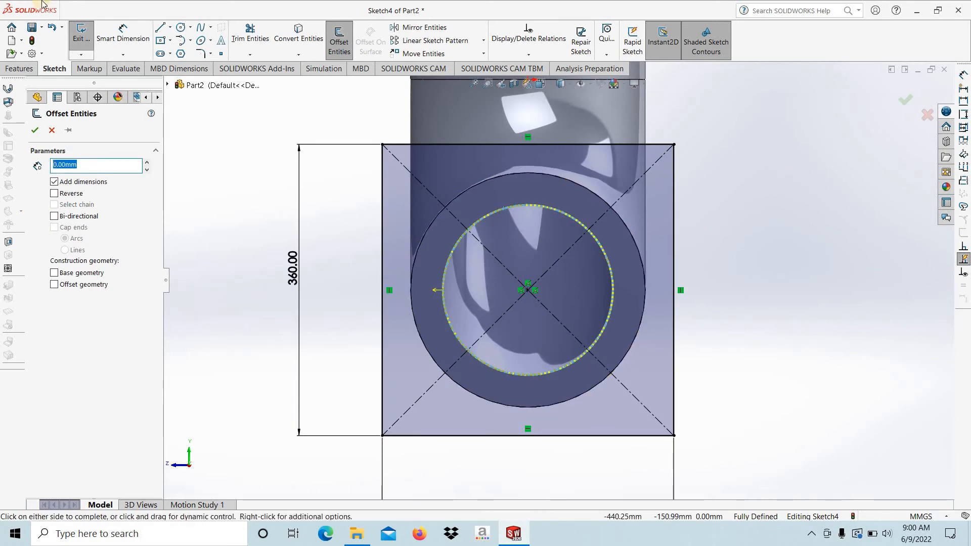
{"action": "left_click", "coordinate": [34, 130]}
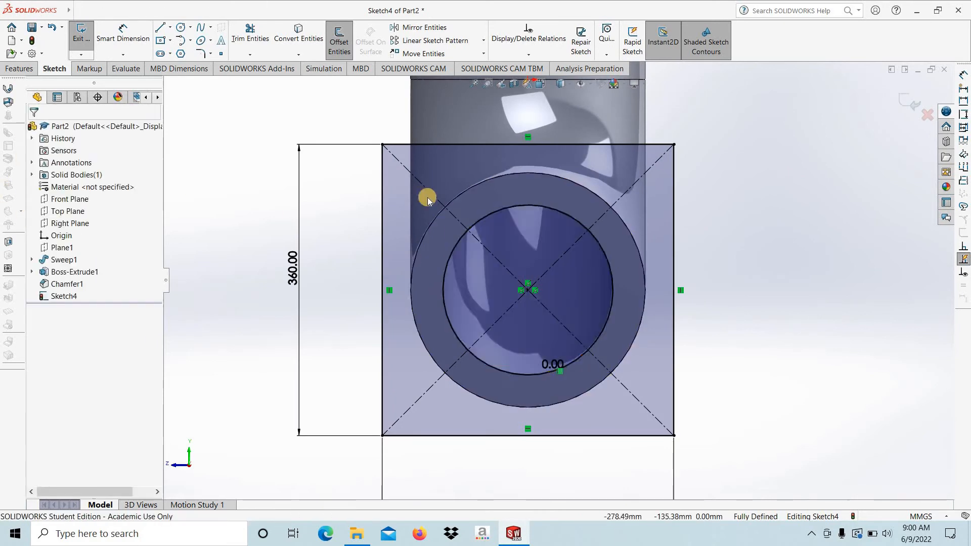
Apply 20 mm sketch fillets to the four corners of the second flange rectangle.
{"action": "left_click", "coordinate": [381, 145]}
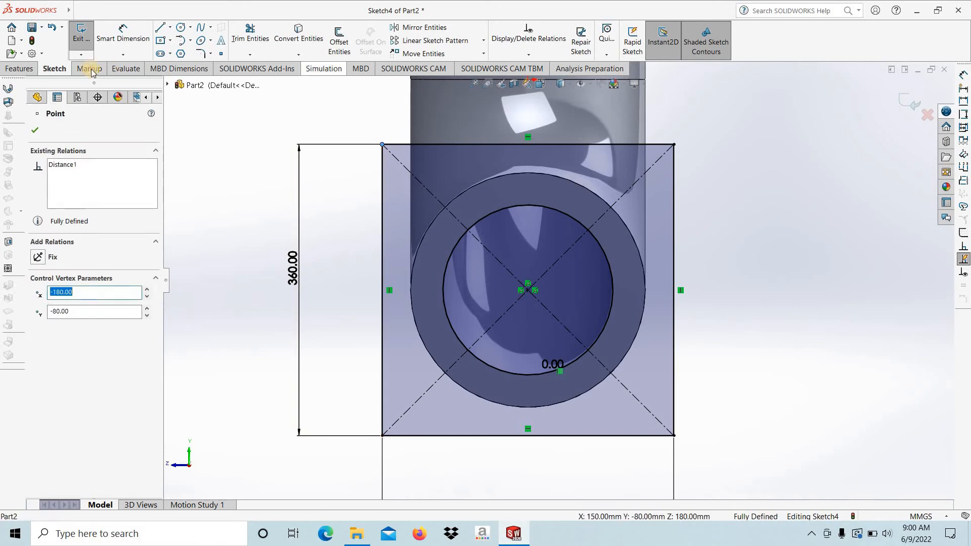
{"action": "left_click", "coordinate": [201, 54]}
{"action": "left_click", "coordinate": [674, 175]}
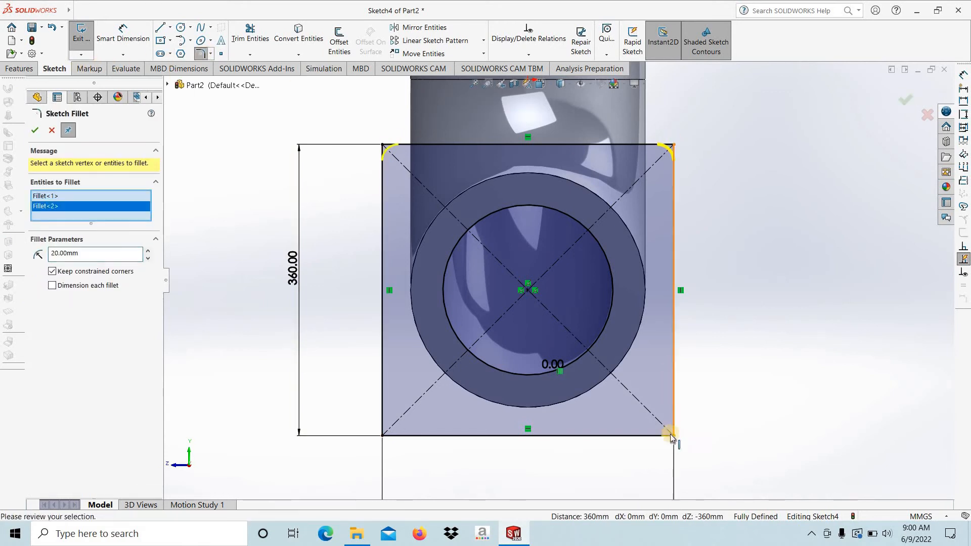
{"action": "left_click", "coordinate": [675, 436]}
{"action": "left_click", "coordinate": [383, 437]}
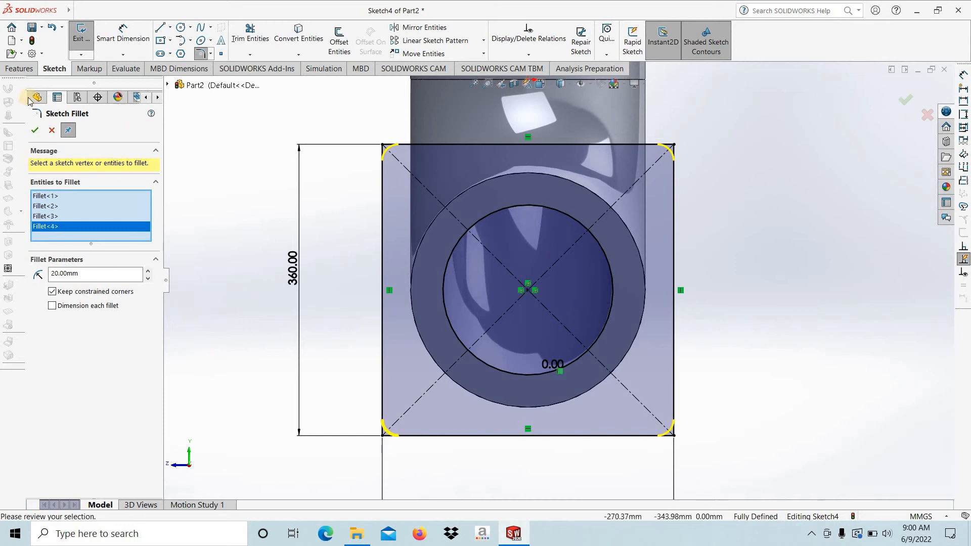
{"action": "left_click", "coordinate": [35, 130]}
Extrude the second flange sketch 50 mm blind in the reversed direction, back over the pipe end.
{"action": "left_click", "coordinate": [19, 68]}
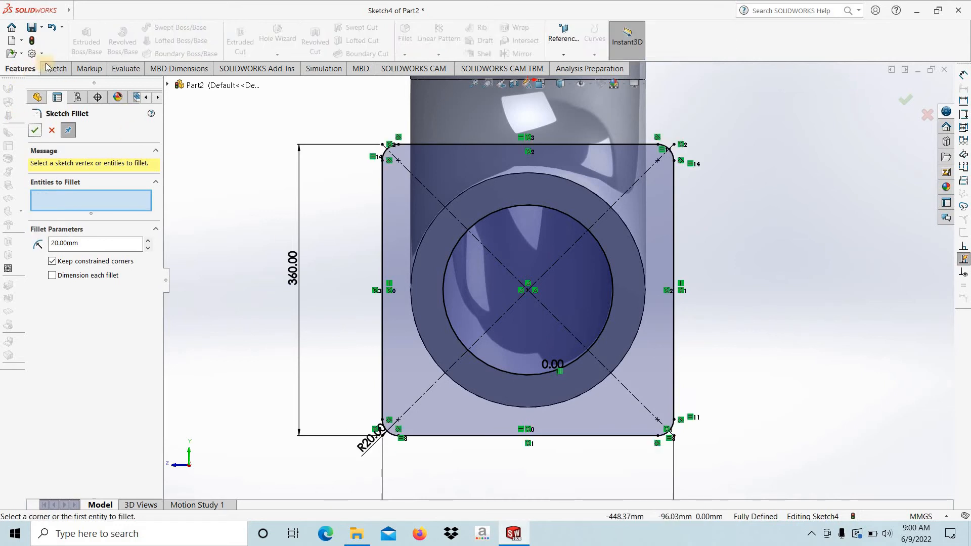
{"action": "key", "text": "Escape"}
{"action": "left_click", "coordinate": [87, 41]}
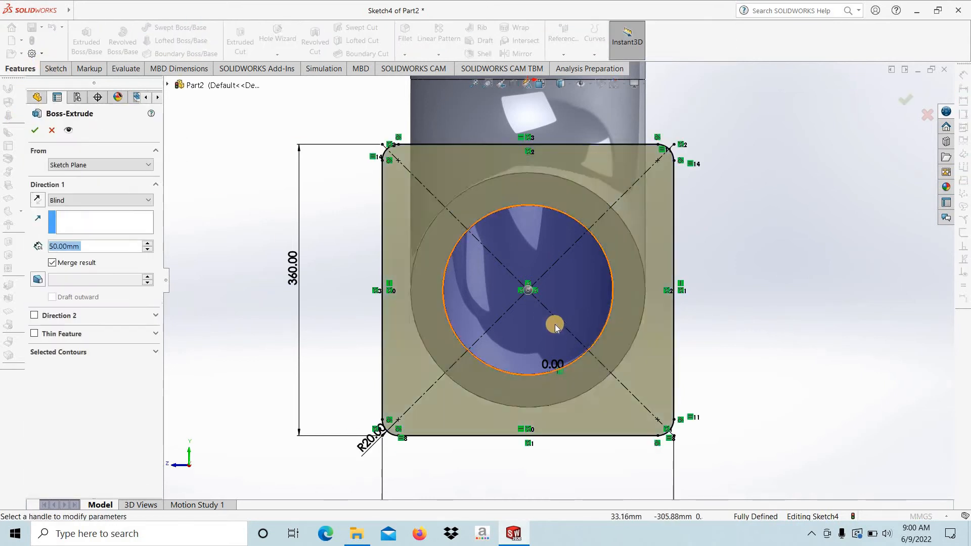
{"action": "left_click_drag", "start_coordinate": [378, 313], "coordinate": [470, 303]}
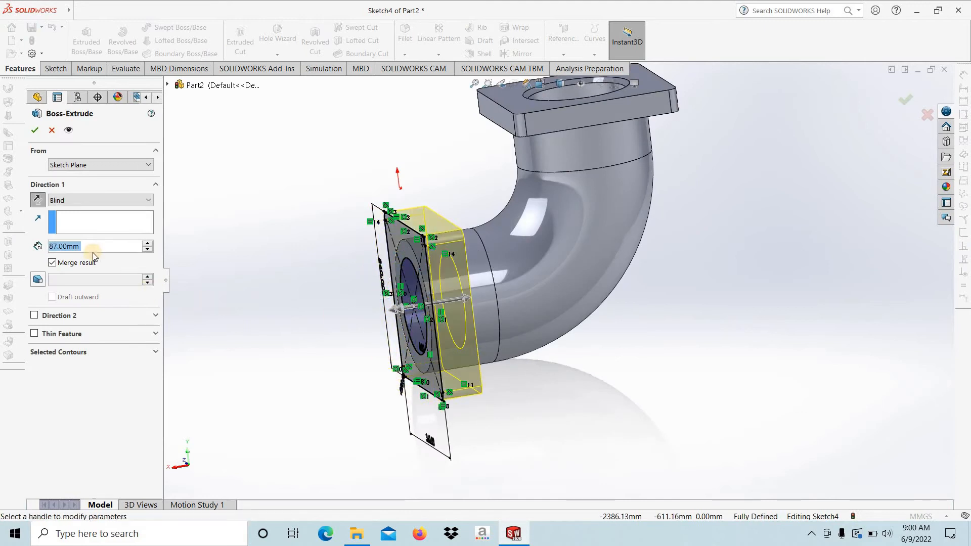
{"action": "type", "text": "50"}
{"action": "key", "text": "Return"}
{"action": "left_click", "coordinate": [36, 131]}
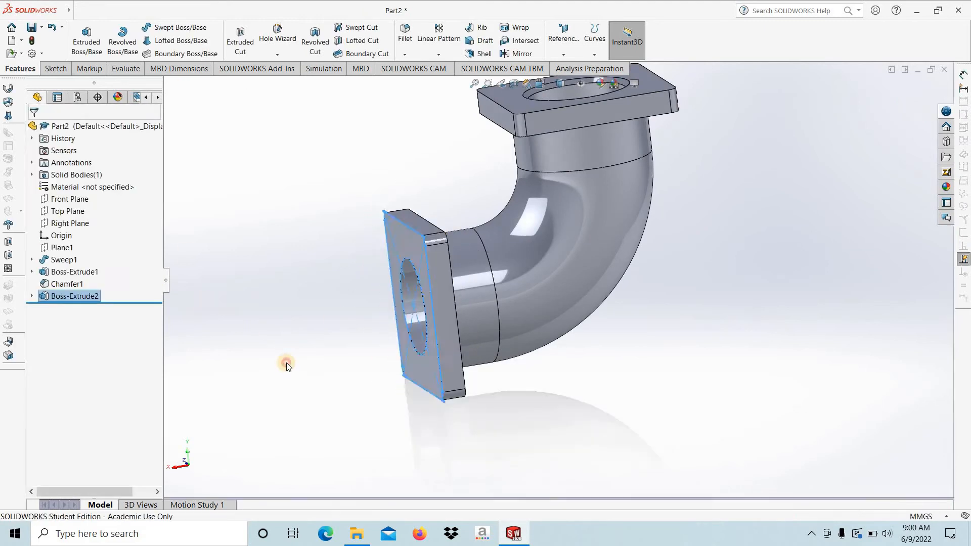
{"action": "left_click", "coordinate": [287, 362]}
Chamfer the circular edge of the pipe opening on the second flange's outer face.
{"action": "scroll", "coordinate": [420, 327], "scroll_direction": "up", "scroll_amount": 3}
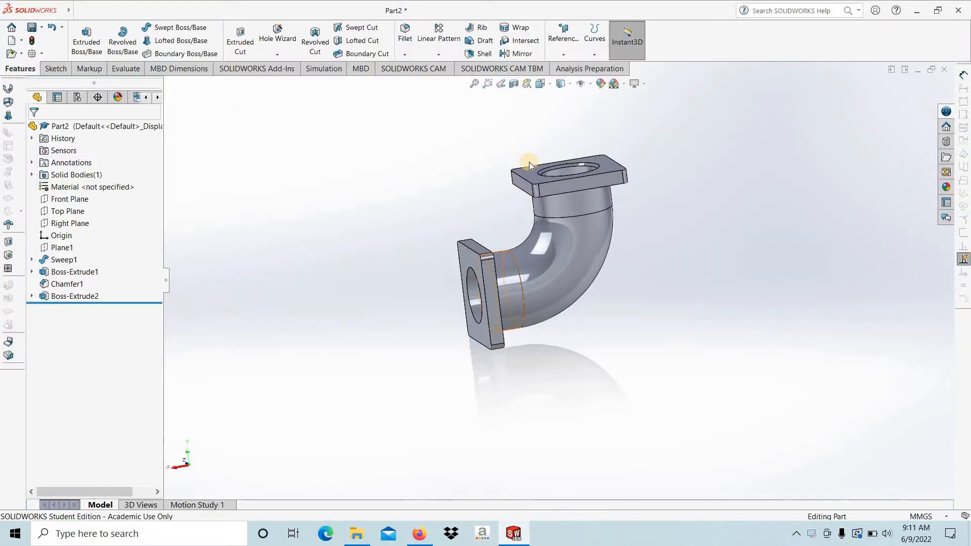
{"action": "middle_click_drag", "start_coordinate": [525, 175], "coordinate": [496, 268]}
{"action": "scroll", "coordinate": [497, 258], "scroll_direction": "down", "scroll_amount": 4}
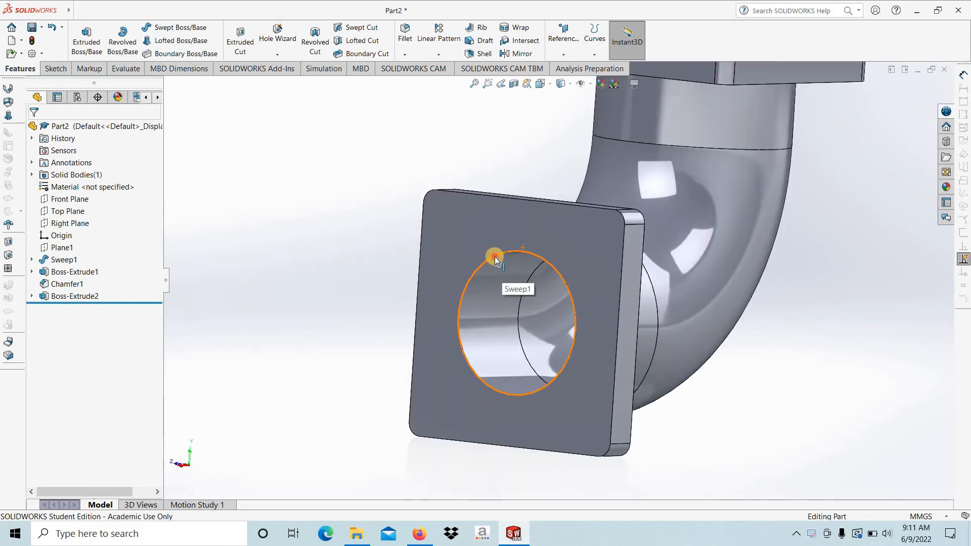
{"action": "left_click", "coordinate": [495, 257]}
{"action": "left_click", "coordinate": [404, 54]}
{"action": "left_click", "coordinate": [427, 78]}
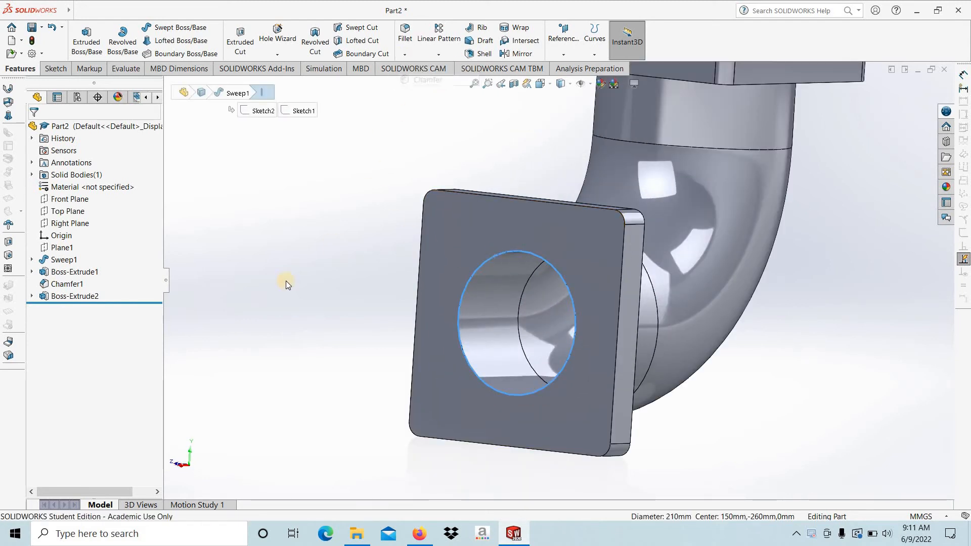
{"action": "left_click", "coordinate": [35, 130]}
Start a sketch on the second flange's outer face and draw a circle about 41 mm in diameter near its upper-left corner.
{"action": "left_click", "coordinate": [454, 225]}
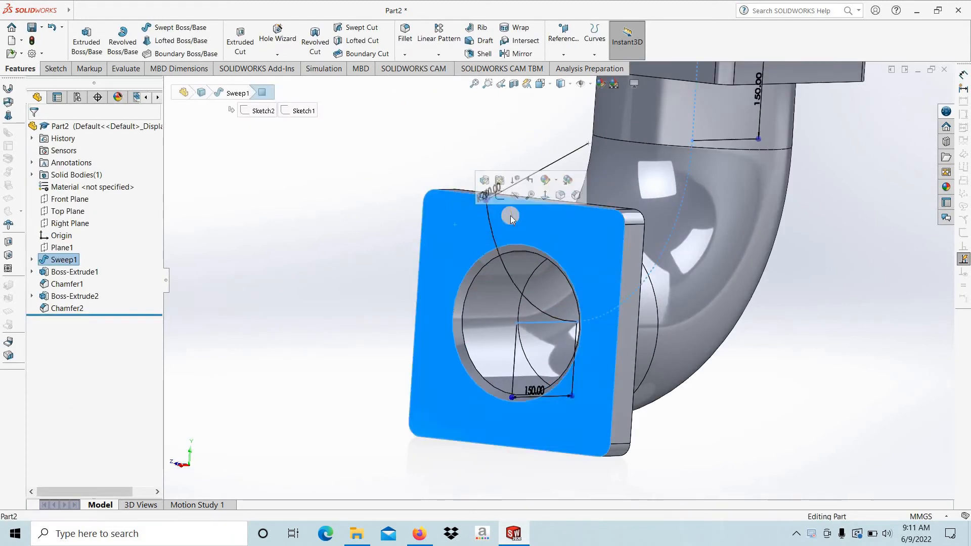
{"action": "left_click", "coordinate": [544, 196]}
{"action": "scroll", "coordinate": [490, 286], "scroll_direction": "down", "scroll_amount": 3}
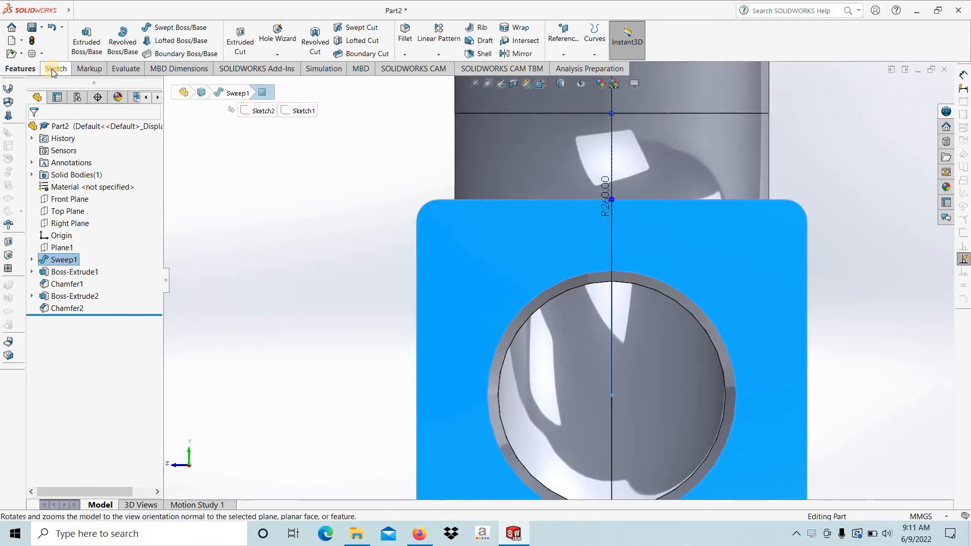
{"action": "left_click", "coordinate": [56, 69]}
{"action": "left_click", "coordinate": [181, 26]}
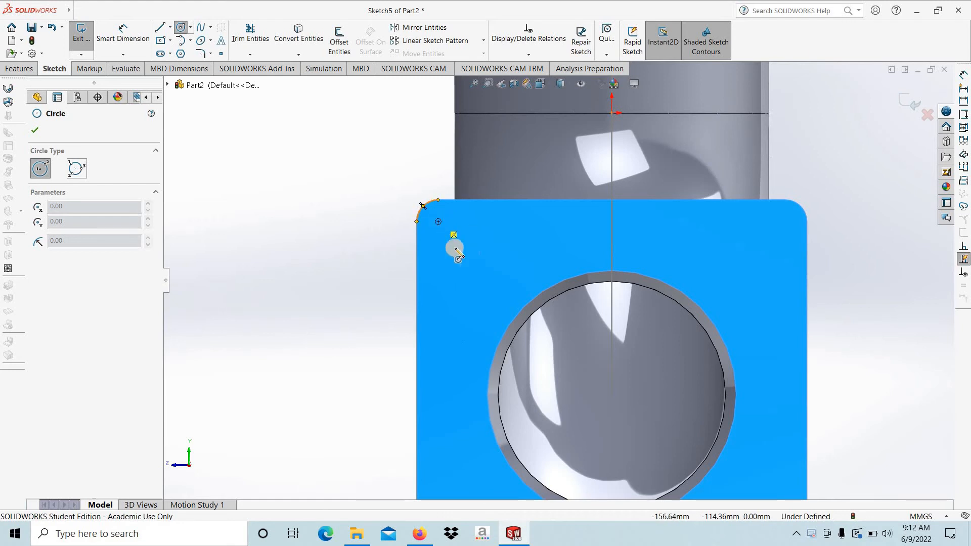
{"action": "key", "text": "Escape"}
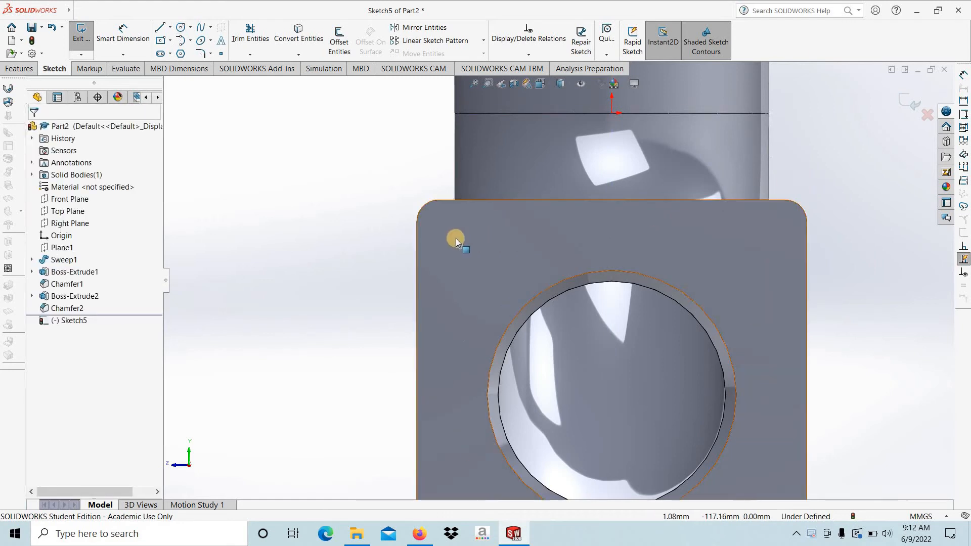
{"action": "left_click", "coordinate": [180, 28]}
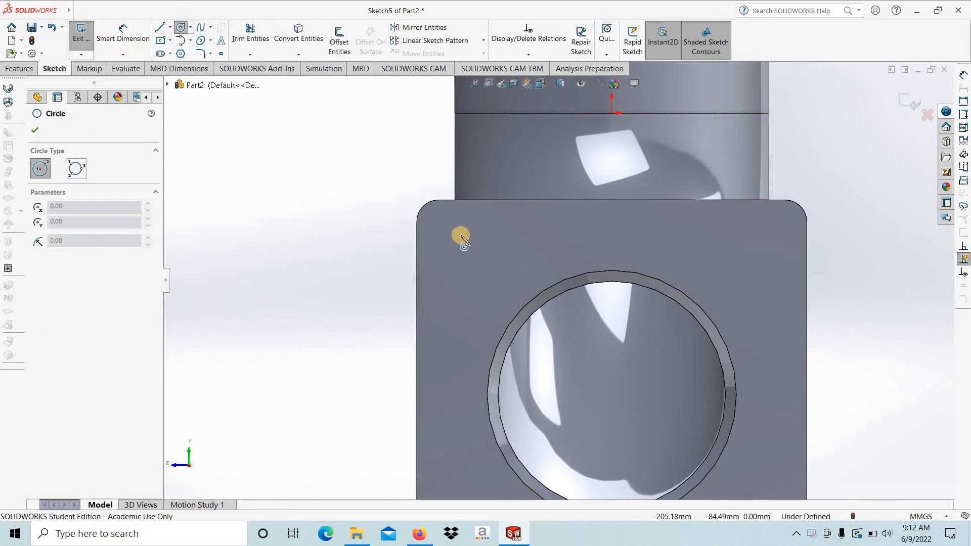
{"action": "left_click_drag", "start_coordinate": [455, 244], "coordinate": [445, 221]}
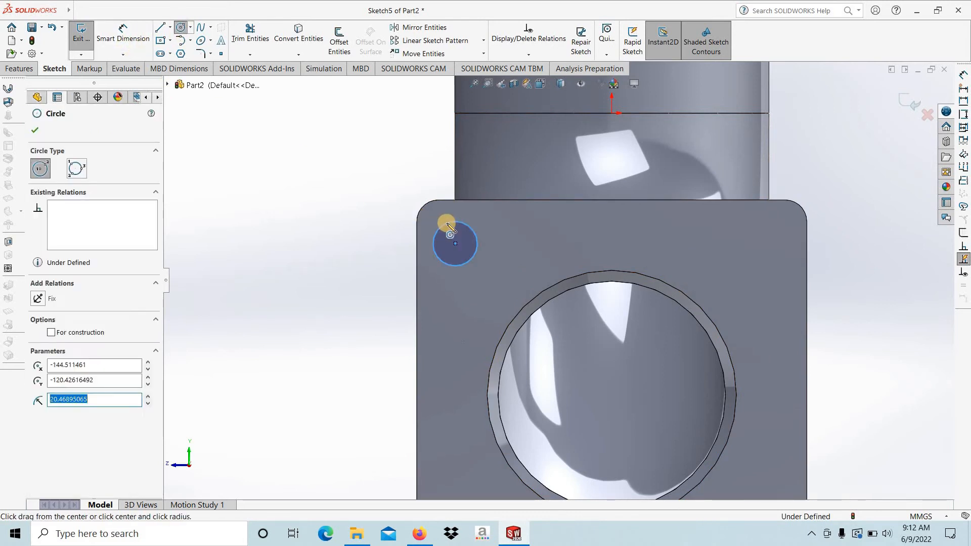
{"action": "key", "text": "Escape"}
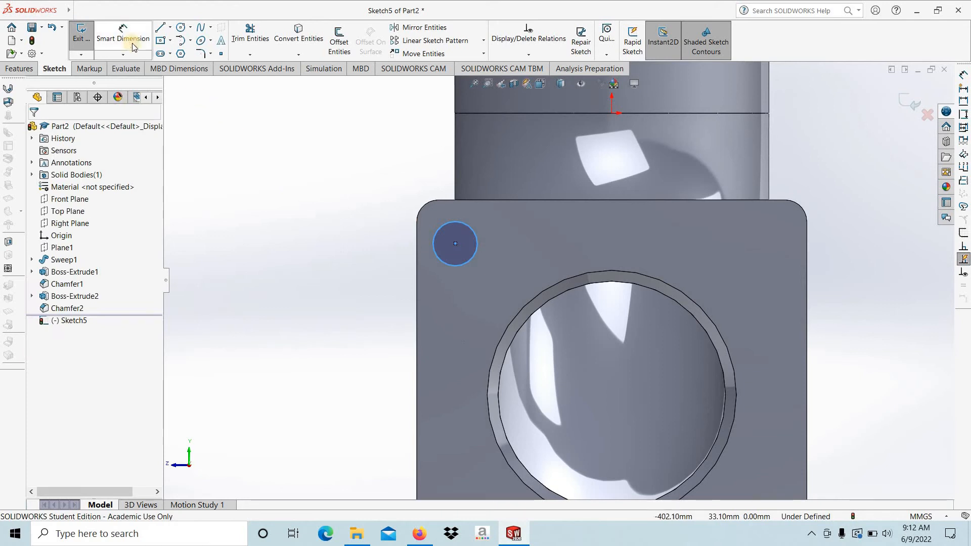
Add infinite vertical and horizontal construction centerlines through the centre of the flange opening.
{"action": "scroll", "coordinate": [526, 297], "scroll_direction": "up", "scroll_amount": 2}
{"action": "left_click", "coordinate": [170, 27]}
{"action": "left_click", "coordinate": [191, 54]}
{"action": "left_click", "coordinate": [51, 223]}
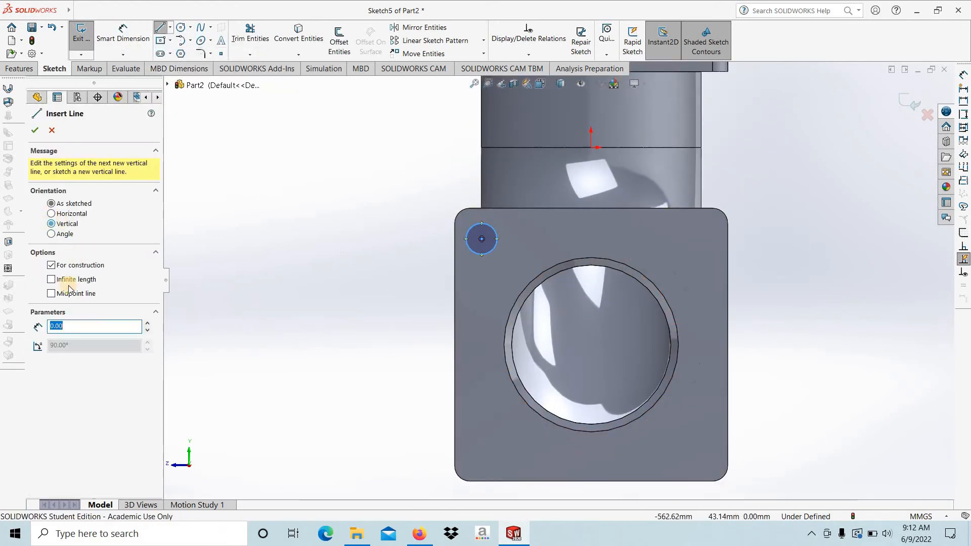
{"action": "left_click", "coordinate": [51, 279]}
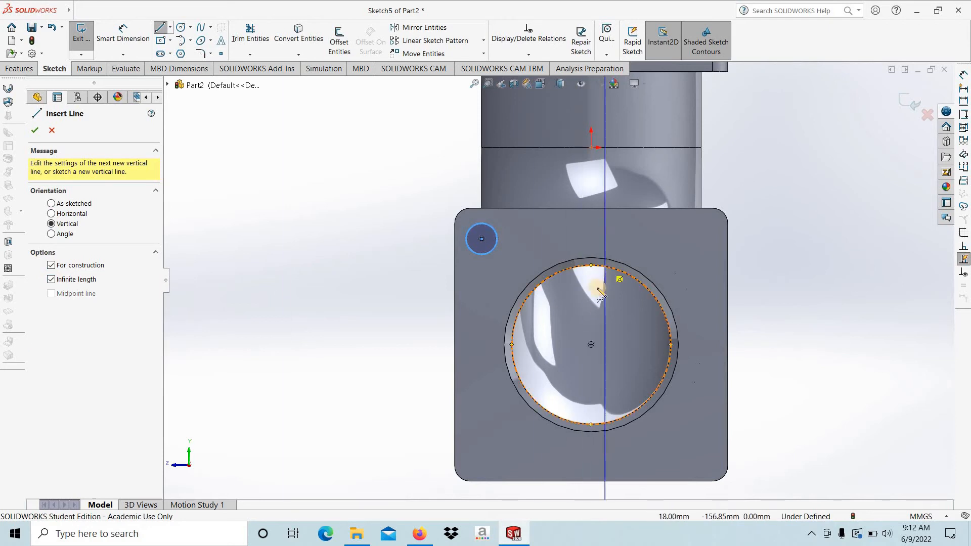
{"action": "left_click", "coordinate": [590, 347]}
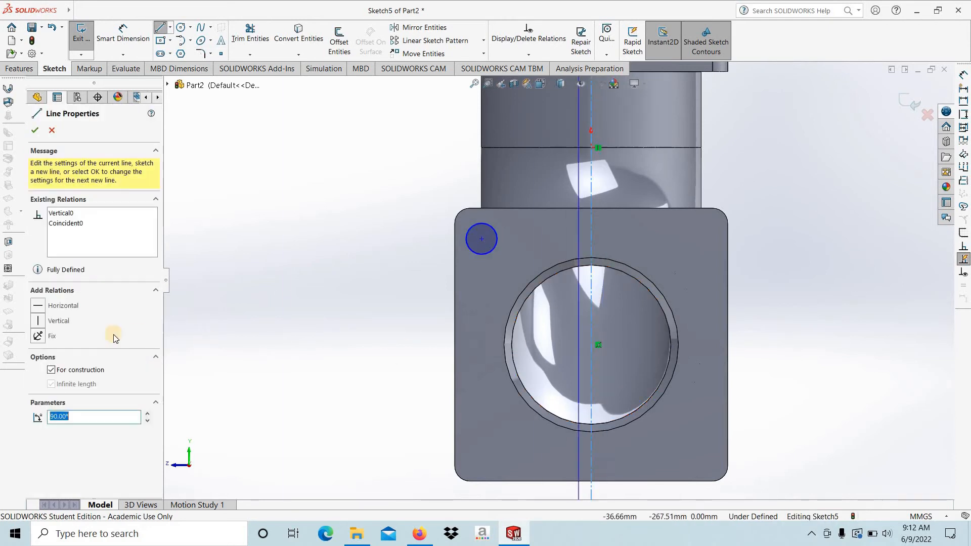
{"action": "left_click", "coordinate": [598, 344]}
{"action": "left_click", "coordinate": [34, 131]}
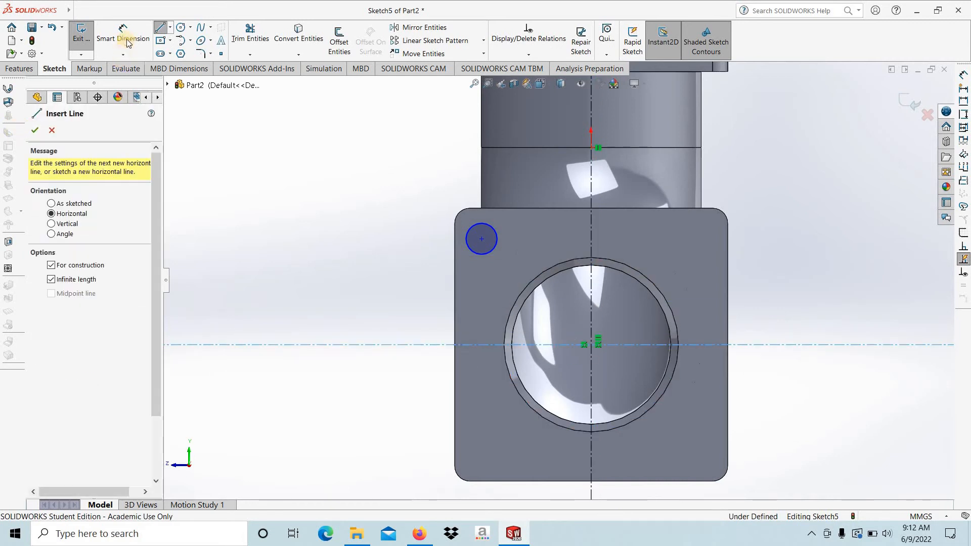
Dimension the vertical distance from the corner circle's centre to the horizontal centerline as 260/2 mm.
{"action": "left_click", "coordinate": [122, 33]}
{"action": "left_click", "coordinate": [483, 243]}
{"action": "left_click", "coordinate": [475, 345]}
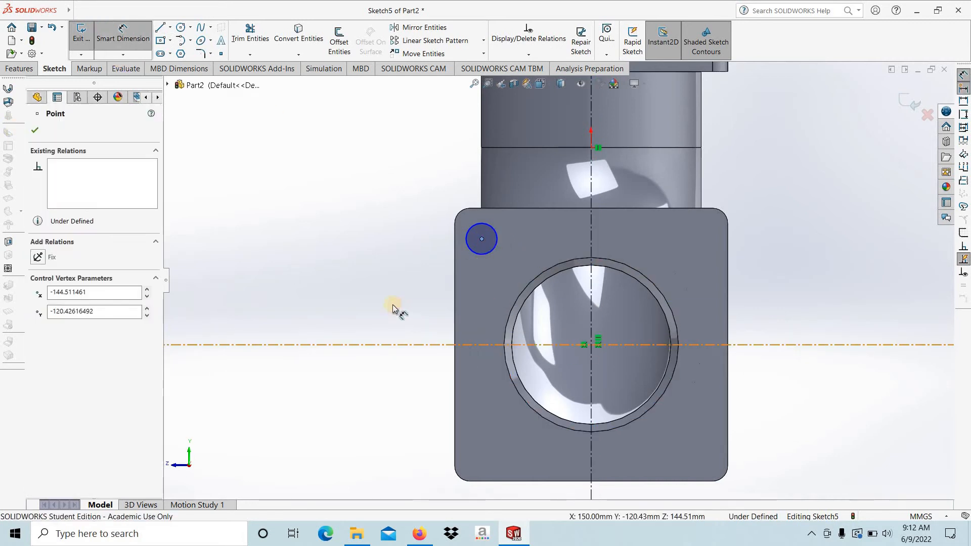
{"action": "left_click", "coordinate": [393, 305]}
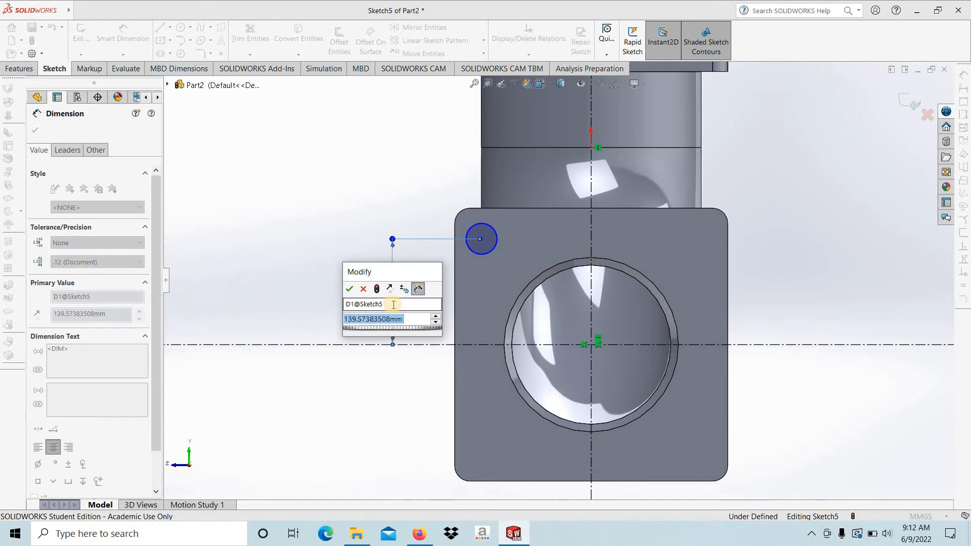
{"action": "type", "text": "260/2"}
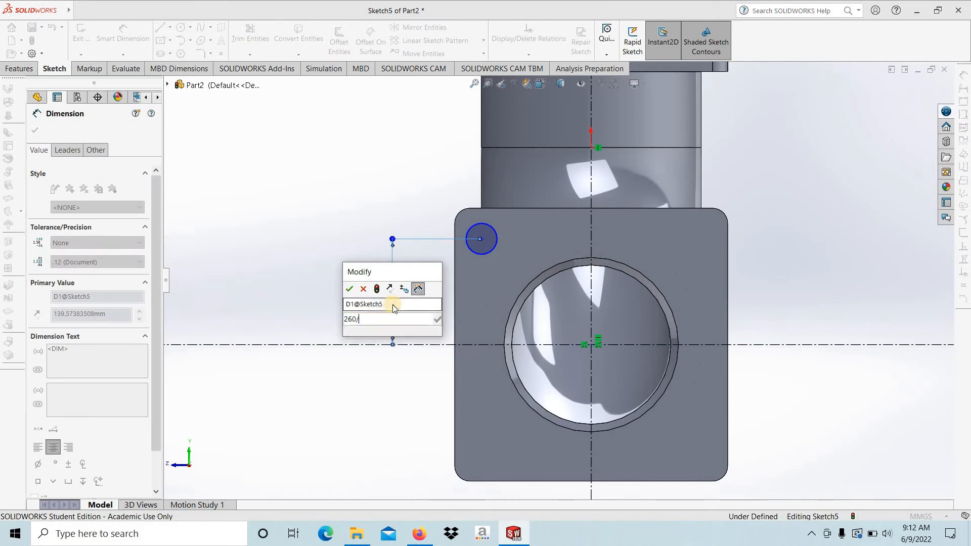
{"action": "key", "text": "Return"}
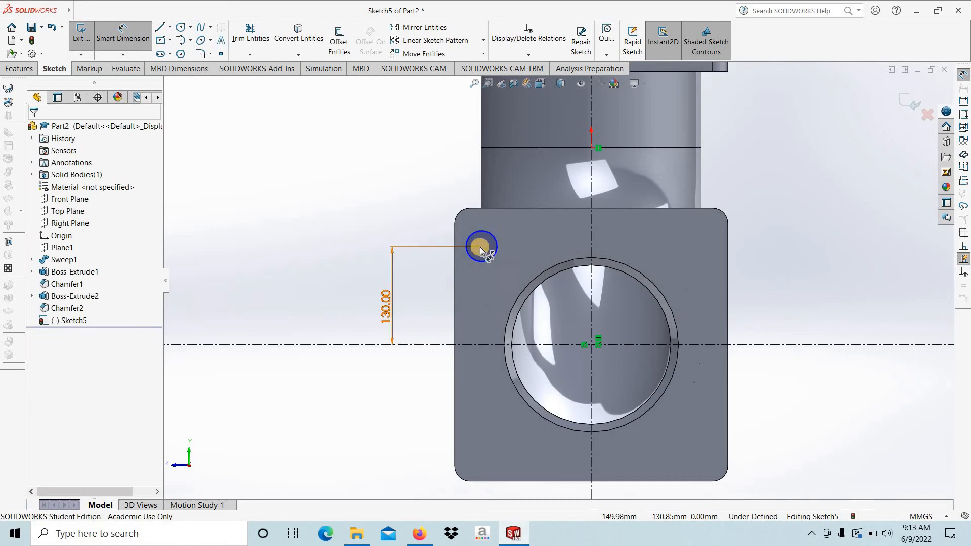
Dimension the horizontal distance from the corner circle's centre to the vertical centerline as 260/2 mm.
{"action": "left_click", "coordinate": [481, 246]}
{"action": "left_click", "coordinate": [591, 245]}
{"action": "left_click", "coordinate": [552, 180]}
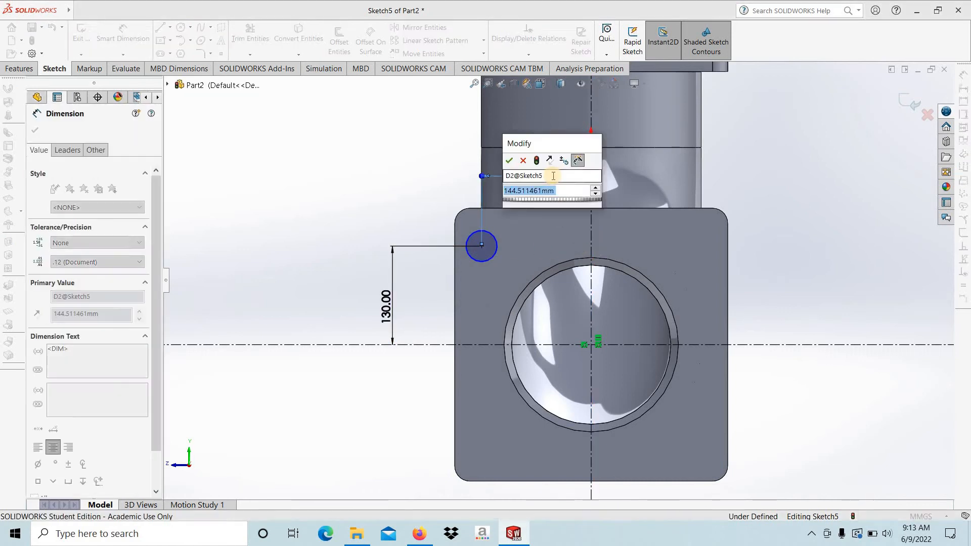
{"action": "type", "text": "260"}
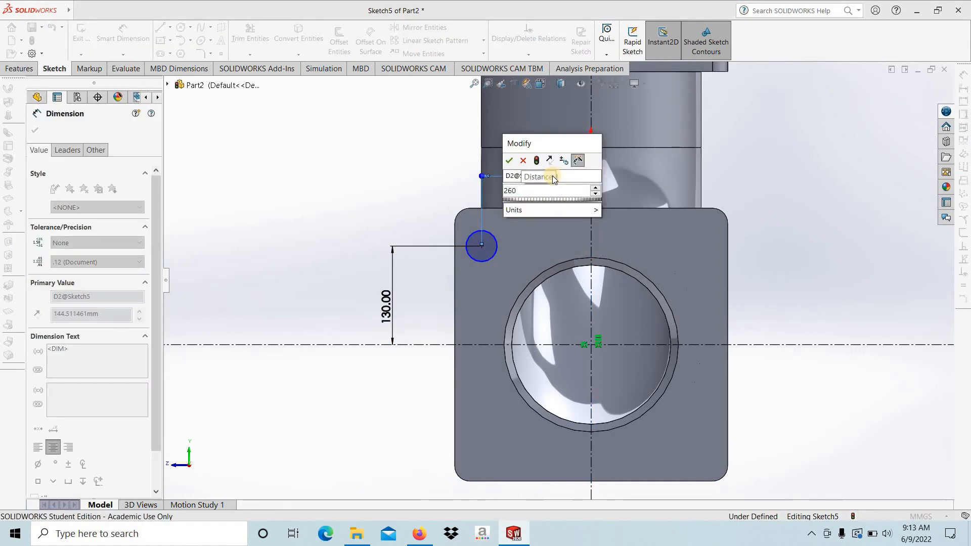
{"action": "type", "text": "/2"}
{"action": "key", "text": "Return"}
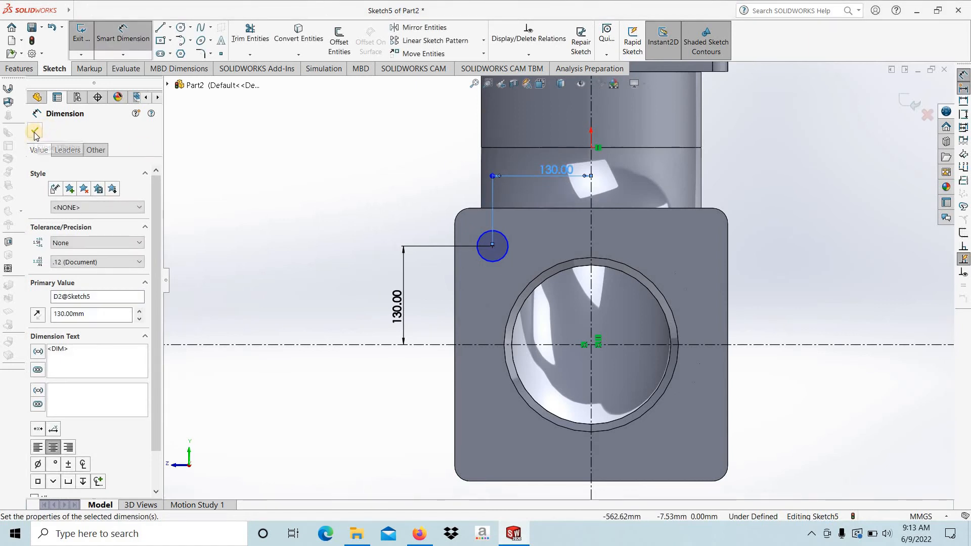
{"action": "left_click", "coordinate": [34, 132]}
Dimension the corner circle's diameter as 60 mm.
{"action": "left_click", "coordinate": [123, 32]}
{"action": "left_click", "coordinate": [479, 236]}
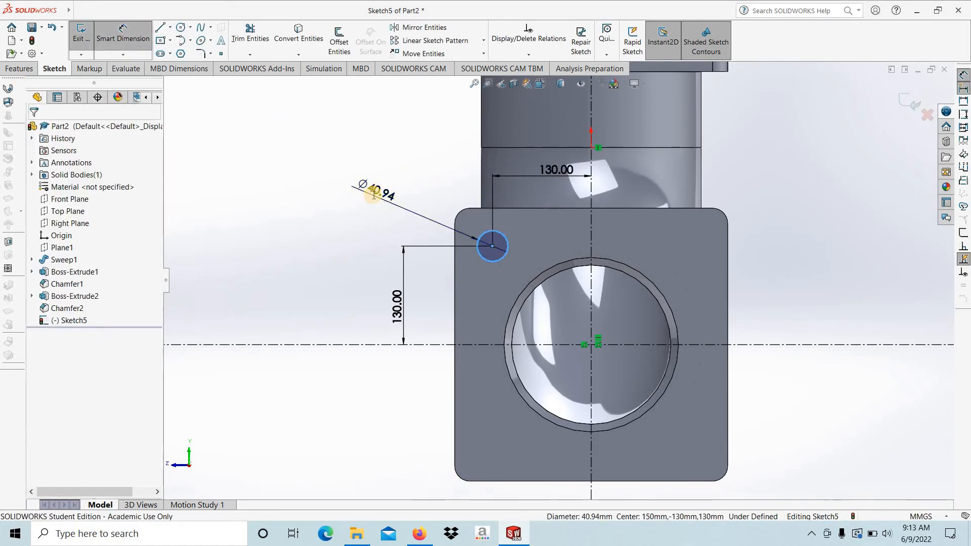
{"action": "left_click", "coordinate": [374, 195]}
{"action": "type", "text": "60"}
{"action": "key", "text": "Return"}
{"action": "left_click", "coordinate": [35, 132]}
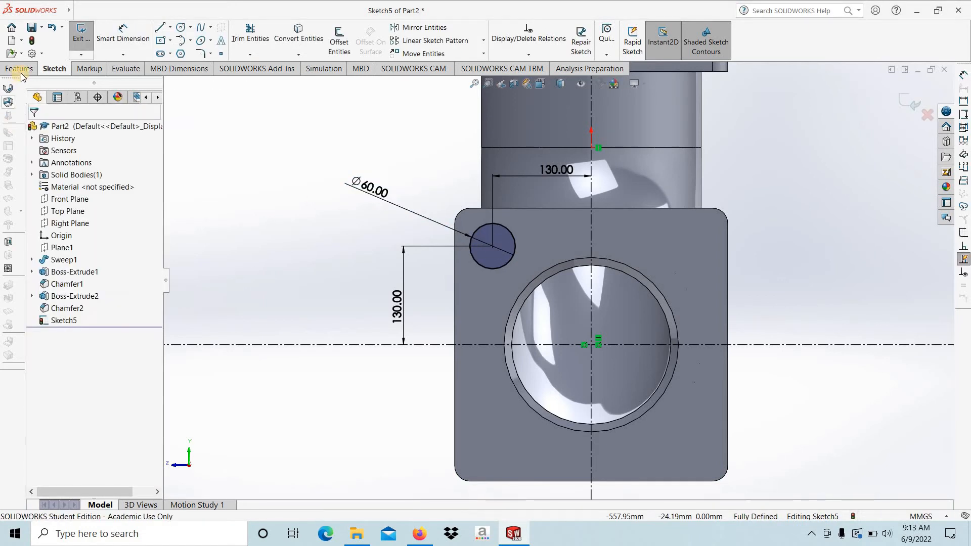
Cut-extrude the 60 mm circle 10 mm deep into the second flange.
{"action": "left_click", "coordinate": [19, 68]}
{"action": "left_click", "coordinate": [240, 40]}
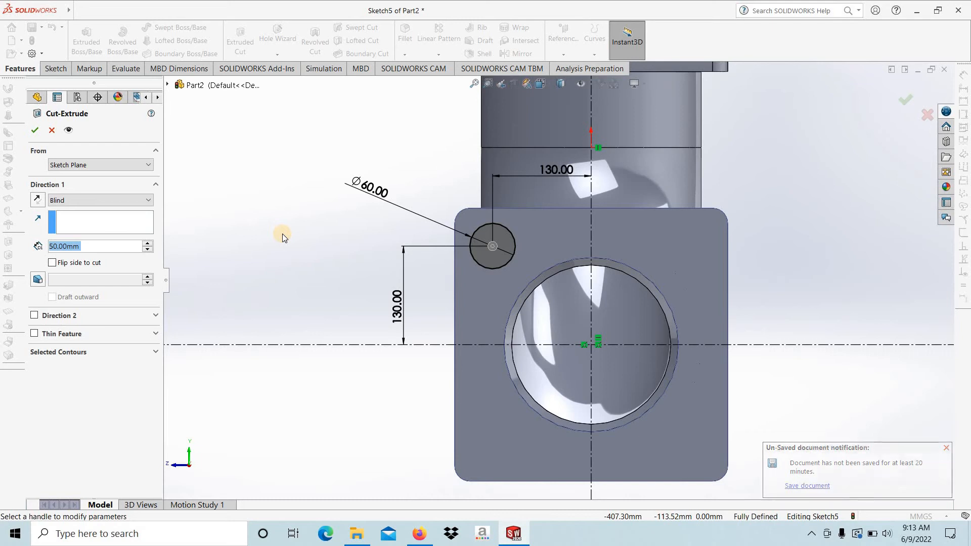
{"action": "type", "text": "10"}
{"action": "key", "text": "Return"}
{"action": "middle_click_drag", "start_coordinate": [472, 278], "coordinate": [531, 195]}
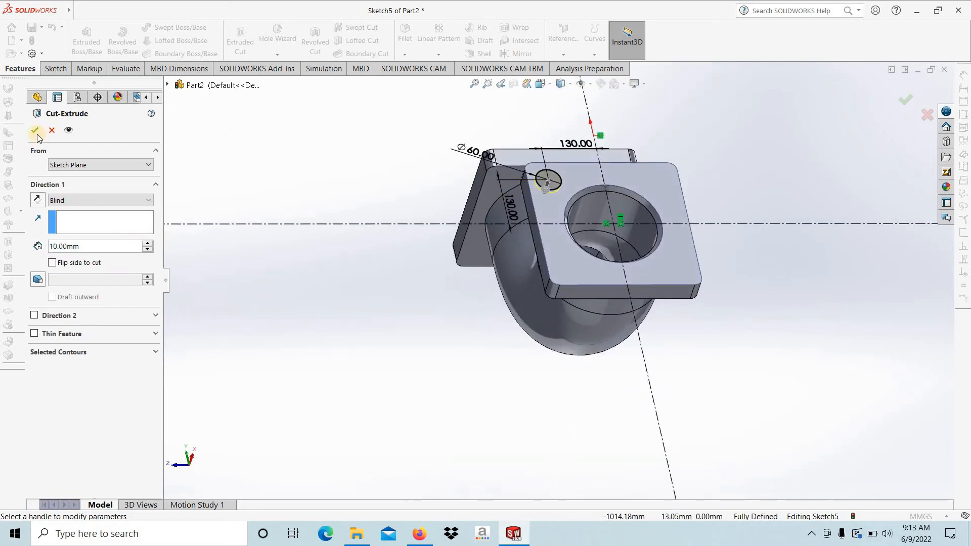
{"action": "left_click", "coordinate": [36, 131]}
Sketch a circle about 21 mm in diameter on the floor of the round corner recess, concentric with it.
{"action": "scroll", "coordinate": [574, 190], "scroll_direction": "down", "scroll_amount": 6}
{"action": "middle_click_drag", "start_coordinate": [501, 289], "coordinate": [465, 179]}
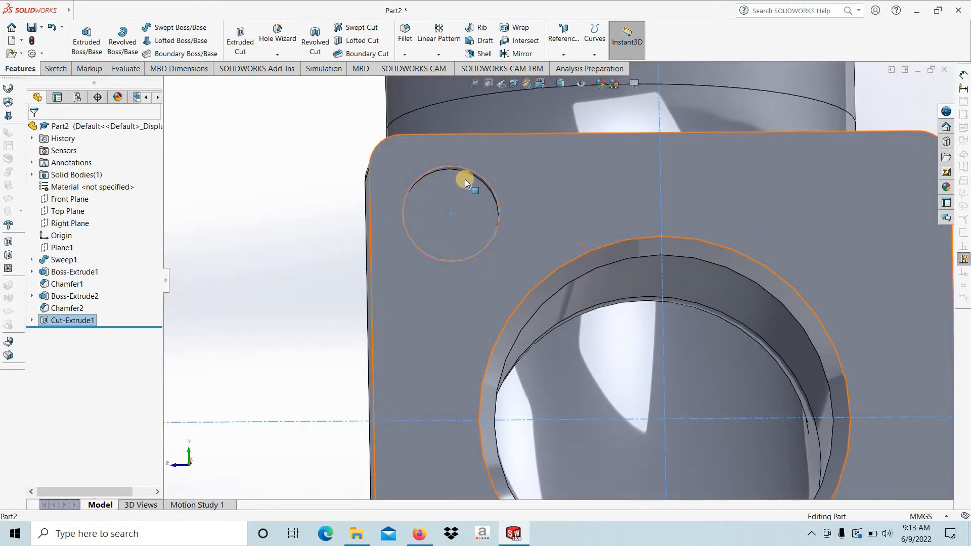
{"action": "left_click", "coordinate": [470, 222]}
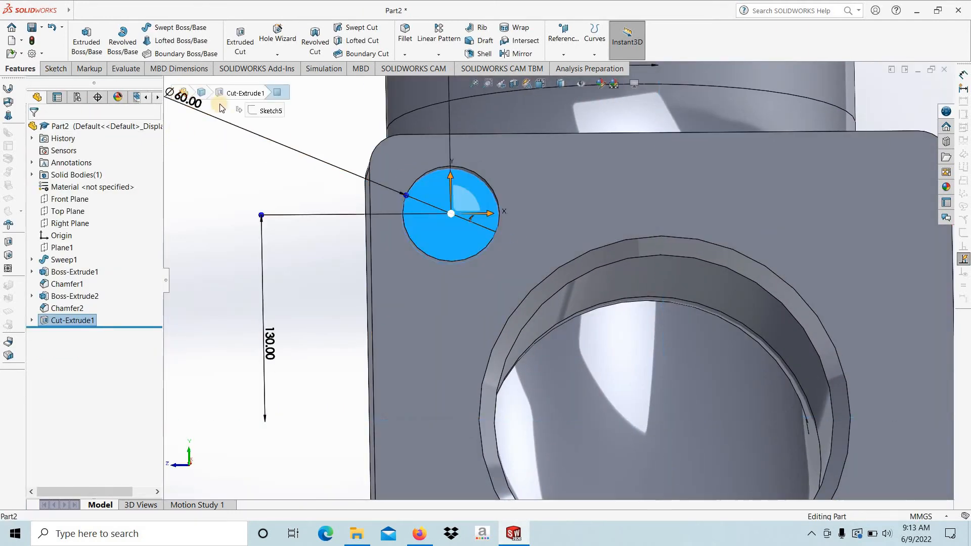
{"action": "left_click", "coordinate": [54, 69]}
{"action": "left_click", "coordinate": [180, 30]}
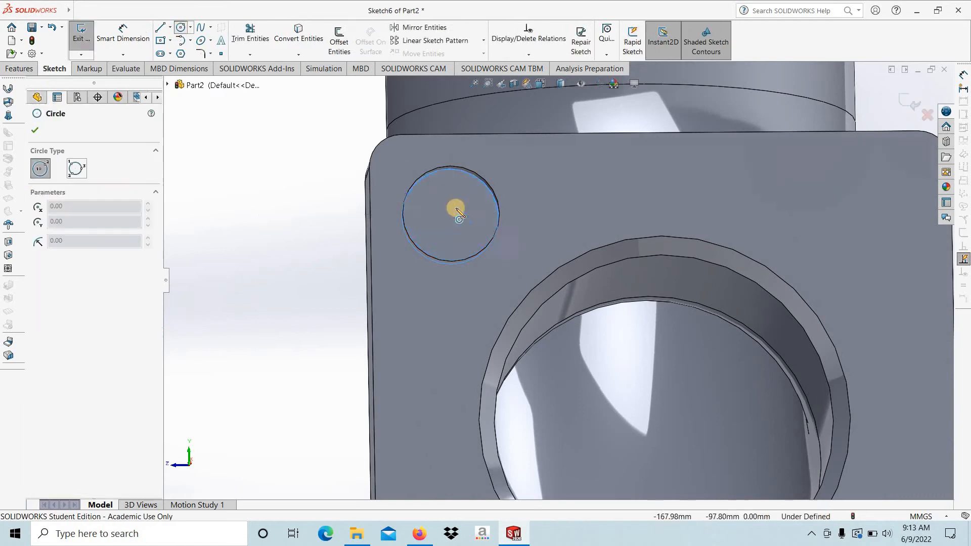
{"action": "left_click", "coordinate": [450, 216]}
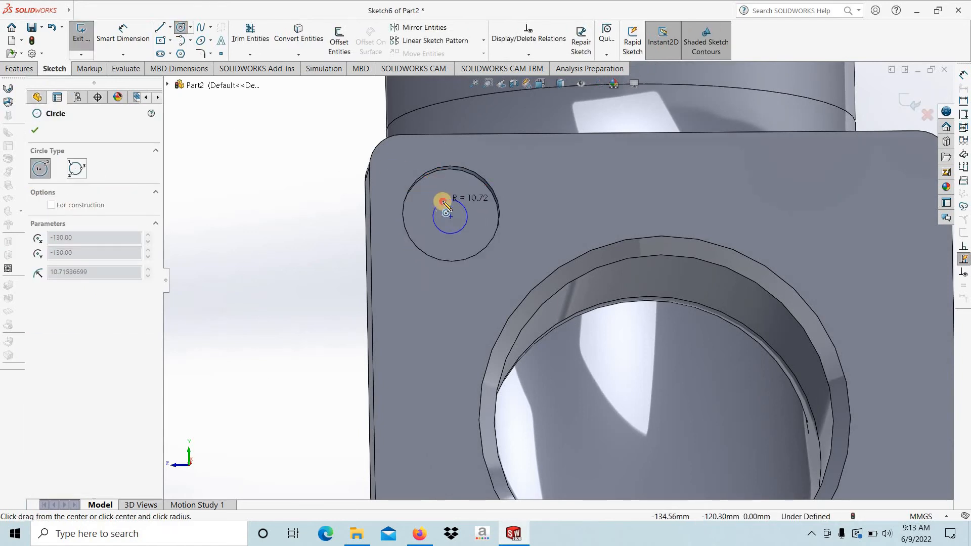
{"action": "left_click", "coordinate": [442, 201]}
Dimension the diameter of the circle on the recess floor as 30 mm.
{"action": "left_click", "coordinate": [118, 40]}
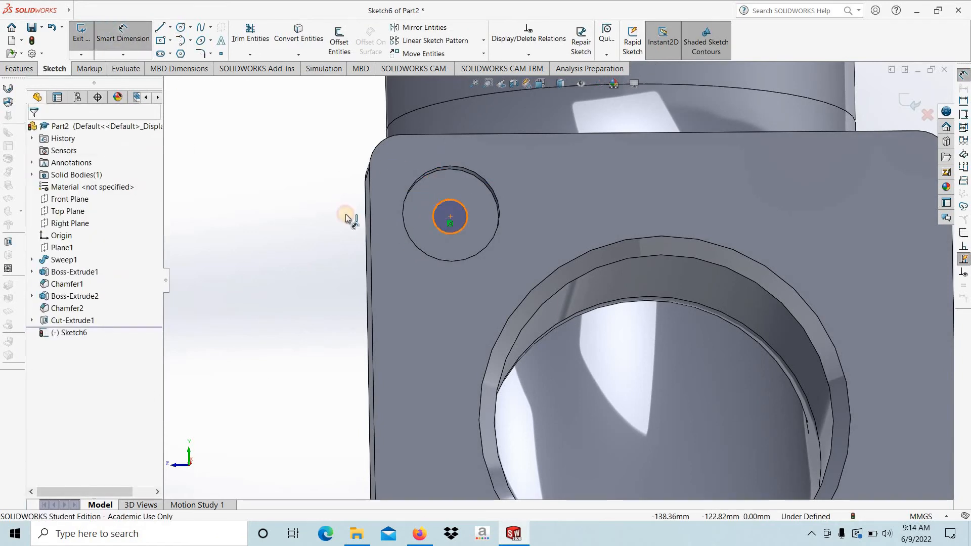
{"action": "left_click", "coordinate": [308, 205]}
{"action": "type", "text": "30"}
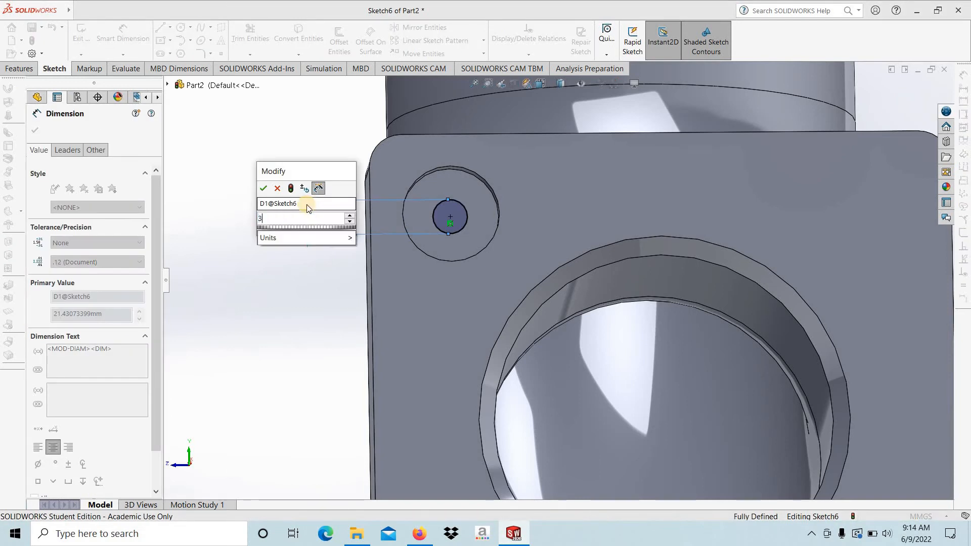
{"action": "key", "text": "Return"}
{"action": "left_click", "coordinate": [34, 130]}
Start a cut-extrude of the 30 mm circle with a Through All end condition.
{"action": "left_click", "coordinate": [20, 69]}
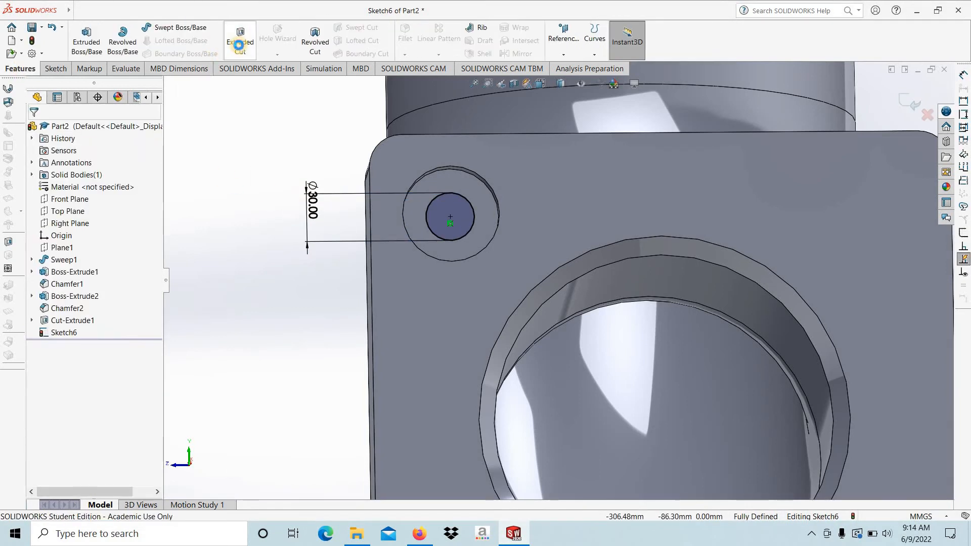
{"action": "left_click", "coordinate": [240, 40]}
{"action": "left_click", "coordinate": [101, 165]}
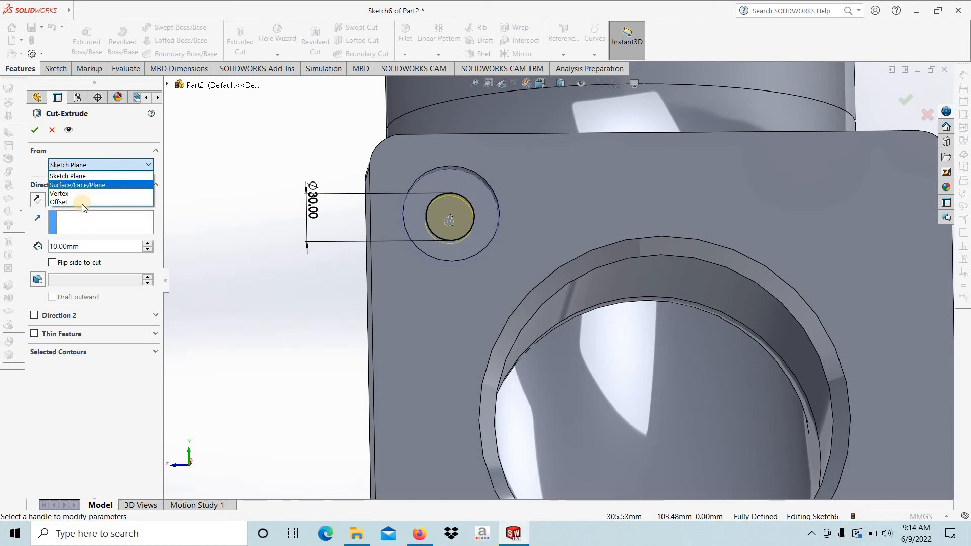
{"action": "left_click", "coordinate": [123, 199]}
{"action": "left_click", "coordinate": [122, 200]}
{"action": "left_click", "coordinate": [79, 220]}
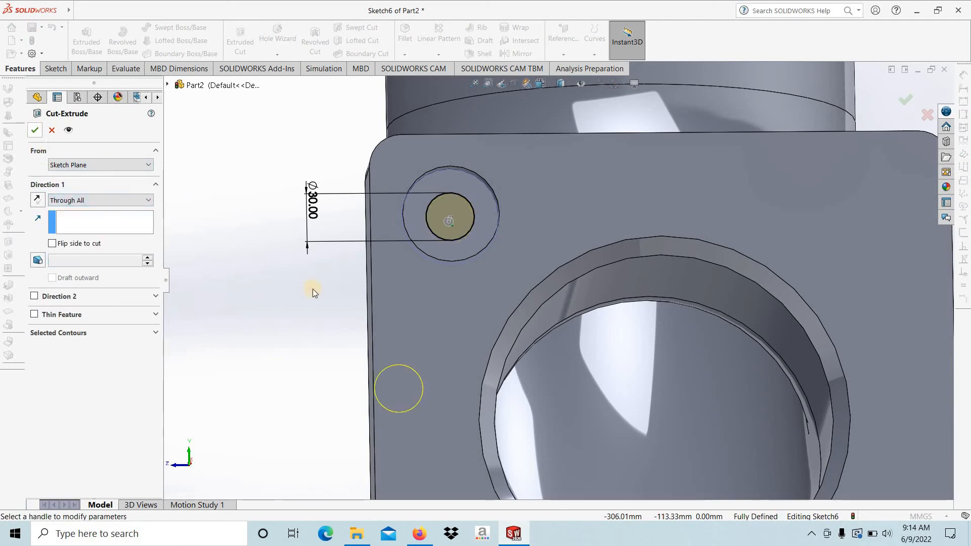
{"action": "left_click", "coordinate": [35, 134]}
{"action": "scroll", "coordinate": [435, 354], "scroll_direction": "up", "scroll_amount": 5}
{"action": "mouse_move", "coordinate": [520, 374]}
{"action": "middle_mouse_down"}
{"action": "mouse_move", "coordinate": [561, 379]}
{"action": "mouse_move", "coordinate": [535, 386]}
{"action": "middle_mouse_up"}
{"action": "middle_click_drag", "start_coordinate": [280, 266], "coordinate": [501, 277]}
Change the cut's end condition to Up To Surface and end it at the second flange's pipe-side face.
{"action": "left_click", "coordinate": [91, 201]}
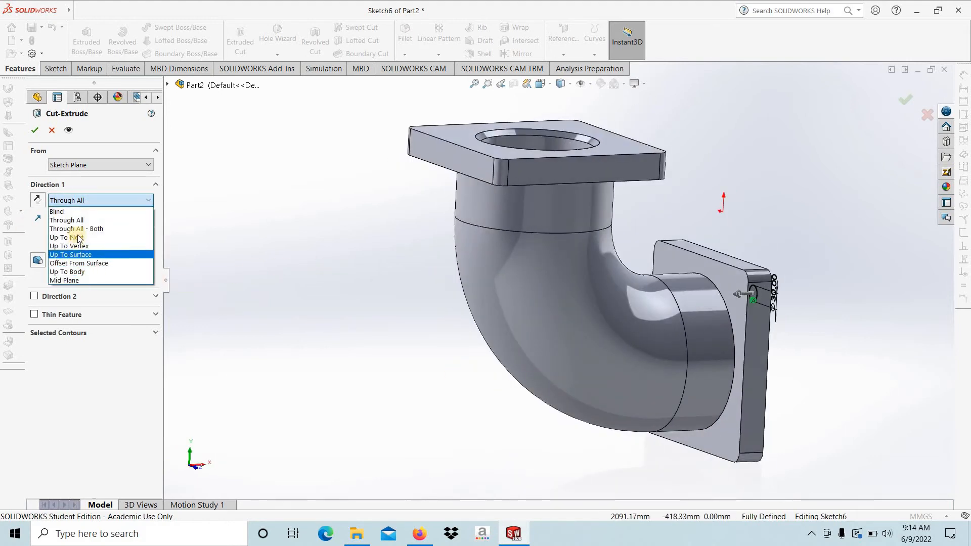
{"action": "left_click", "coordinate": [81, 238]}
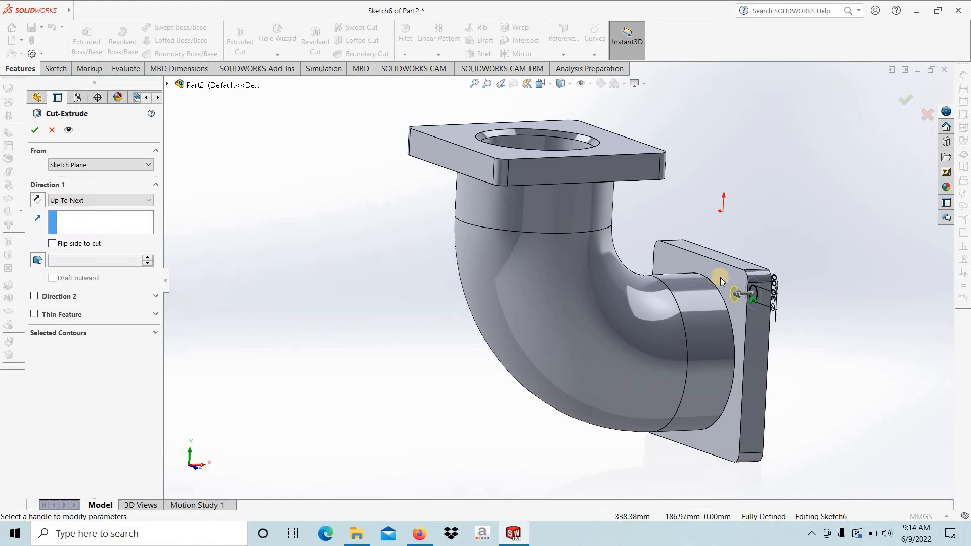
{"action": "left_click", "coordinate": [111, 201]}
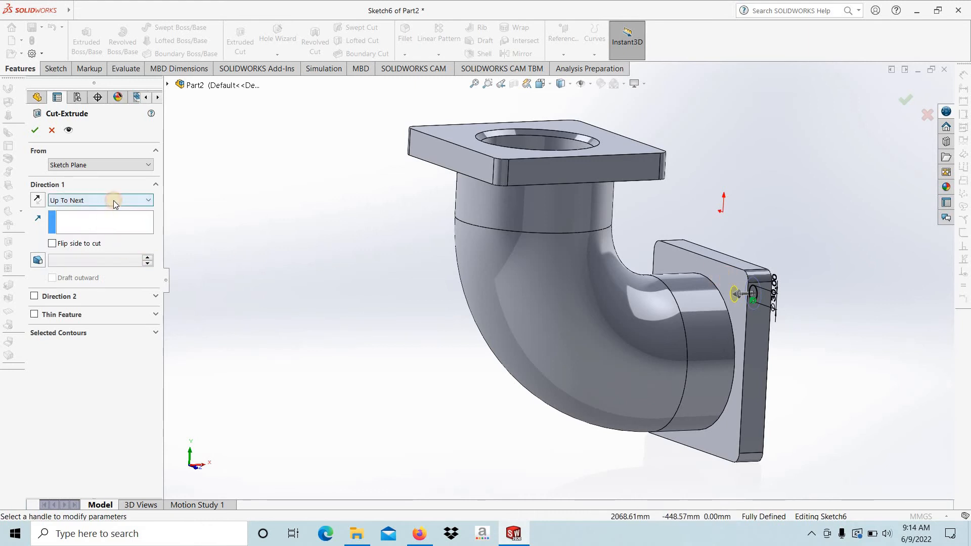
{"action": "left_click", "coordinate": [76, 254]}
{"action": "left_click", "coordinate": [725, 278]}
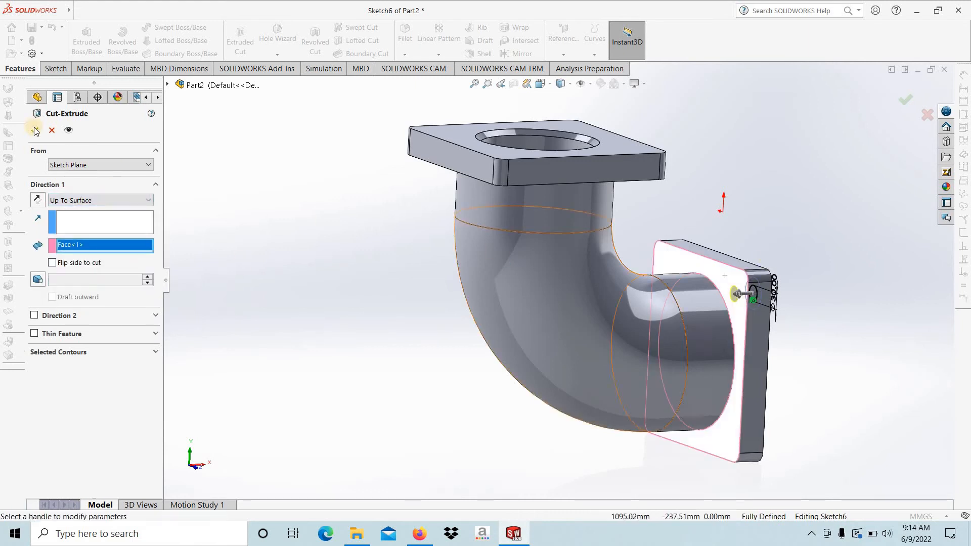
{"action": "left_click", "coordinate": [35, 130]}
{"action": "scroll", "coordinate": [539, 281], "scroll_direction": "up", "scroll_amount": 3}
{"action": "middle_click_drag", "start_coordinate": [532, 276], "coordinate": [379, 279]}
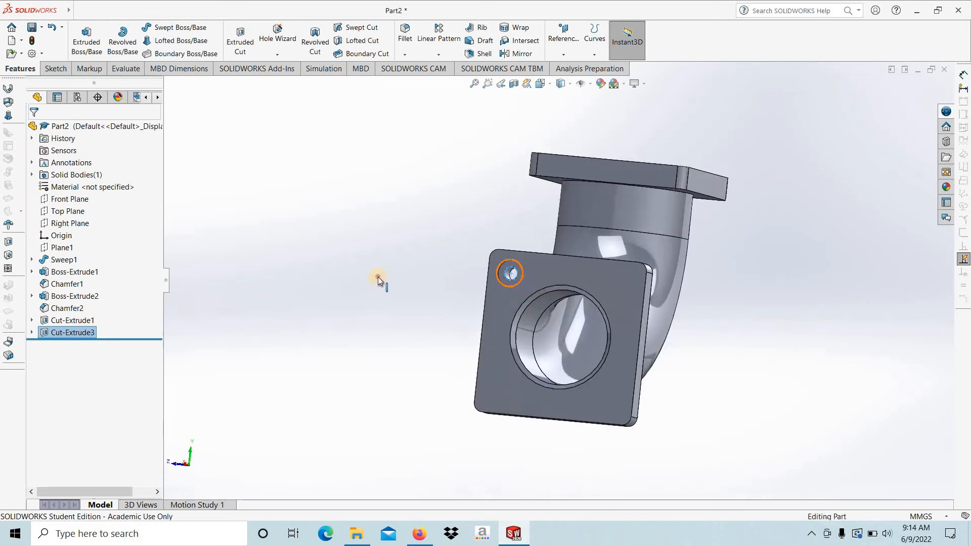
{"action": "left_click", "coordinate": [379, 280]}
Mirror both cuts of the stepped corner hole about the Front Plane.
{"action": "scroll", "coordinate": [515, 280], "scroll_direction": "down", "scroll_amount": 1}
{"action": "middle_click_drag", "start_coordinate": [642, 344], "coordinate": [611, 346]}
{"action": "scroll", "coordinate": [612, 346], "scroll_direction": "down", "scroll_amount": 2}
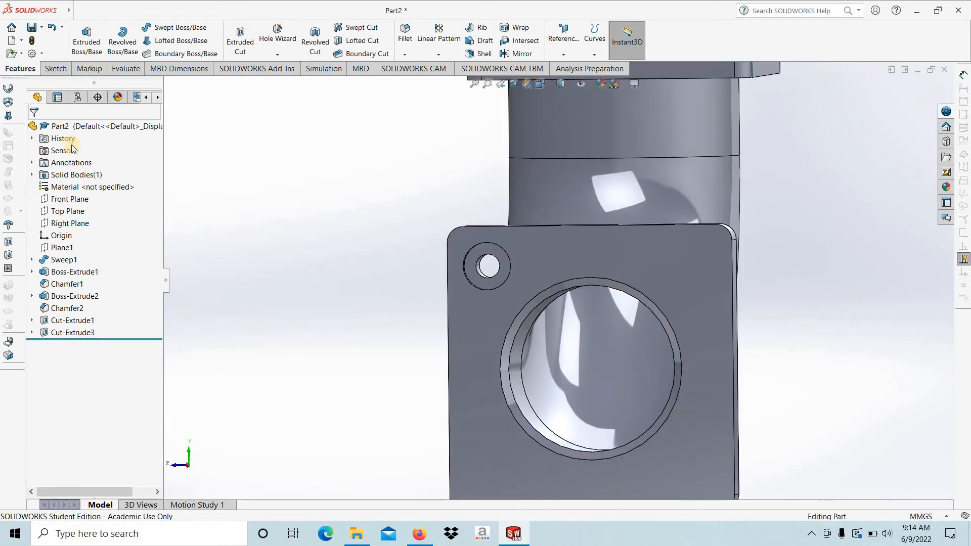
{"action": "left_click", "coordinate": [85, 333]}
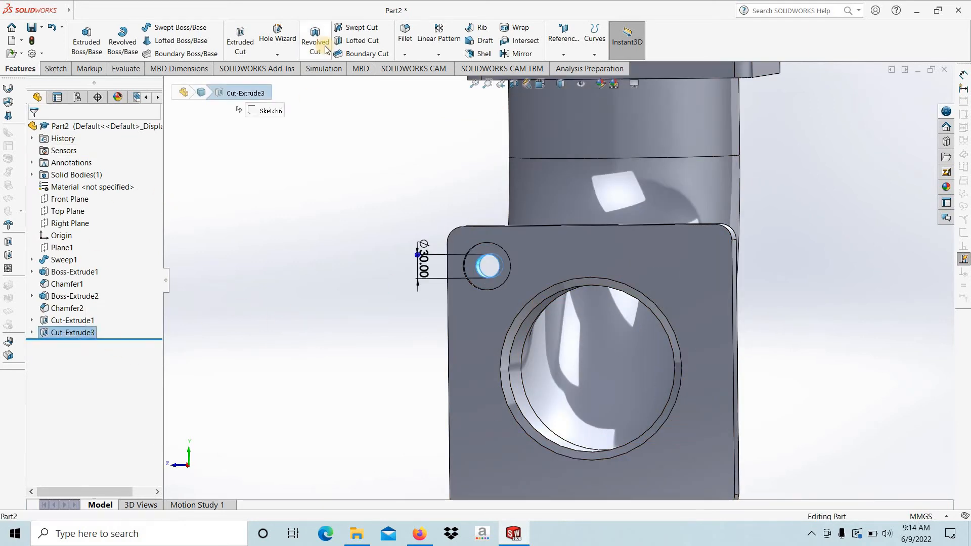
{"action": "left_click", "coordinate": [73, 321], "text": "ctrl"}
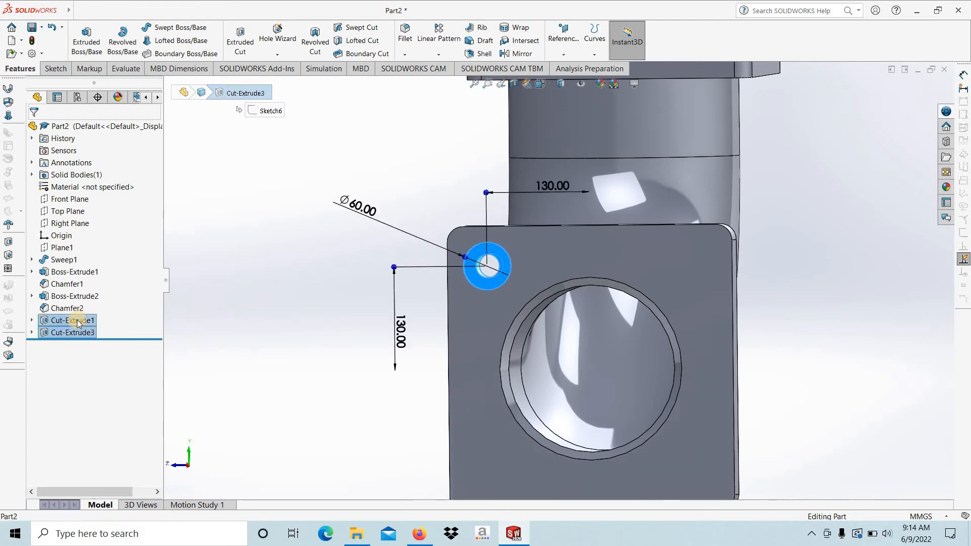
{"action": "left_click", "coordinate": [438, 54]}
{"action": "left_click", "coordinate": [443, 93]}
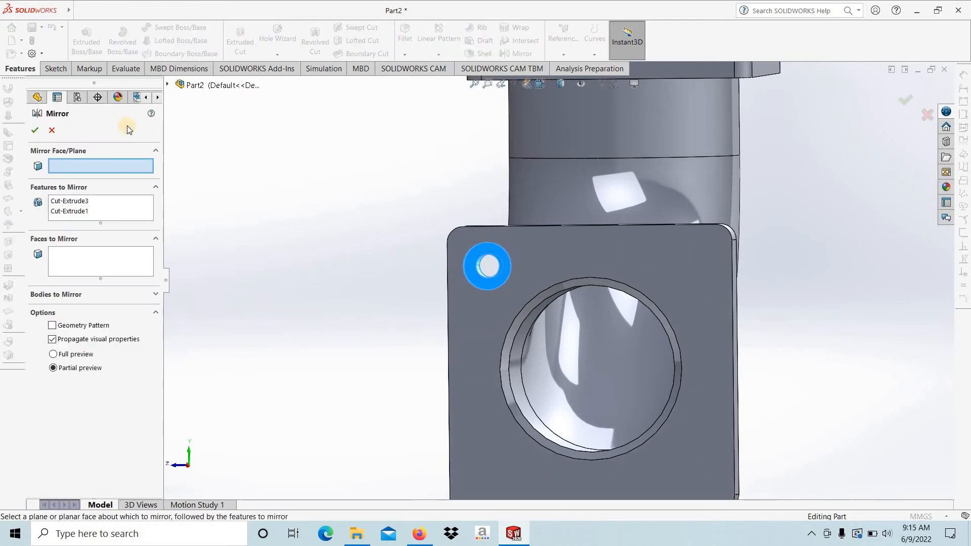
{"action": "left_click", "coordinate": [167, 85]}
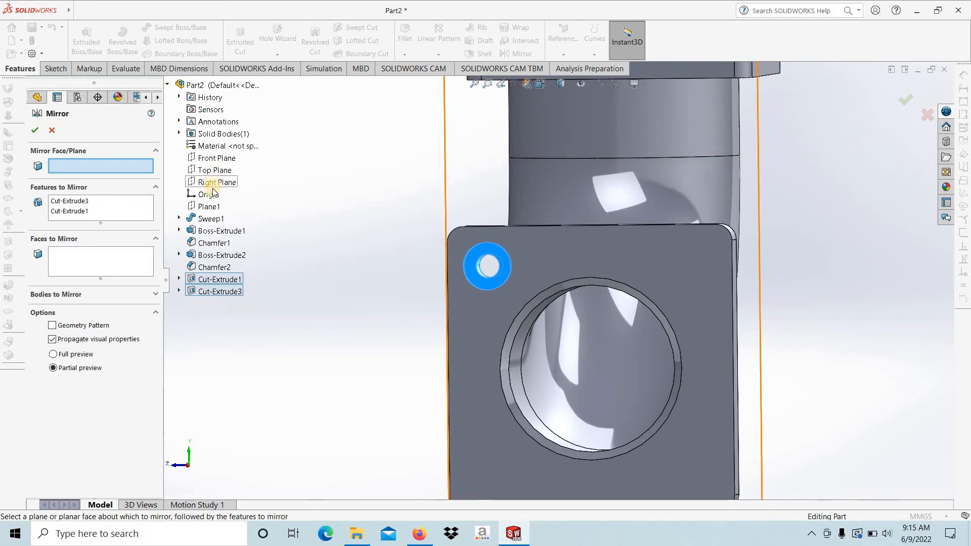
{"action": "left_click", "coordinate": [222, 158]}
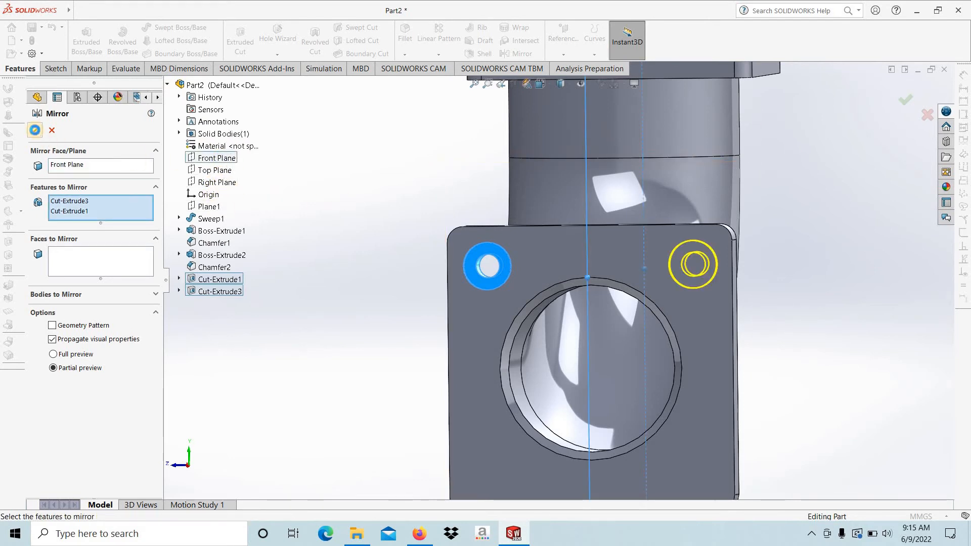
{"action": "left_click", "coordinate": [35, 130]}
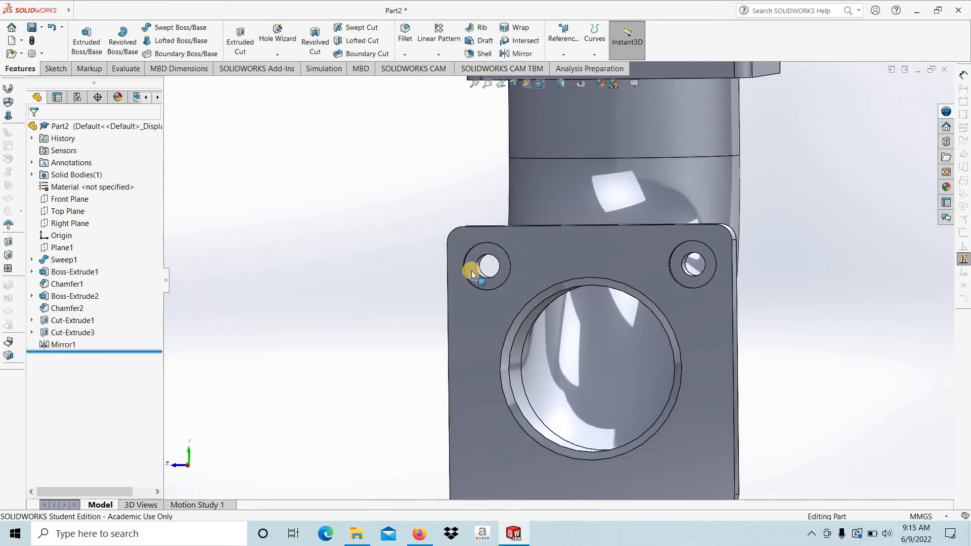
{"action": "left_click", "coordinate": [439, 56]}
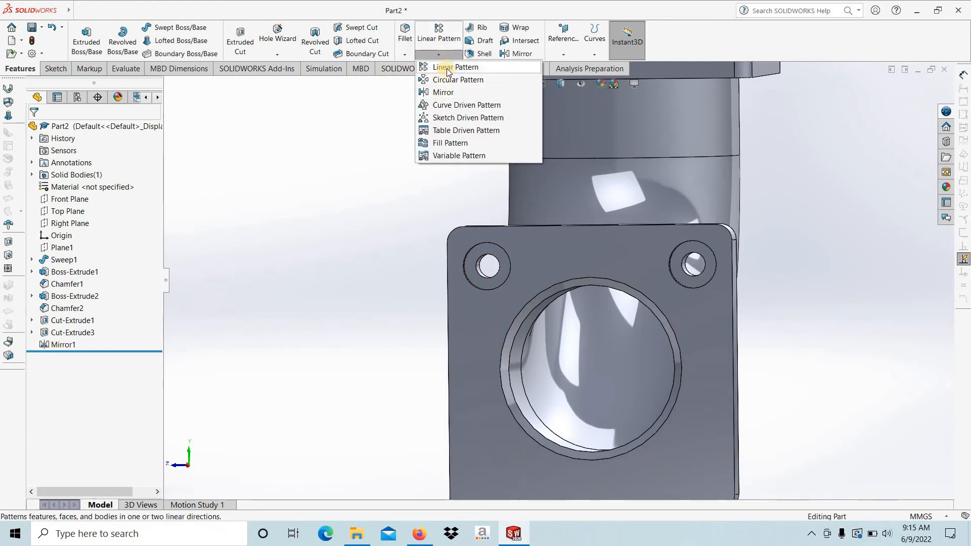
{"action": "left_click", "coordinate": [444, 92]}
{"action": "scroll", "coordinate": [607, 327], "scroll_direction": "up", "scroll_amount": 2}
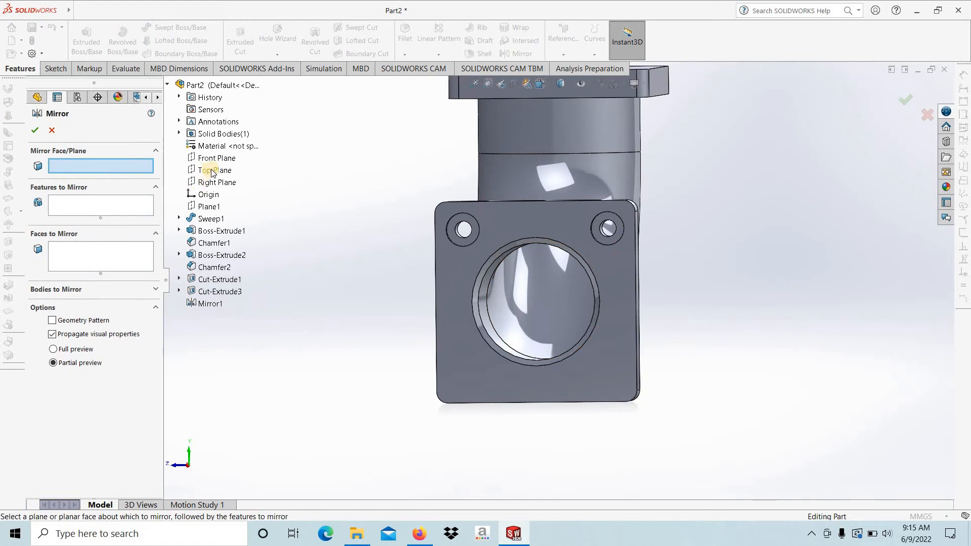
{"action": "left_click", "coordinate": [52, 130]}
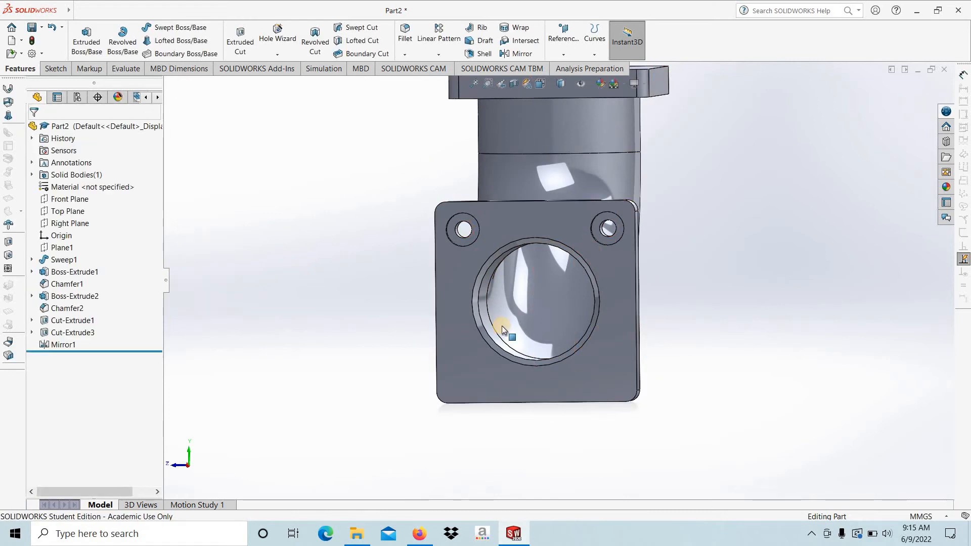
Create a reference plane offset 360/2 mm from the second flange's upper side face, flipped towards the flange's middle.
{"action": "scroll", "coordinate": [502, 326], "scroll_direction": "down", "scroll_amount": 1}
{"action": "middle_click_drag", "start_coordinate": [502, 326], "coordinate": [407, 358]}
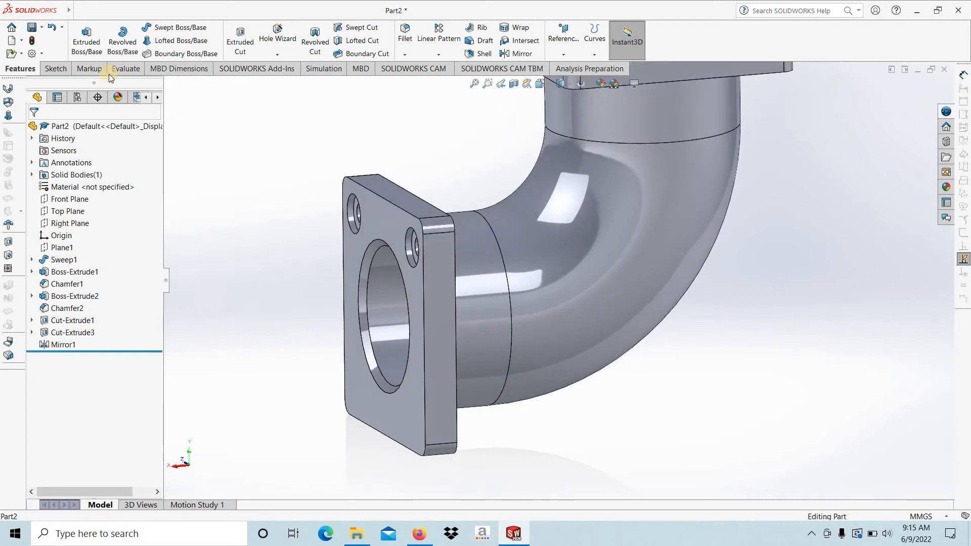
{"action": "left_click", "coordinate": [78, 11]}
{"action": "mouse_move", "coordinate": [247, 151]}
{"action": "left_click", "coordinate": [280, 154]}
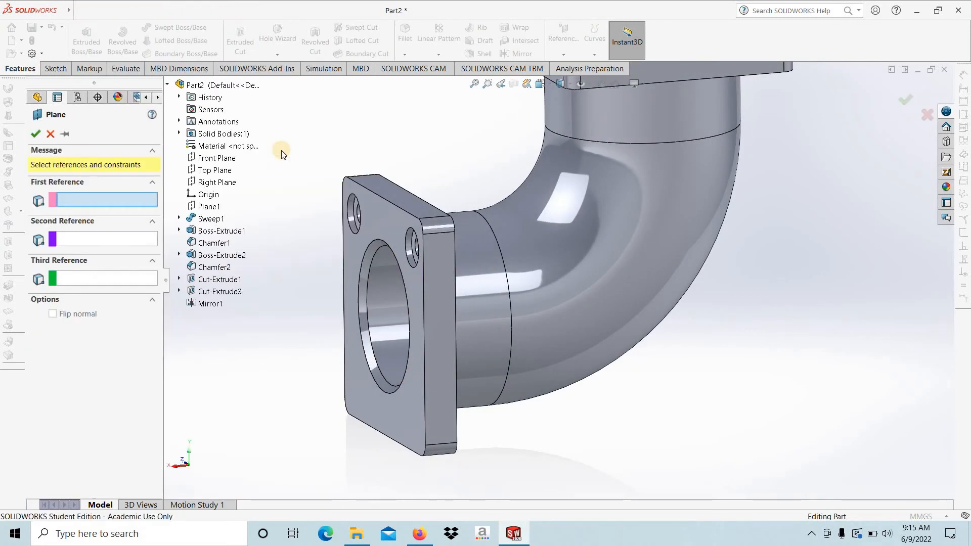
{"action": "left_click", "coordinate": [409, 200]}
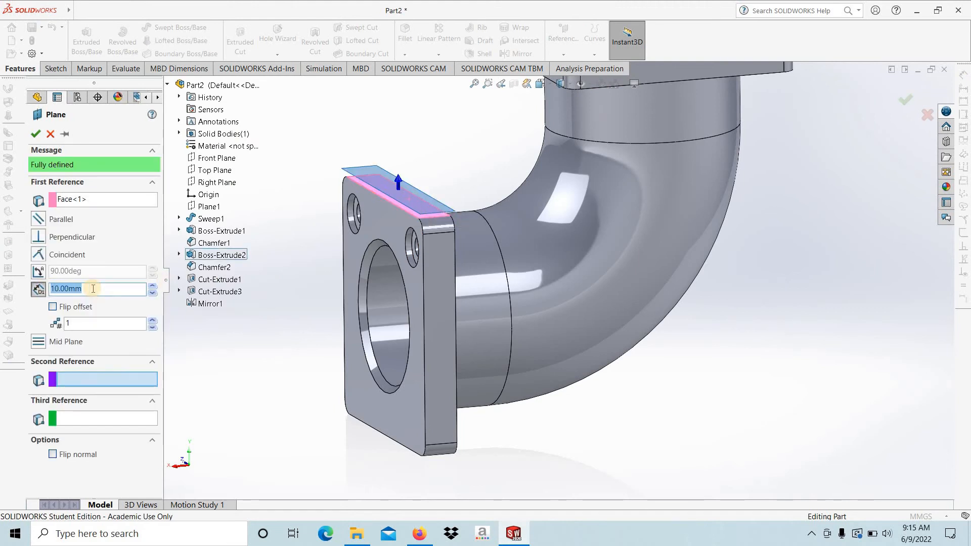
{"action": "type", "text": "360/2"}
{"action": "key", "text": "Return"}
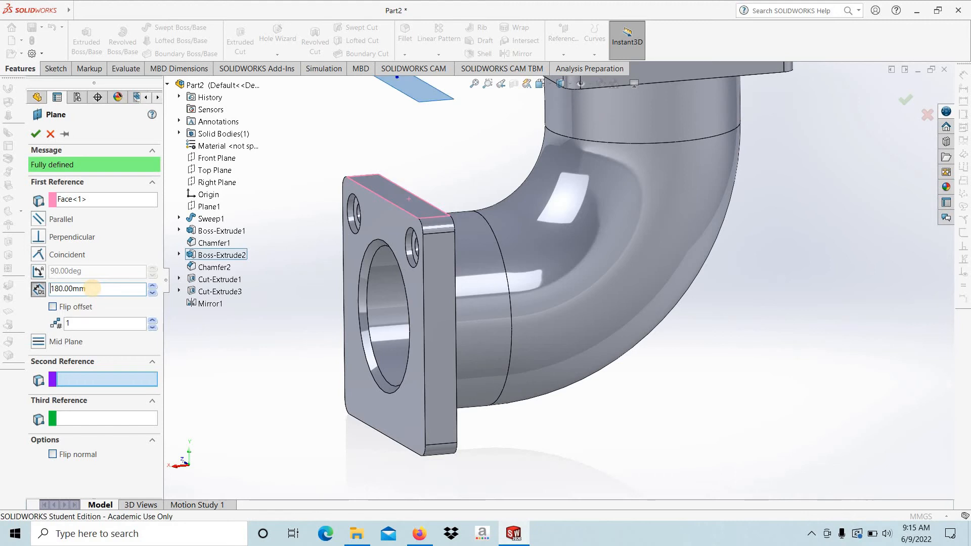
{"action": "left_click", "coordinate": [53, 307]}
{"action": "left_click", "coordinate": [36, 134]}
Mirror the existing hole mirror feature about the second flange's new mid-height plane.
{"action": "left_click", "coordinate": [438, 56]}
{"action": "left_click", "coordinate": [441, 93]}
{"action": "middle_click_drag", "start_coordinate": [417, 298], "coordinate": [467, 303]}
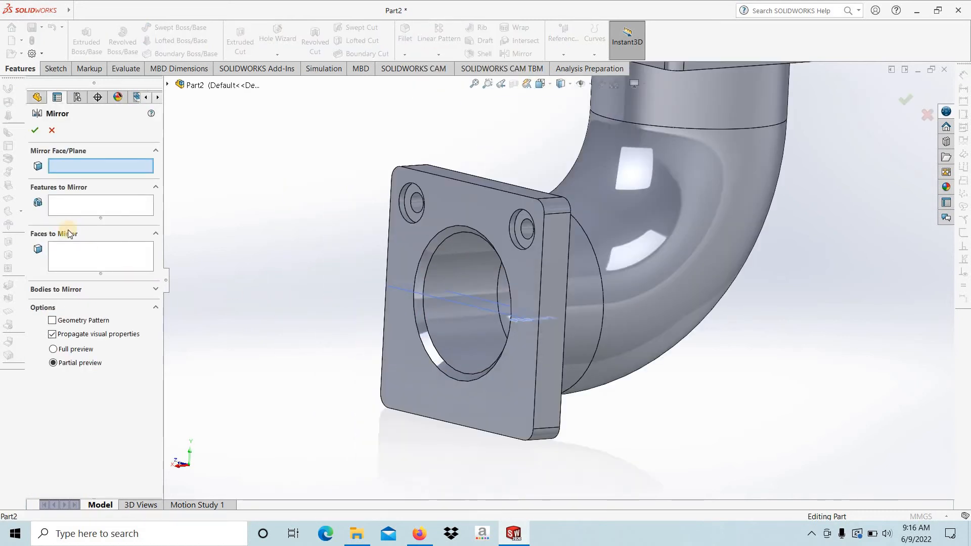
{"action": "left_click", "coordinate": [476, 307]}
{"action": "left_click", "coordinate": [168, 85]}
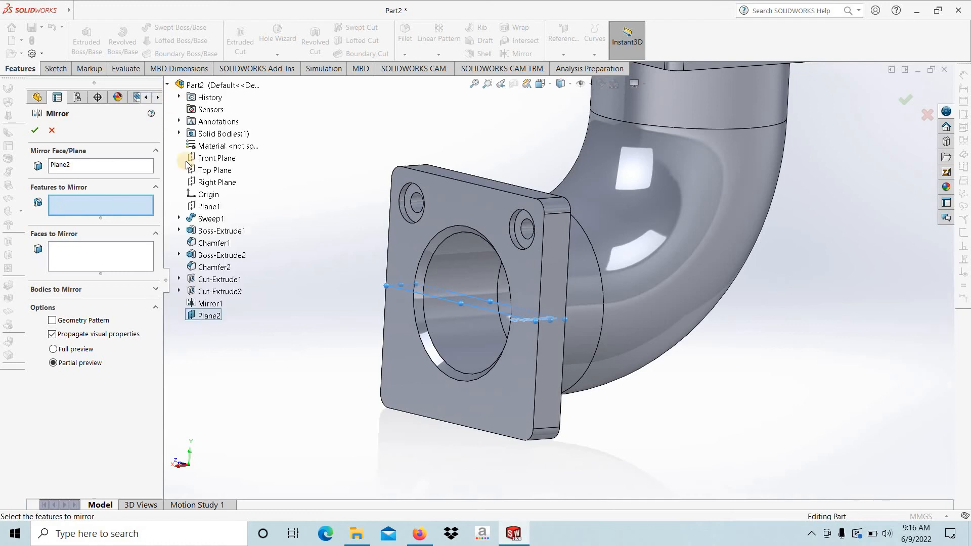
{"action": "left_click", "coordinate": [211, 303]}
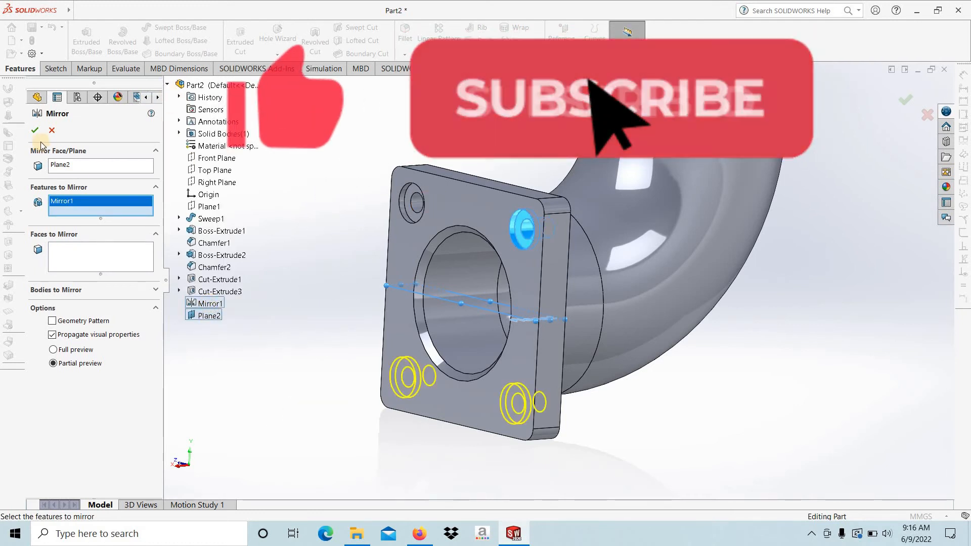
{"action": "left_click", "coordinate": [35, 131]}
Hide the reference plane running through the second flange.
{"action": "middle_click_drag", "start_coordinate": [317, 275], "coordinate": [500, 293]}
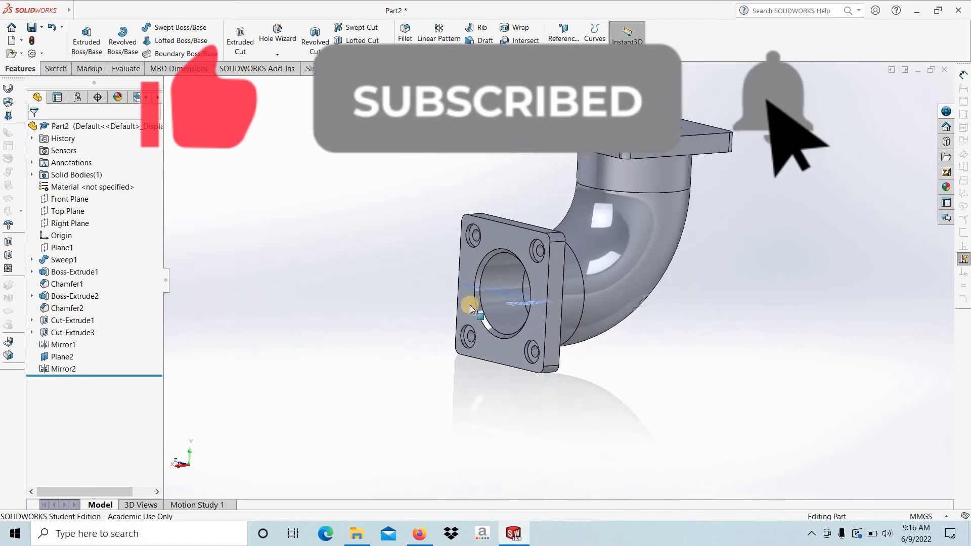
{"action": "right_click", "coordinate": [510, 287]}
{"action": "left_click", "coordinate": [540, 279]}
Sketch a circle about 48 mm in diameter near a corner of the first flange's outer face, viewed normal to it.
{"action": "scroll", "coordinate": [510, 248], "scroll_direction": "up", "scroll_amount": 4}
{"action": "middle_click_drag", "start_coordinate": [510, 248], "coordinate": [564, 300]}
{"action": "scroll", "coordinate": [565, 300], "scroll_direction": "down", "scroll_amount": 5}
{"action": "left_click", "coordinate": [645, 260]}
{"action": "right_click", "coordinate": [646, 260]}
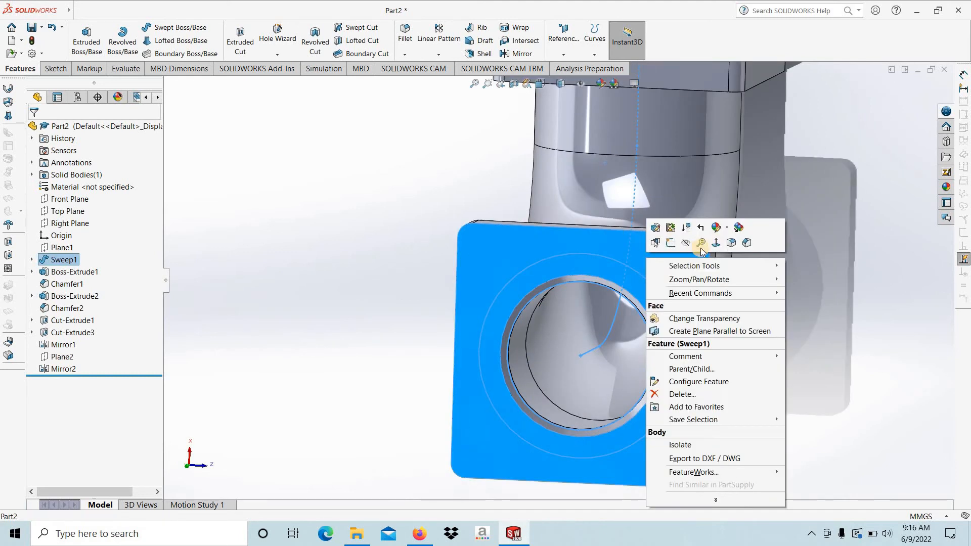
{"action": "left_click", "coordinate": [716, 243]}
{"action": "left_click", "coordinate": [55, 68]}
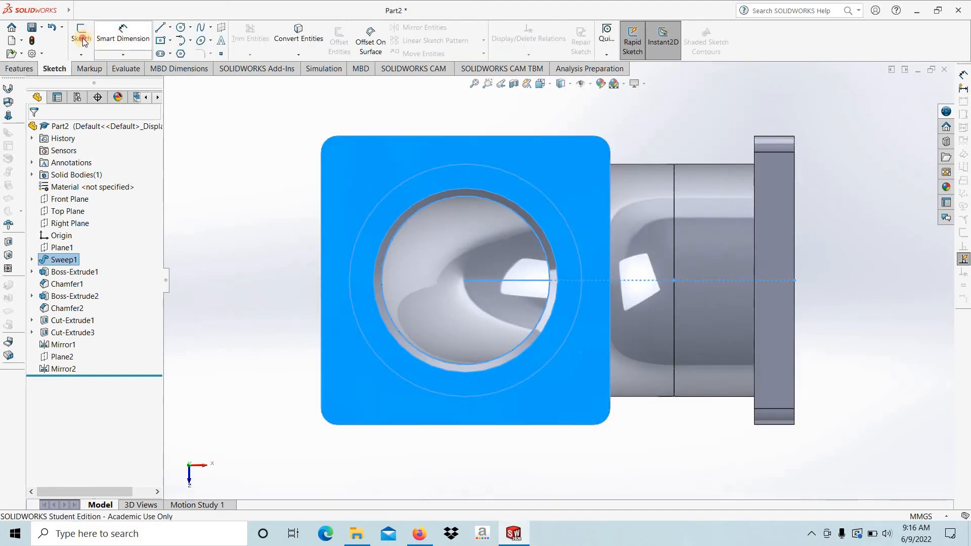
{"action": "left_click", "coordinate": [81, 33]}
{"action": "left_click", "coordinate": [180, 26]}
{"action": "left_click", "coordinate": [342, 158]}
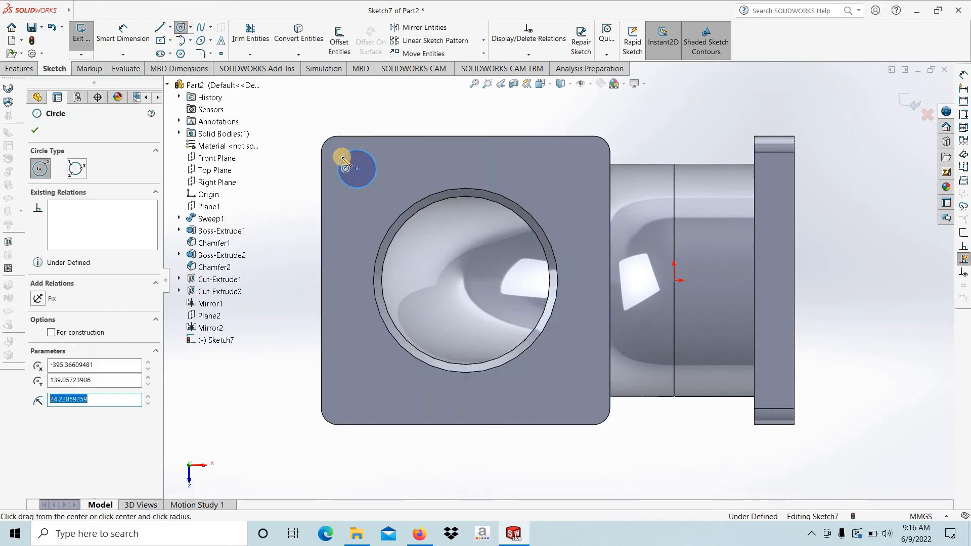
{"action": "key", "text": "Escape"}
Dimension the diameter of the first flange's corner circle as 60 mm.
{"action": "left_click", "coordinate": [124, 37]}
{"action": "left_click", "coordinate": [360, 149]}
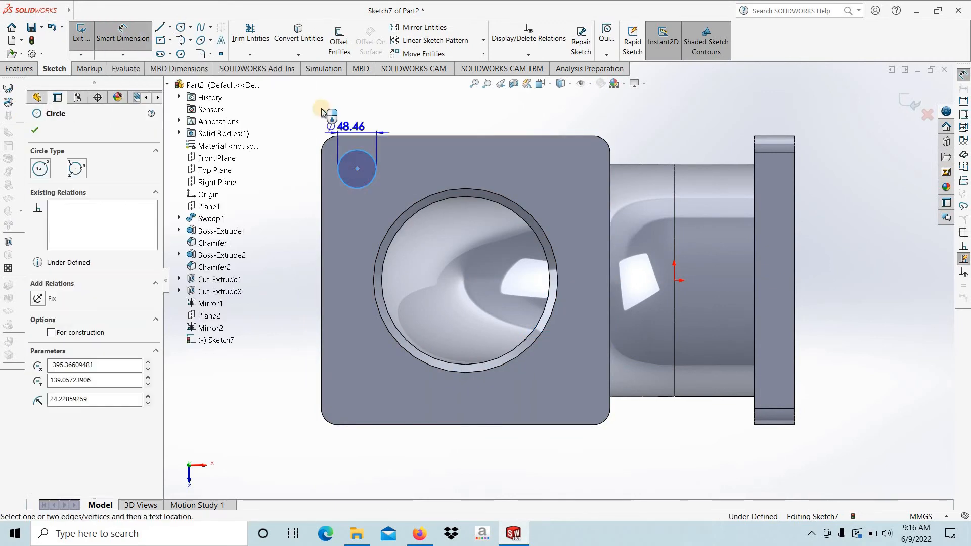
{"action": "left_click", "coordinate": [322, 112]}
{"action": "type", "text": "60"}
{"action": "key", "text": "Return"}
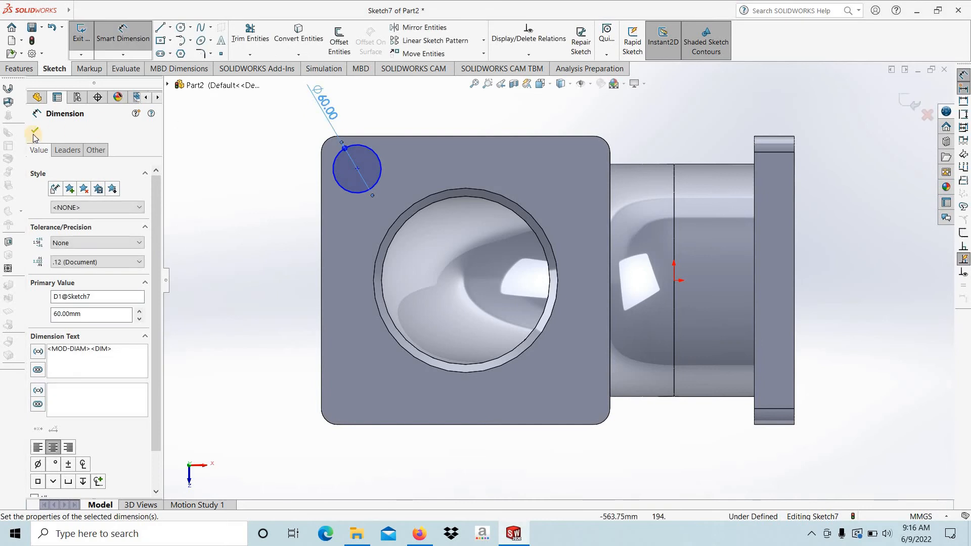
{"action": "left_click", "coordinate": [356, 169]}
{"action": "left_click", "coordinate": [539, 165]}
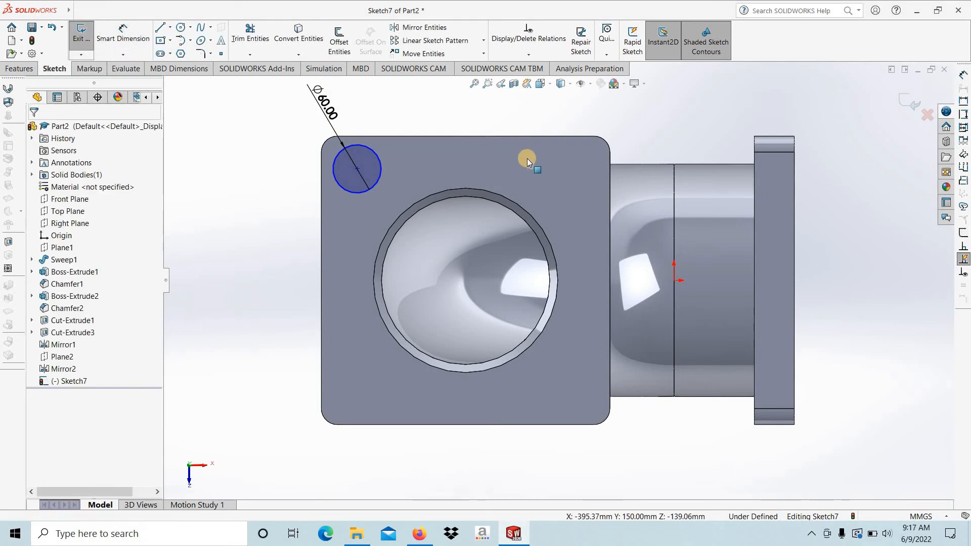
Add infinite vertical and horizontal construction lines through the centre of the first flange's round opening.
{"action": "left_click", "coordinate": [169, 27]}
{"action": "left_click", "coordinate": [181, 52]}
{"action": "left_click", "coordinate": [51, 223]}
{"action": "left_click", "coordinate": [51, 279]}
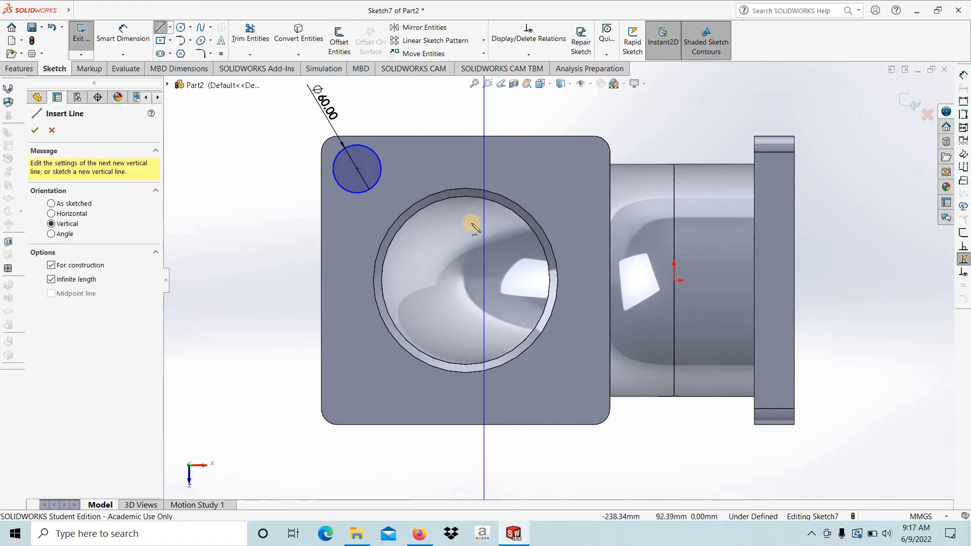
{"action": "left_click", "coordinate": [465, 281]}
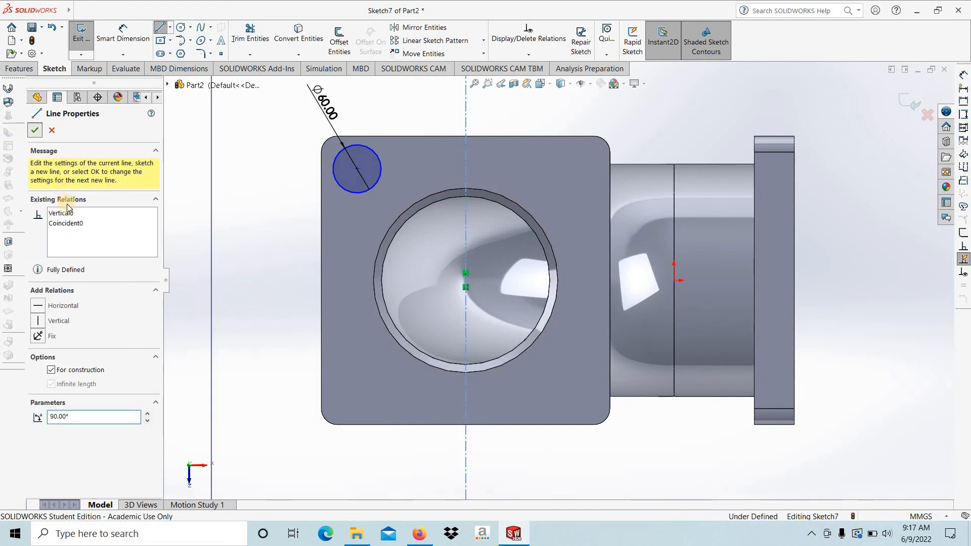
{"action": "left_click", "coordinate": [466, 283]}
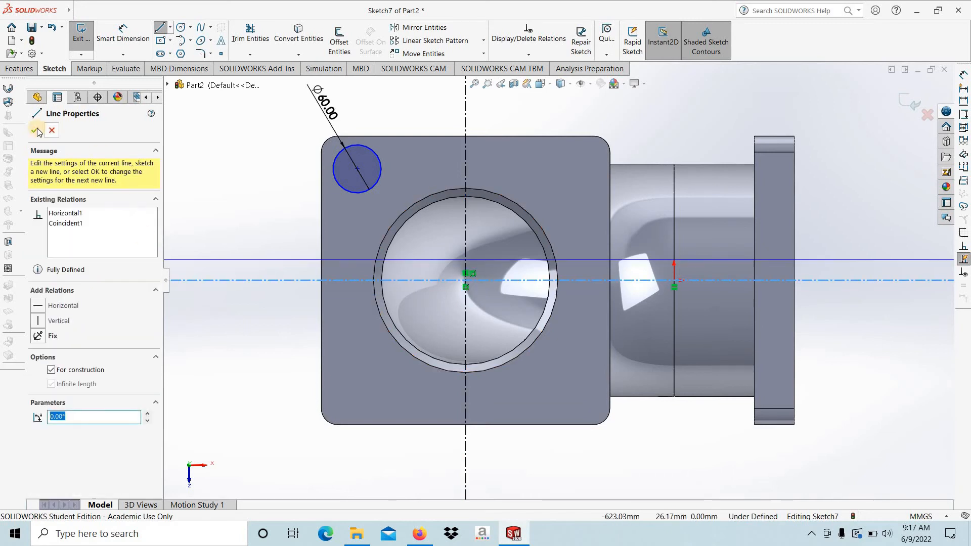
Dimension the corner circle's horizontal distance from the vertical centreline as 260/2 (130 mm).
{"action": "left_click", "coordinate": [127, 44]}
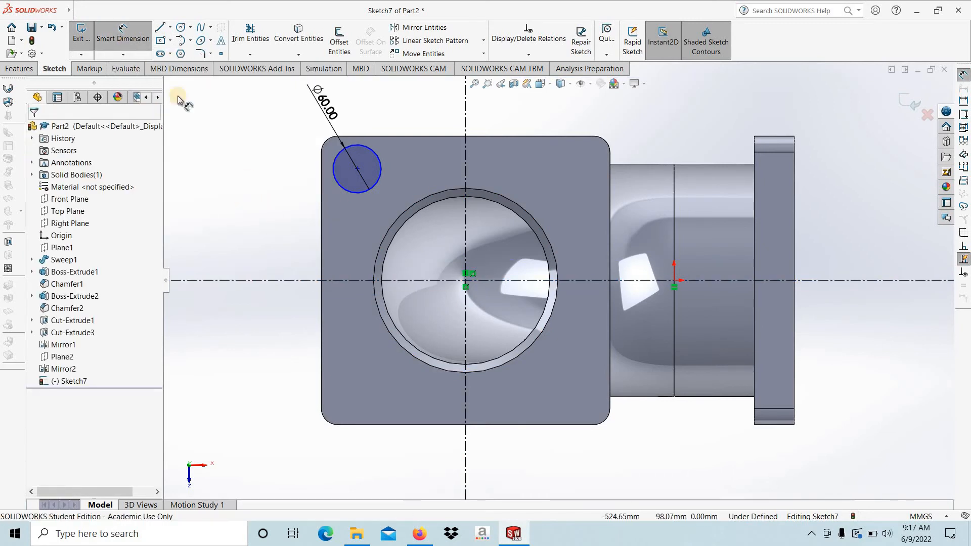
{"action": "left_click", "coordinate": [466, 128]}
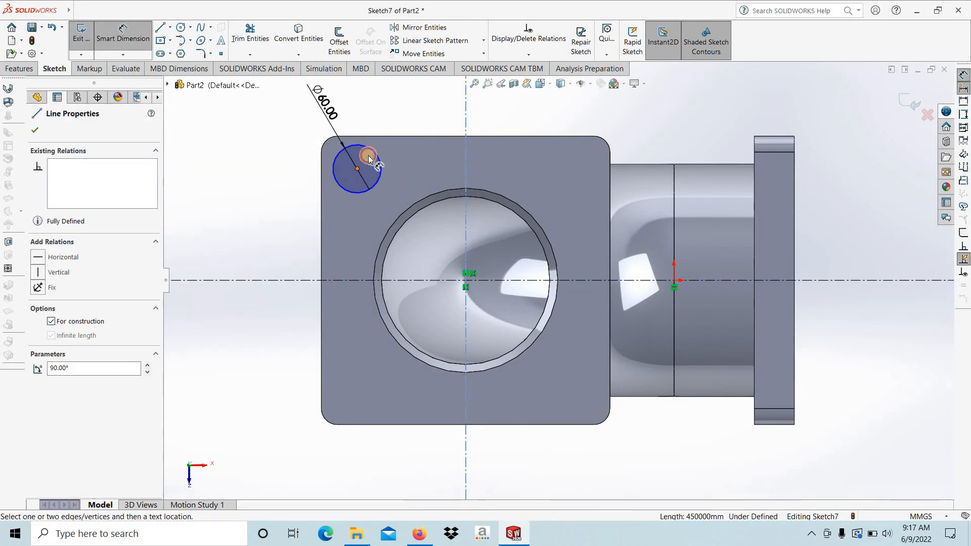
{"action": "left_click", "coordinate": [357, 168]}
{"action": "left_click", "coordinate": [404, 104]}
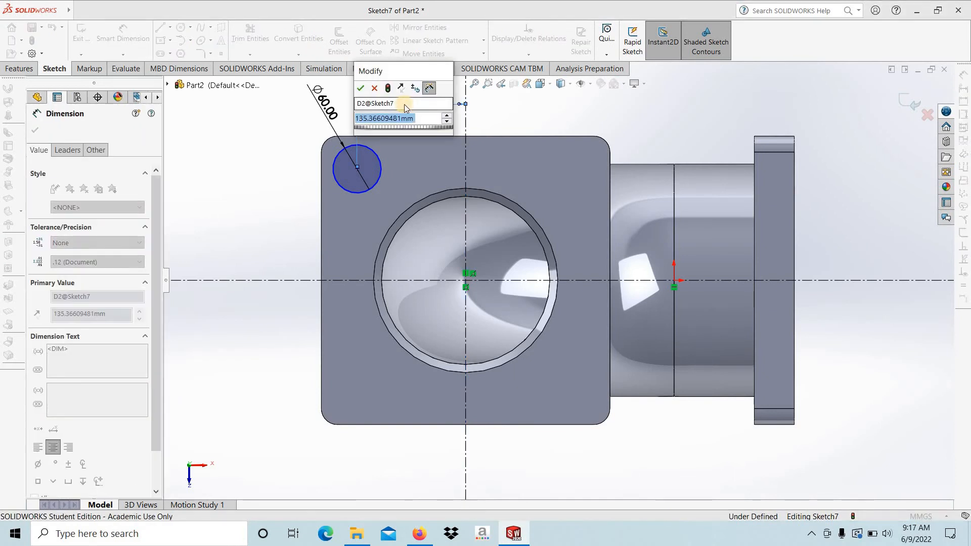
{"action": "type", "text": "260/2"}
{"action": "key", "text": "Return"}
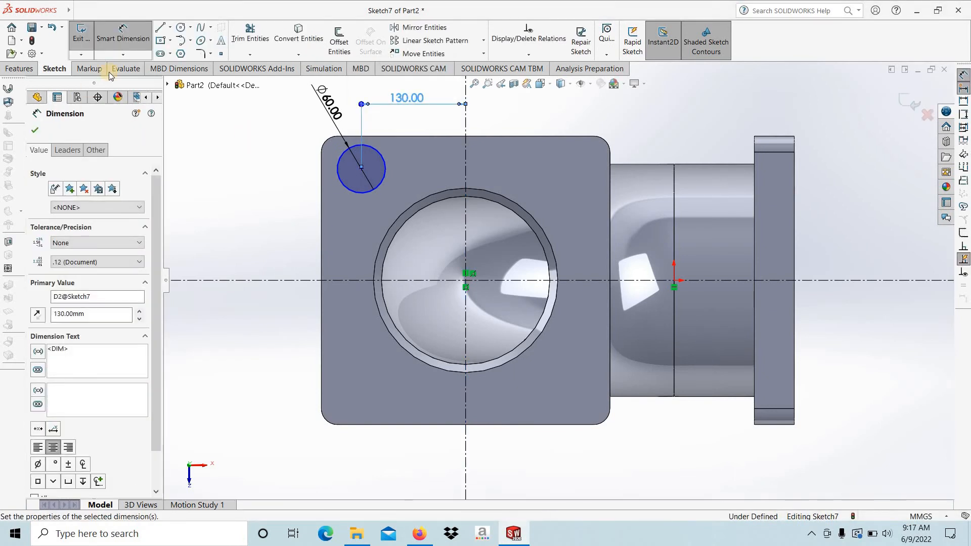
Dimension the corner circle's vertical distance from the horizontal centreline as 260/2 (130 mm).
{"action": "left_click", "coordinate": [361, 170]}
{"action": "left_click", "coordinate": [343, 280]}
{"action": "left_click", "coordinate": [266, 221]}
{"action": "type", "text": "260/2"}
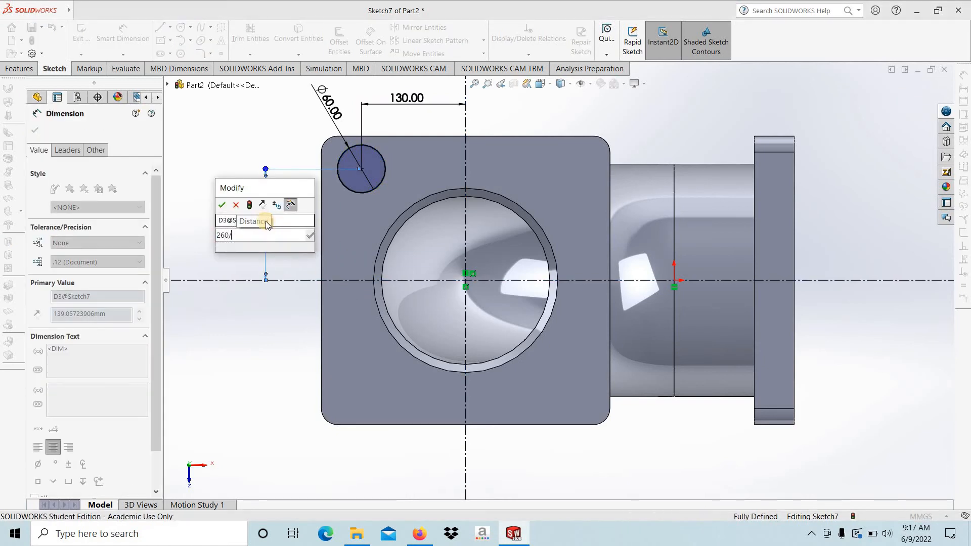
{"action": "key", "text": "Return"}
{"action": "left_click", "coordinate": [35, 131]}
Cut the 60 mm corner circle into the first flange with a Blind depth of 10 mm.
{"action": "left_click", "coordinate": [20, 69]}
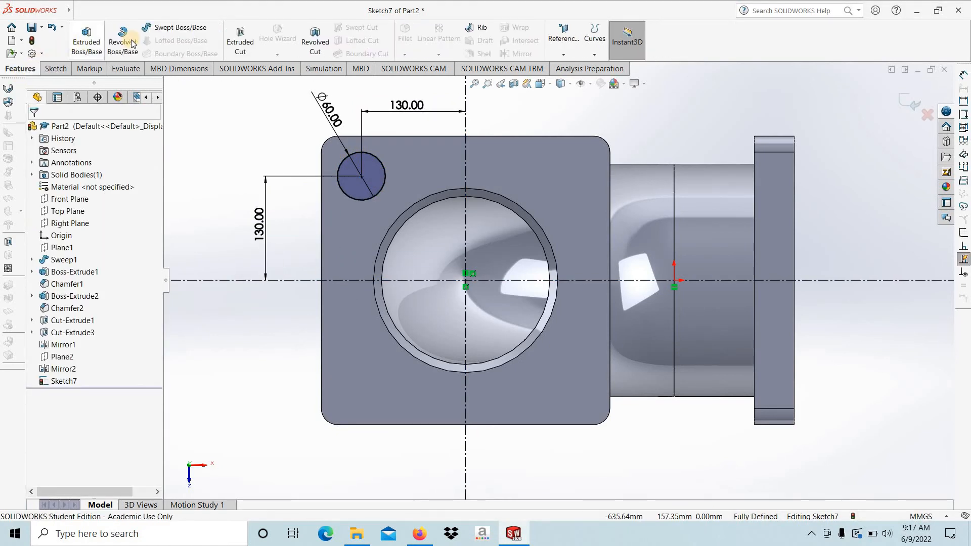
{"action": "left_click", "coordinate": [240, 41]}
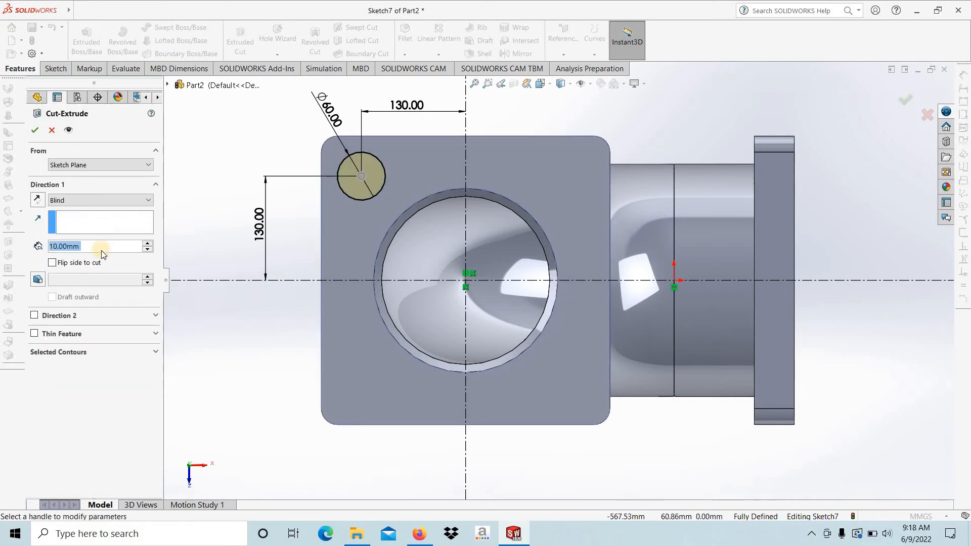
{"action": "left_click", "coordinate": [34, 130]}
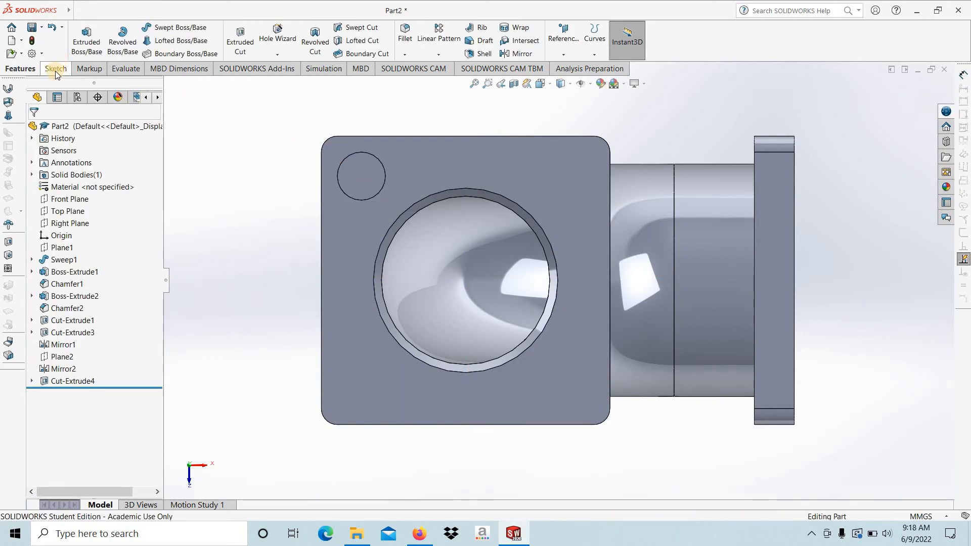
Sketch a concentric circle about 29 mm in diameter on the floor of the new 60 mm corner recess.
{"action": "left_click", "coordinate": [55, 68]}
{"action": "left_click", "coordinate": [160, 27]}
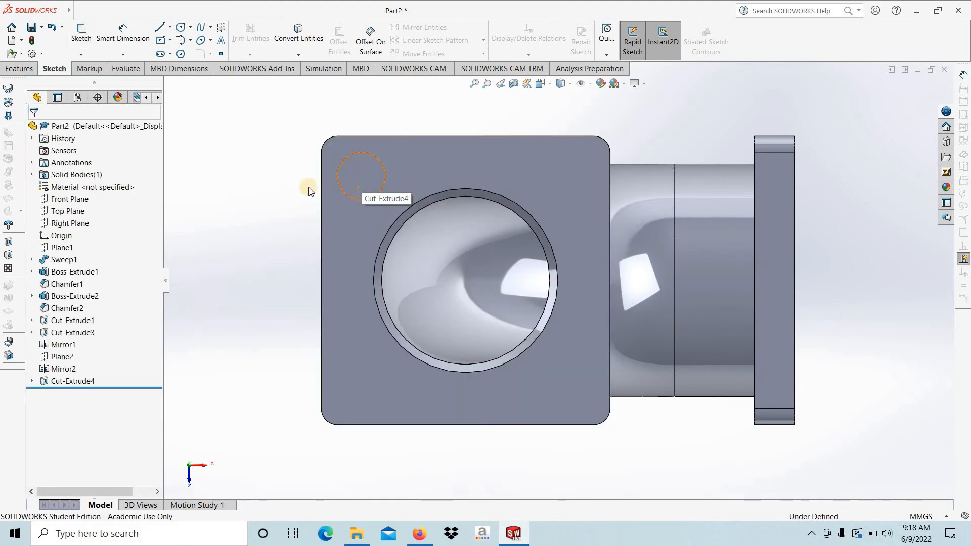
{"action": "left_click", "coordinate": [357, 177]}
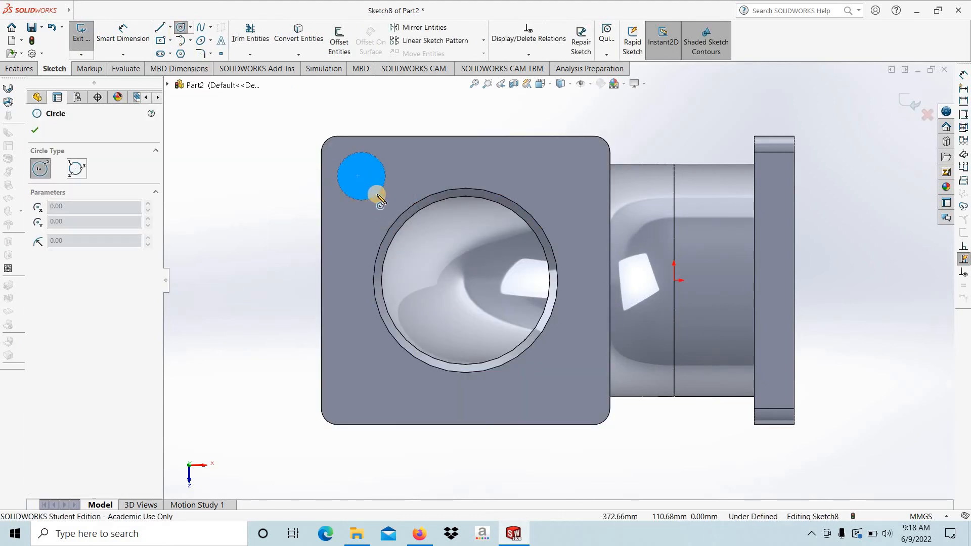
{"action": "left_click", "coordinate": [361, 176]}
{"action": "left_click", "coordinate": [355, 166]}
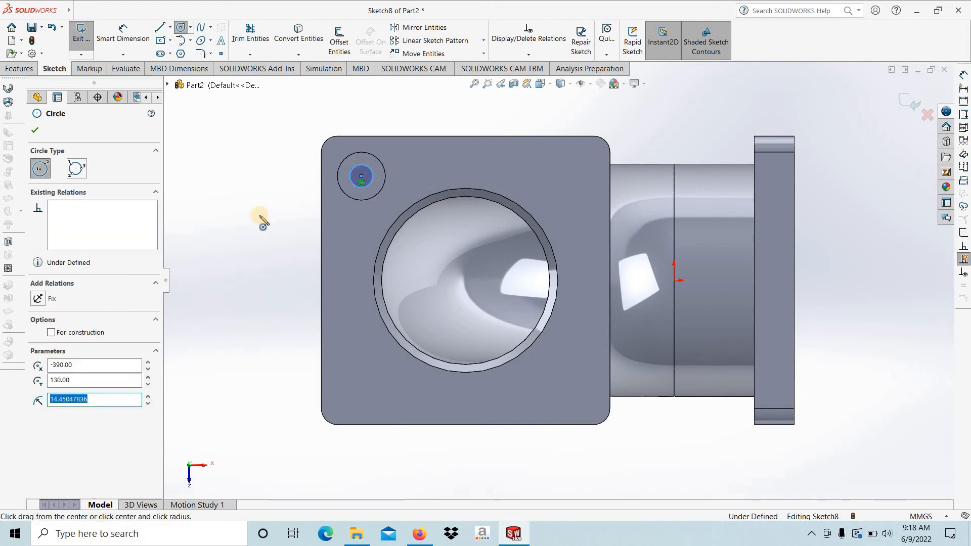
{"action": "left_click", "coordinate": [35, 129]}
Dimension the diameter of the circle inside the corner recess as 30 mm.
{"action": "left_click", "coordinate": [20, 68]}
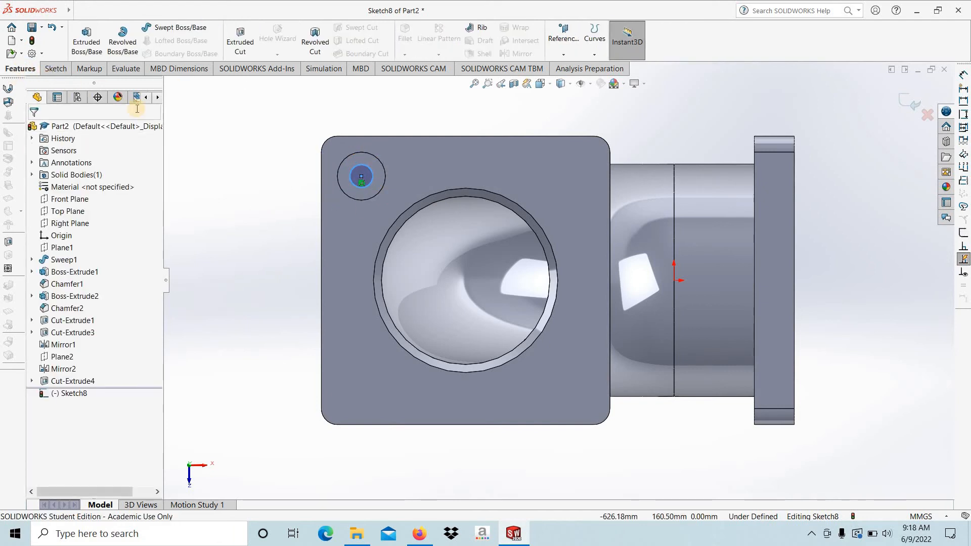
{"action": "left_click", "coordinate": [54, 68]}
{"action": "left_click", "coordinate": [122, 35]}
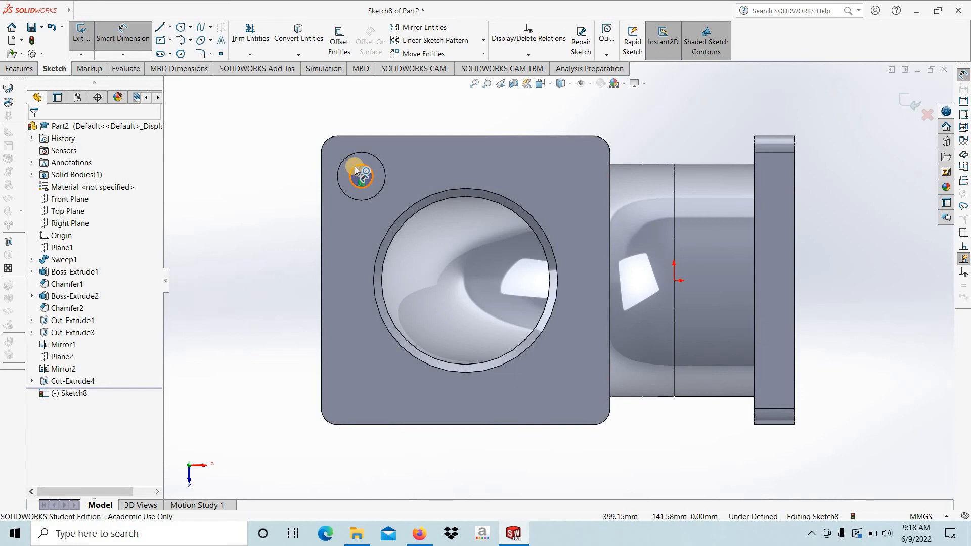
{"action": "left_click", "coordinate": [358, 168]}
{"action": "left_click", "coordinate": [276, 155]}
{"action": "type", "text": "30"}
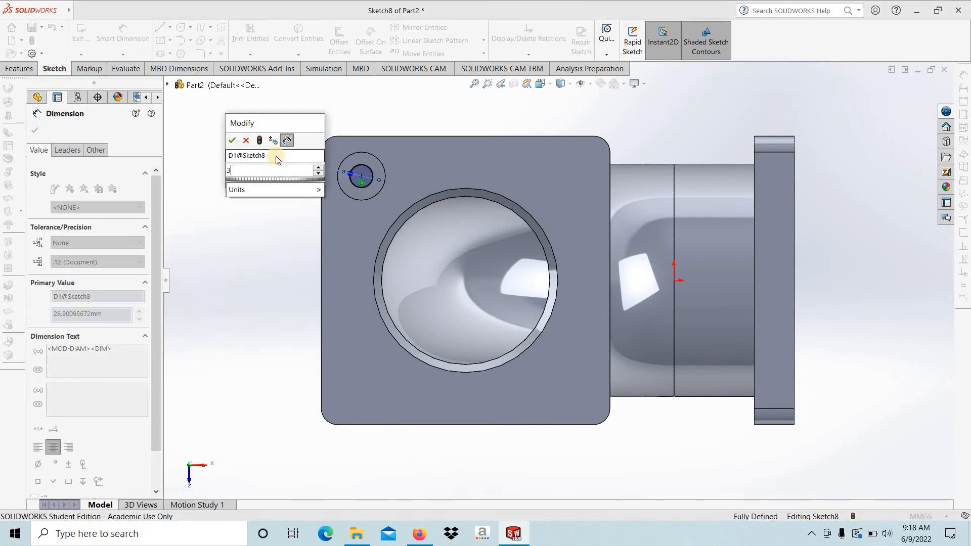
{"action": "key", "text": "Return"}
{"action": "left_click", "coordinate": [35, 130]}
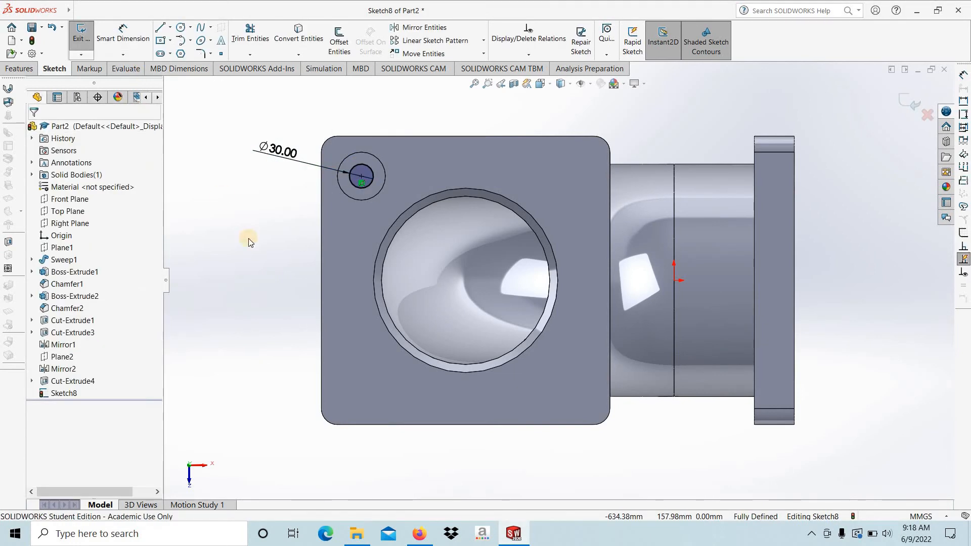
Cut the 30 mm circle through the first flange, using Up To Surface with the flange's back face.
{"action": "left_click", "coordinate": [19, 69]}
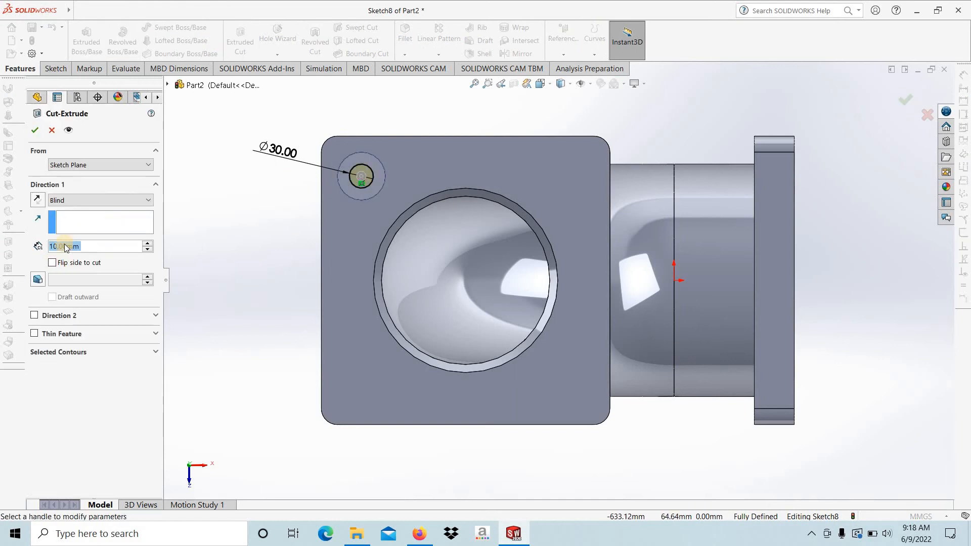
{"action": "left_click", "coordinate": [117, 200]}
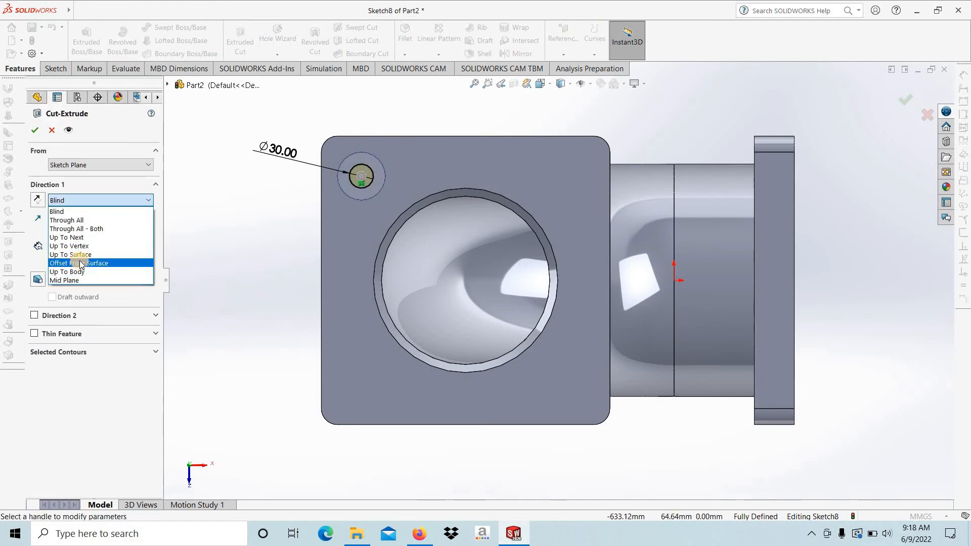
{"action": "left_click", "coordinate": [82, 254]}
{"action": "middle_click_drag", "start_coordinate": [261, 239], "coordinate": [309, 275]}
{"action": "left_click", "coordinate": [833, 201]}
{"action": "left_click", "coordinate": [35, 130]}
Mirror both cuts of the first flange's stepped corner hole about the Front Plane.
{"action": "scroll", "coordinate": [640, 306], "scroll_direction": "up", "scroll_amount": 5}
{"action": "scroll", "coordinate": [524, 278], "scroll_direction": "down", "scroll_amount": 3}
{"action": "middle_click_drag", "start_coordinate": [536, 275], "coordinate": [530, 298]}
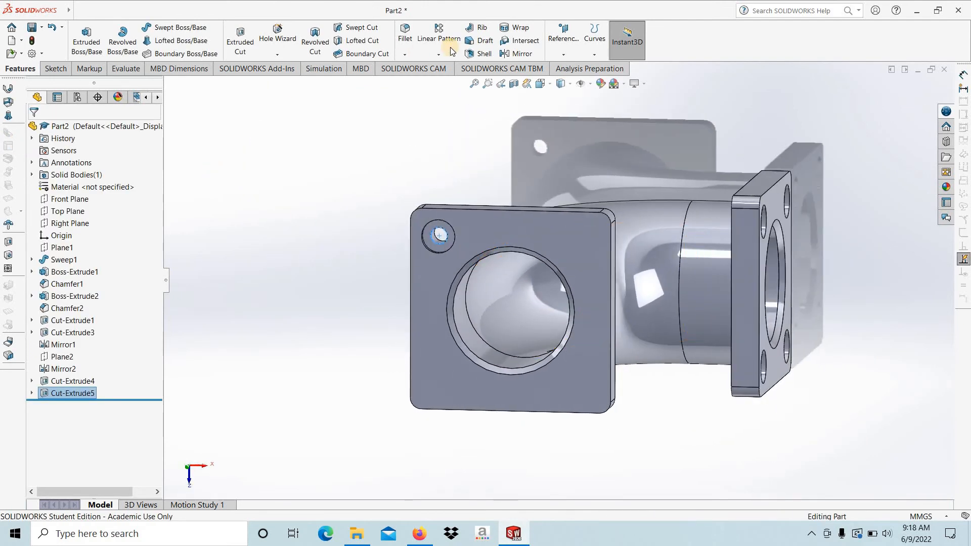
{"action": "left_click", "coordinate": [441, 54]}
{"action": "left_click", "coordinate": [444, 90]}
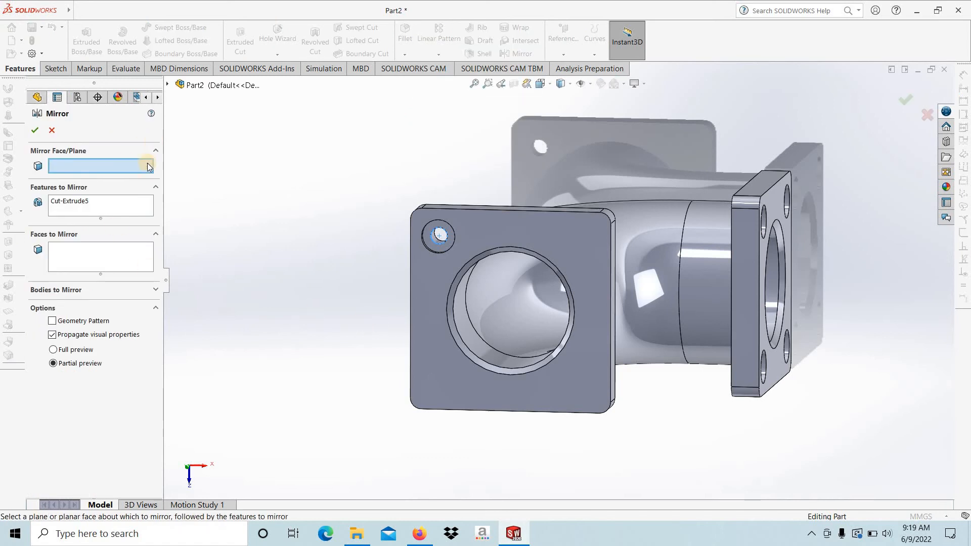
{"action": "left_click", "coordinate": [168, 85]}
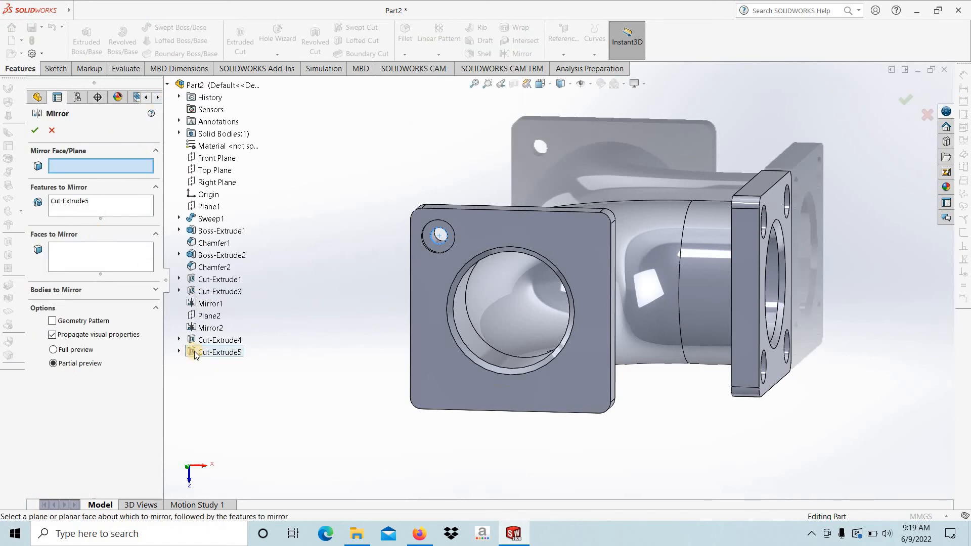
{"action": "left_click", "coordinate": [215, 158]}
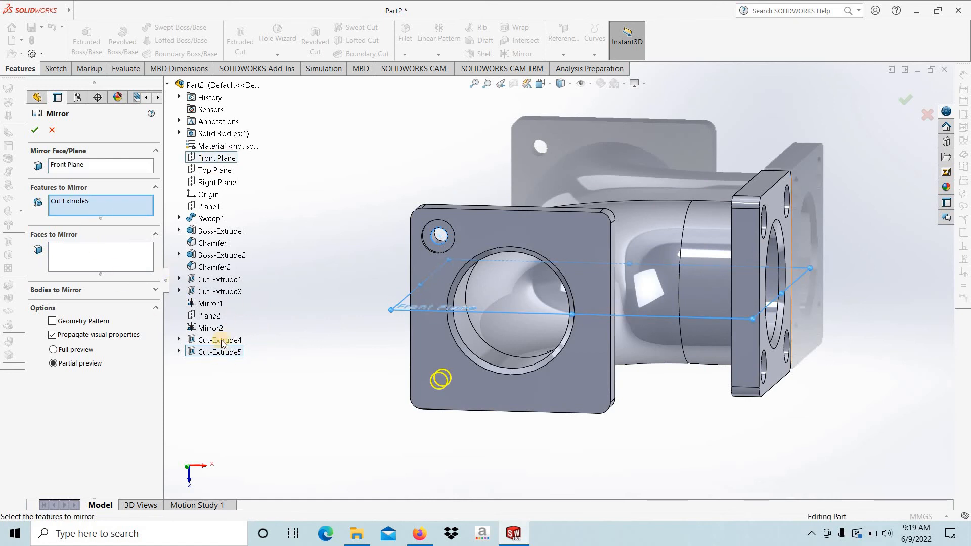
{"action": "left_click", "coordinate": [215, 342]}
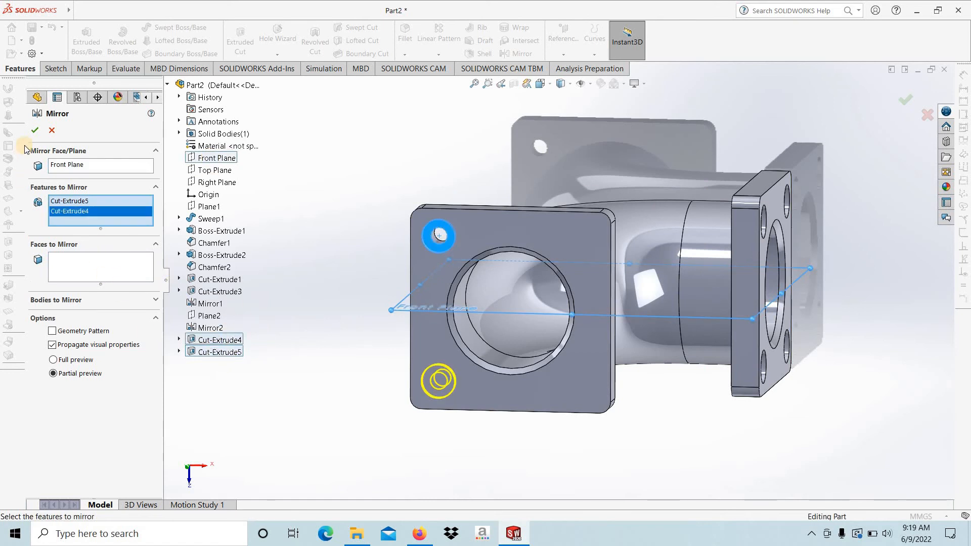
{"action": "left_click", "coordinate": [34, 132]}
{"action": "left_click", "coordinate": [439, 54]}
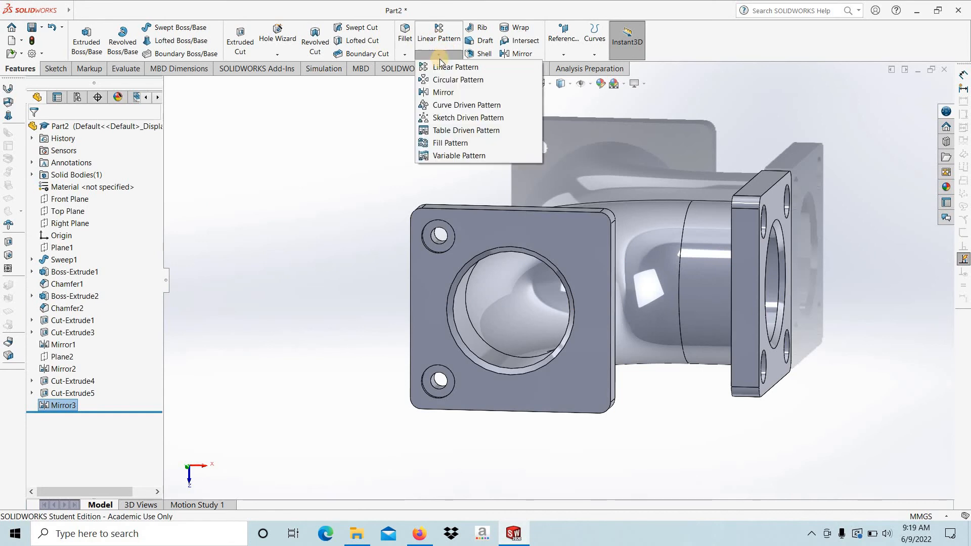
{"action": "left_click", "coordinate": [445, 91]}
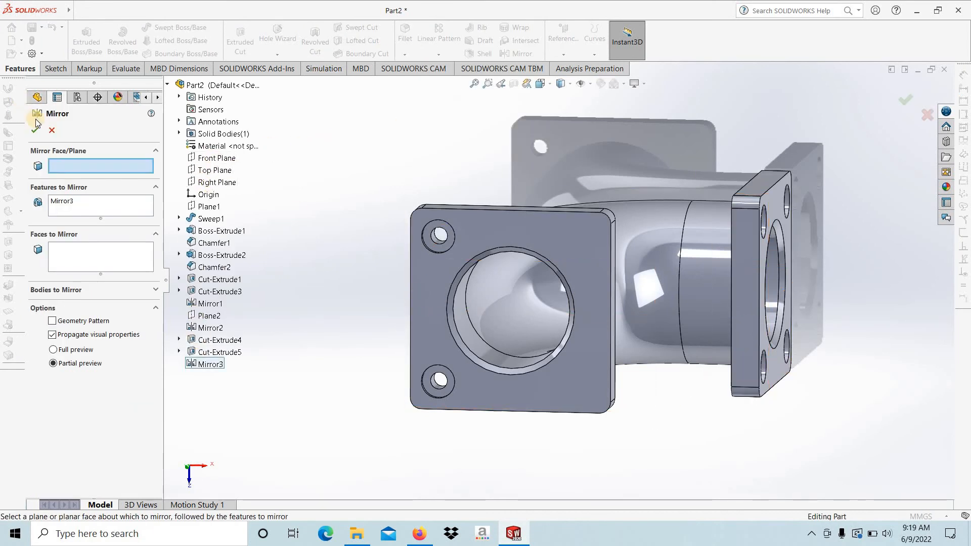
{"action": "left_click", "coordinate": [51, 131]}
Create a reference plane offset 180 mm inward from the first flange's side face, with the offset flipped.
{"action": "scroll", "coordinate": [560, 311], "scroll_direction": "down", "scroll_amount": 3}
{"action": "middle_click_drag", "start_coordinate": [596, 354], "coordinate": [565, 368]}
{"action": "left_click", "coordinate": [565, 369]}
{"action": "mouse_move", "coordinate": [64, 9]}
{"action": "left_click", "coordinate": [143, 11]}
{"action": "mouse_move", "coordinate": [182, 149]}
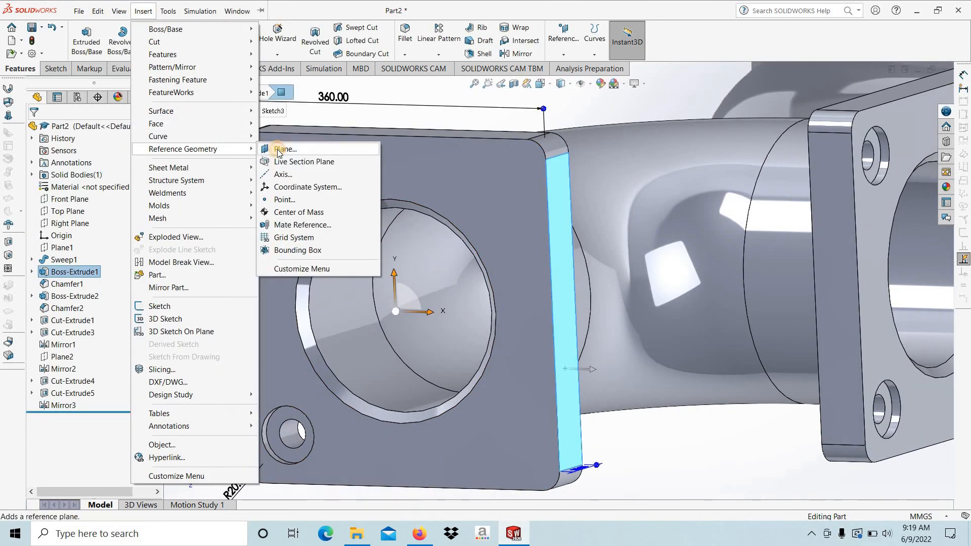
{"action": "left_click", "coordinate": [275, 146]}
{"action": "left_click", "coordinate": [54, 307]}
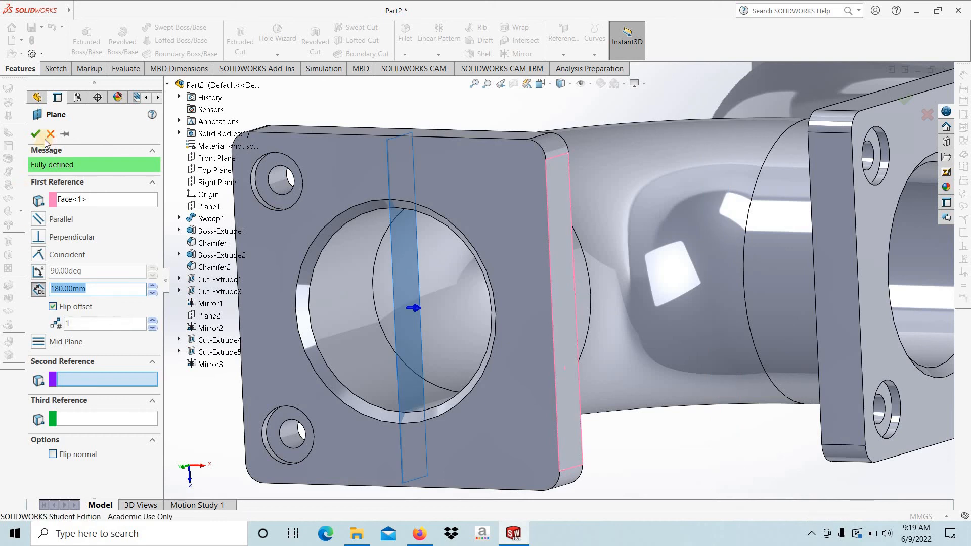
{"action": "right_click", "coordinate": [359, 104]}
Mirror the first flange's two existing stepped holes about its new mid-width plane.
{"action": "left_click", "coordinate": [439, 54]}
{"action": "left_click", "coordinate": [441, 91]}
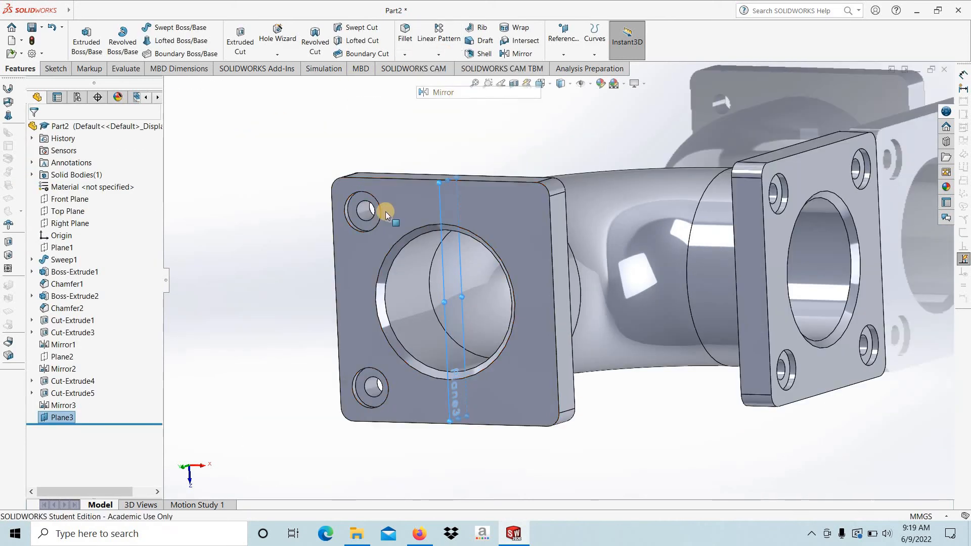
{"action": "left_click", "coordinate": [364, 232]}
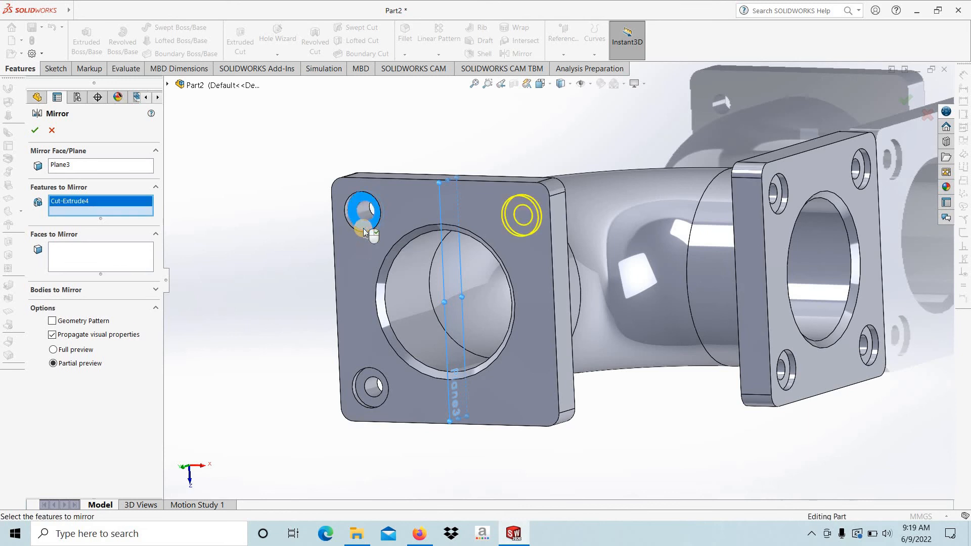
{"action": "left_click", "coordinate": [368, 379]}
{"action": "left_click", "coordinate": [33, 130]}
Hide the reference plane running through the first flange.
{"action": "scroll", "coordinate": [498, 308], "scroll_direction": "up", "scroll_amount": 3}
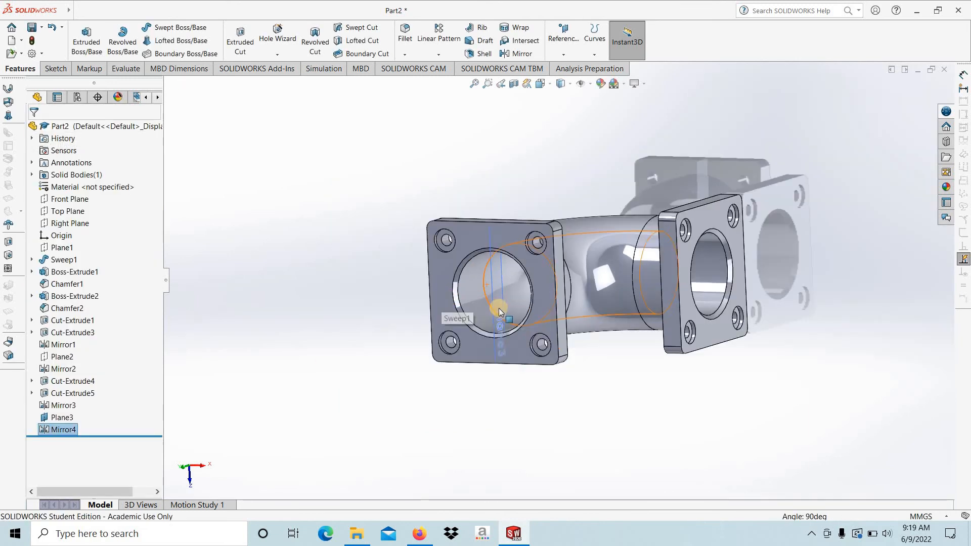
{"action": "right_click", "coordinate": [503, 316]}
{"action": "left_click", "coordinate": [541, 304]}
Open the Metal category of the appearance library to choose a finish for the pipe.
{"action": "scroll", "coordinate": [575, 247], "scroll_direction": "up", "scroll_amount": 3}
{"action": "middle_click_drag", "start_coordinate": [574, 247], "coordinate": [501, 266]}
{"action": "left_click", "coordinate": [945, 189]}
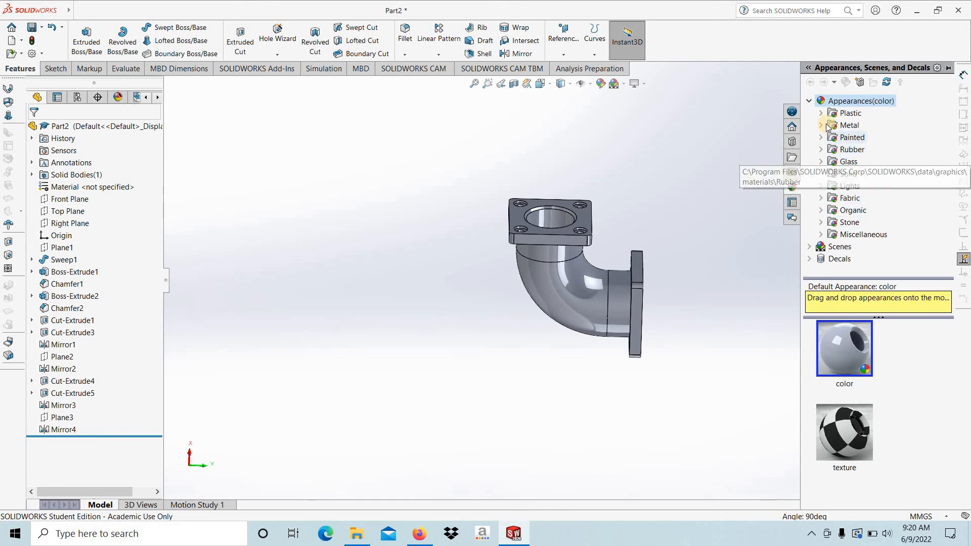
{"action": "double_click", "coordinate": [842, 125]}
{"action": "left_click", "coordinate": [854, 162]}
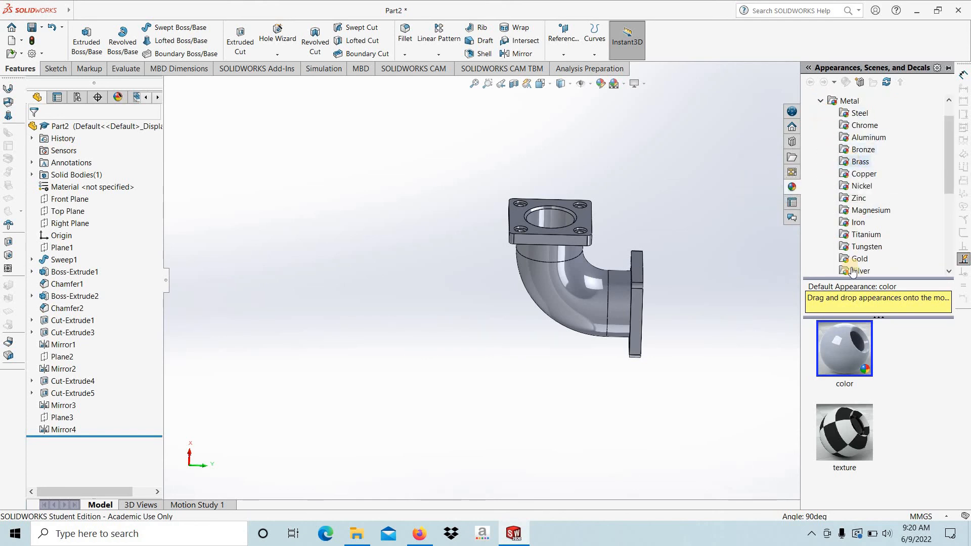